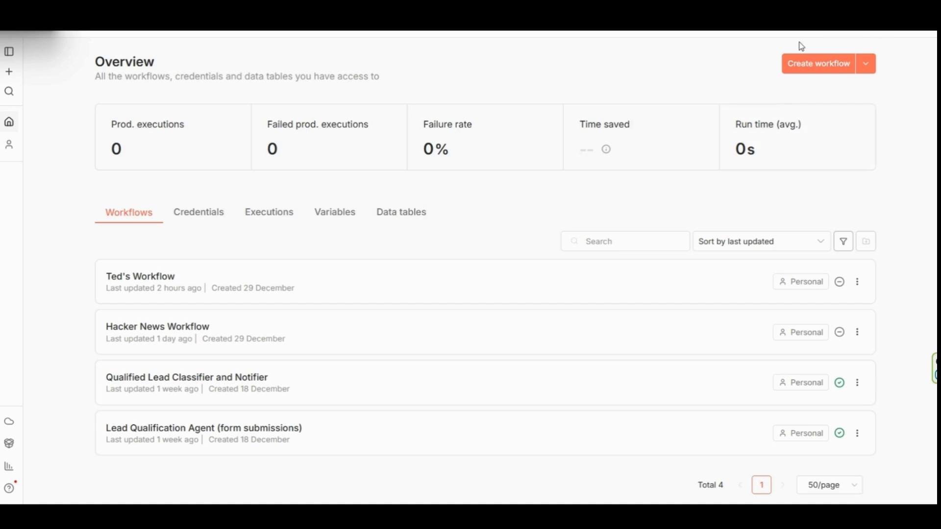
# - Create a new workflow that starts with a manual trigger
pyautogui.click(819, 70)
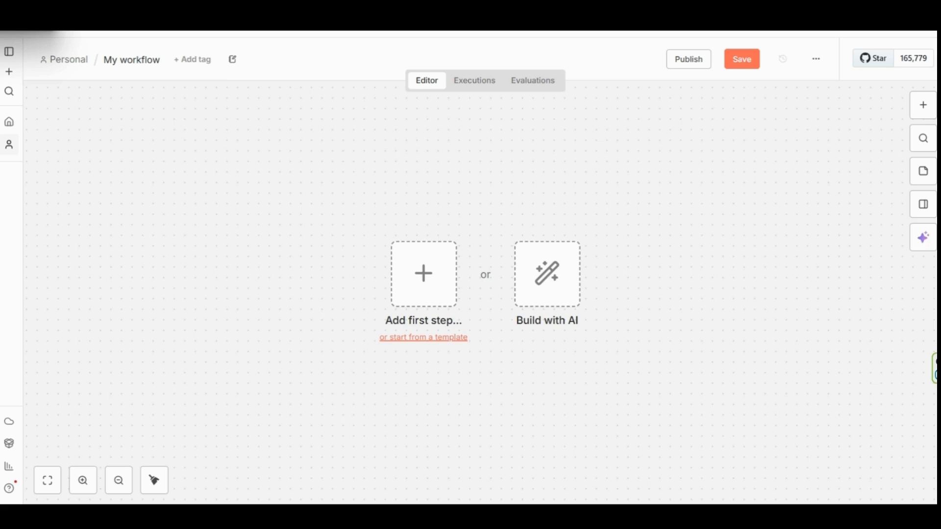
pyautogui.click(923, 106)
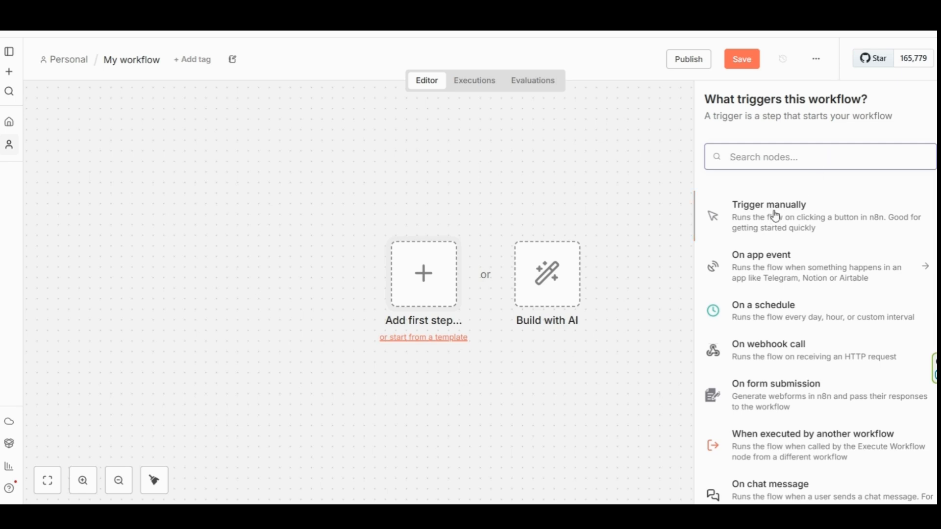
pyautogui.click(775, 216)
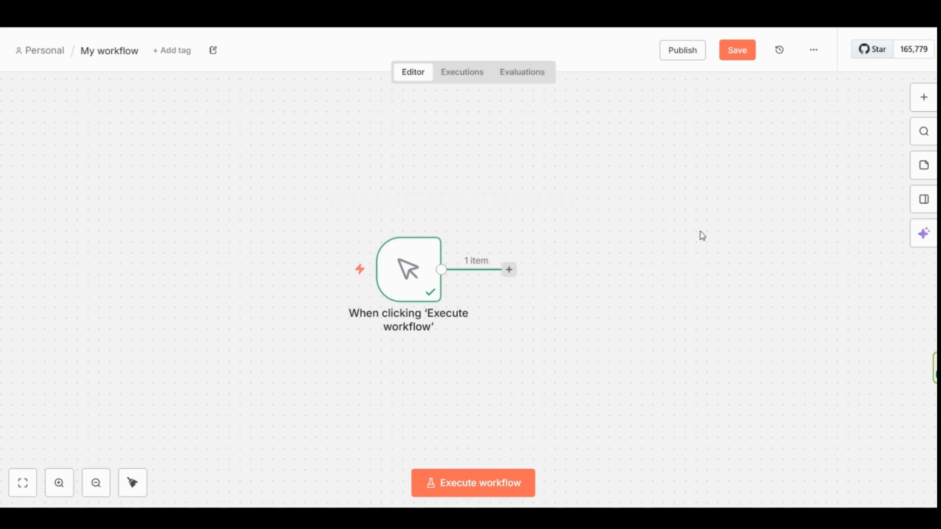
# - Add an HTTP Request node using the GET method and paste the API endpoint address as its URL
pyautogui.click(925, 98)
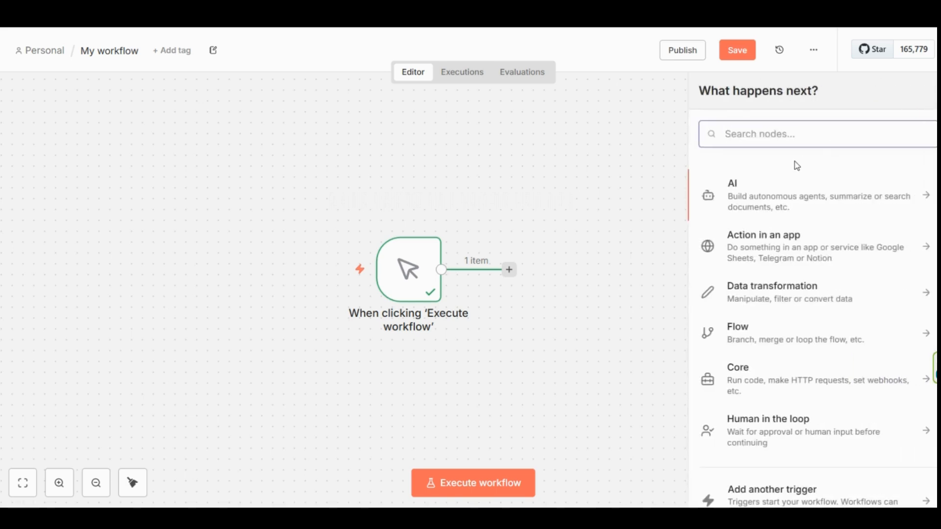
pyautogui.write('http')
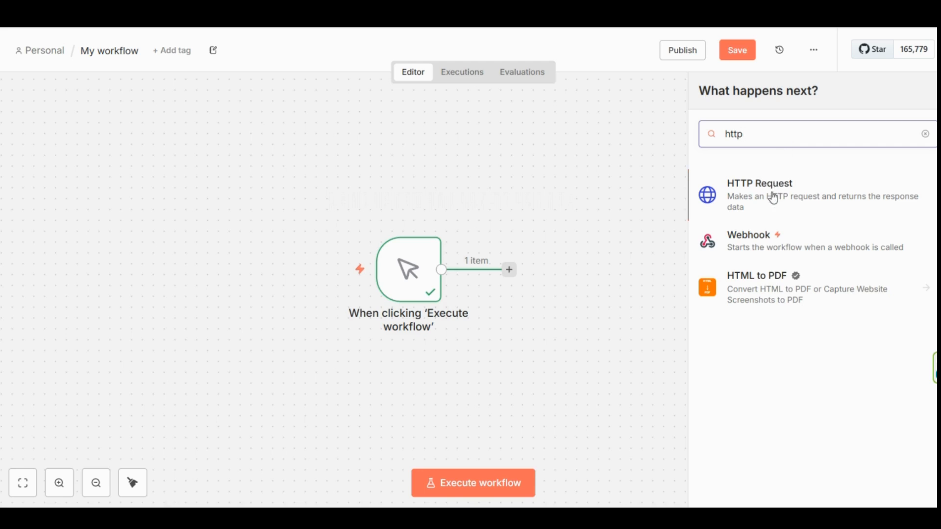
pyautogui.click(773, 199)
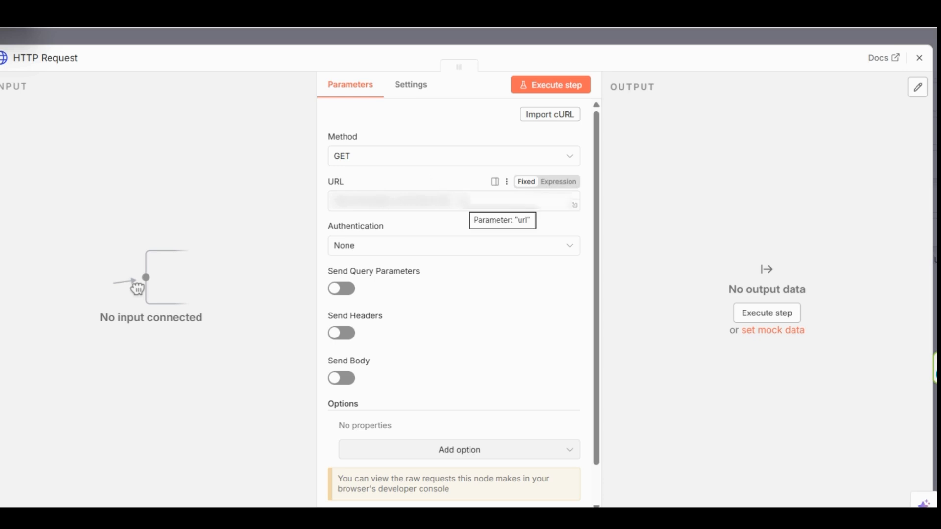
pyautogui.click(463, 201)
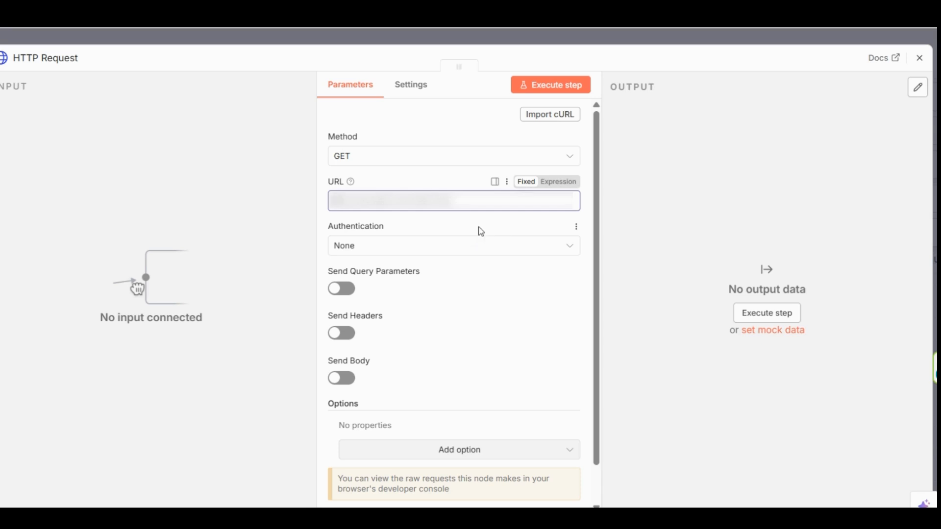
pyautogui.hotkey('ctrl', 'v')
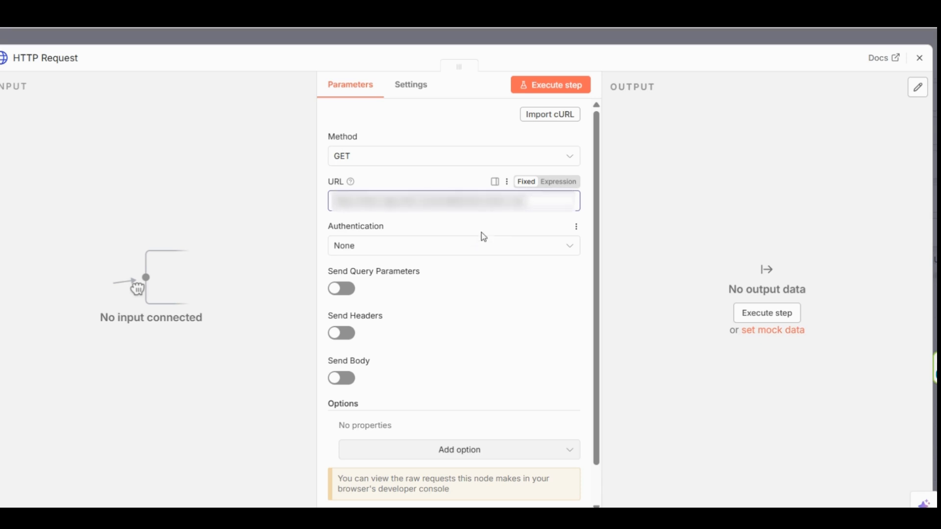
pyautogui.click(657, 340)
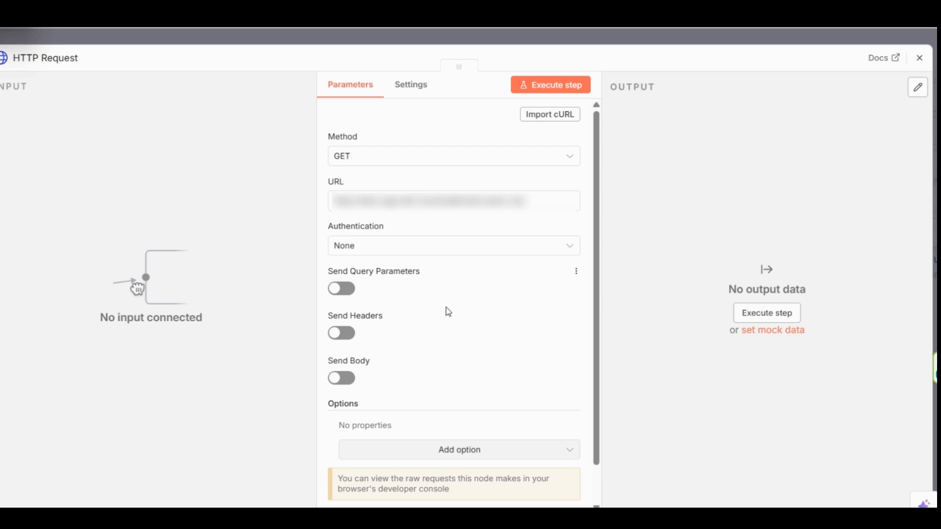
# - Enable sending headers for the request and add a header named unique_id with the personal unique ID as its value
pyautogui.click(351, 335)
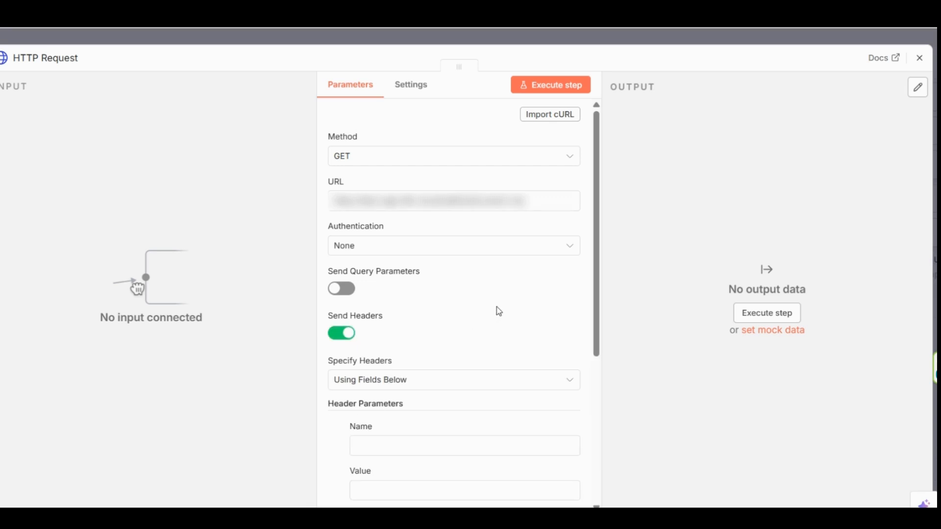
pyautogui.scroll(-2, 499, 305)
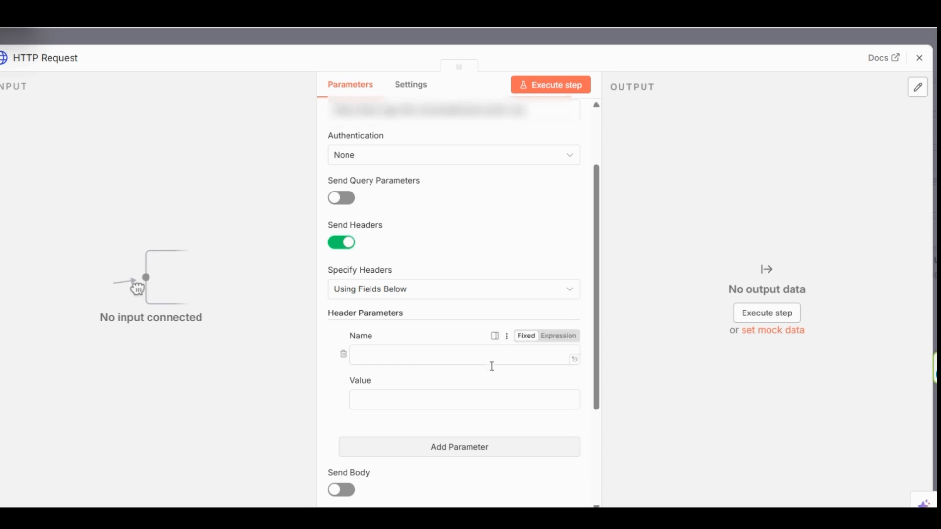
pyautogui.click(418, 355)
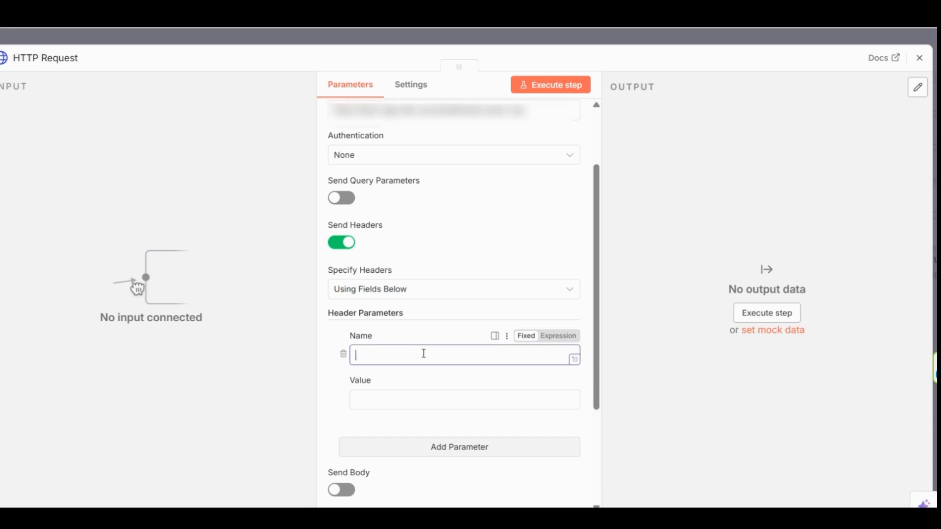
pyautogui.write('unique_id')
pyautogui.click(436, 397)
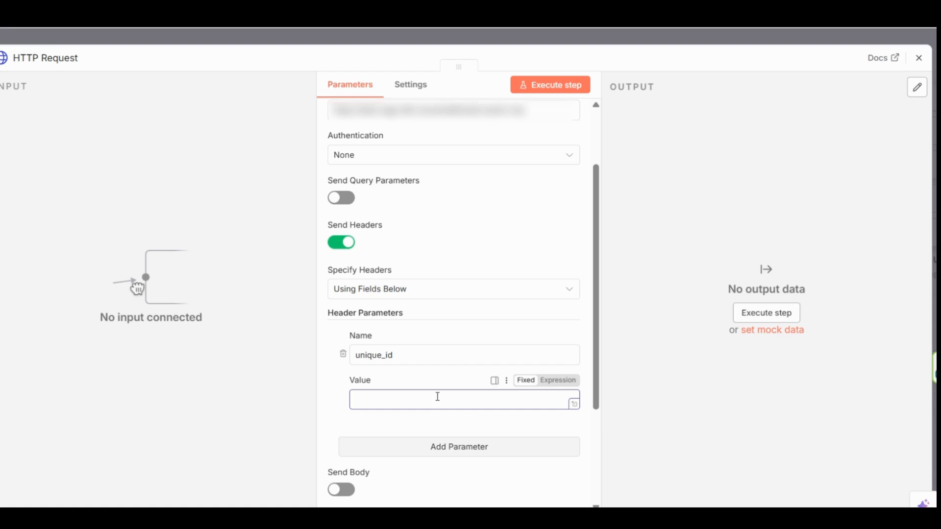
pyautogui.hotkey('ctrl', 'v')
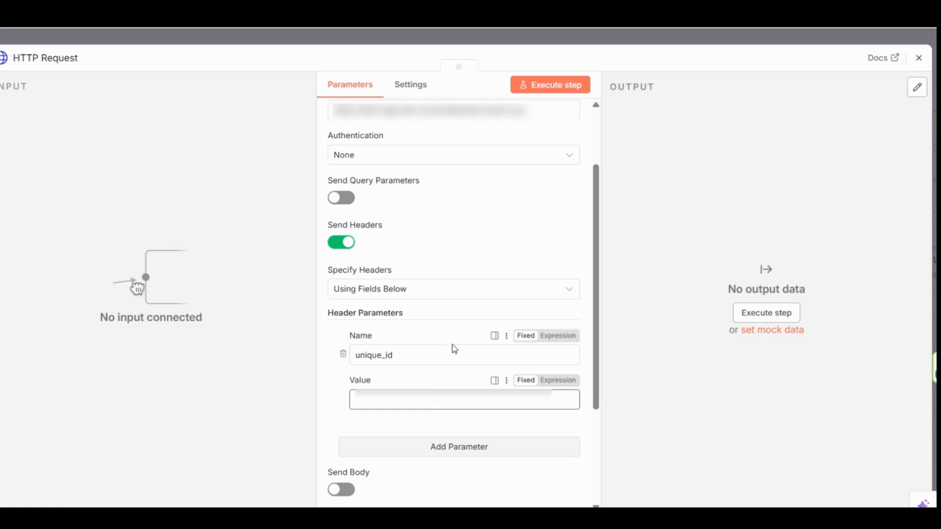
pyautogui.click(643, 402)
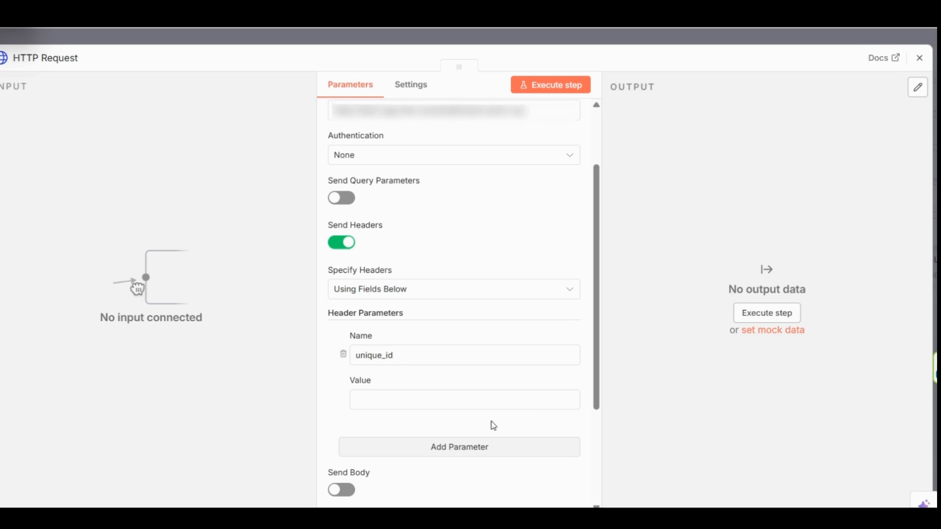
pyautogui.click(485, 400)
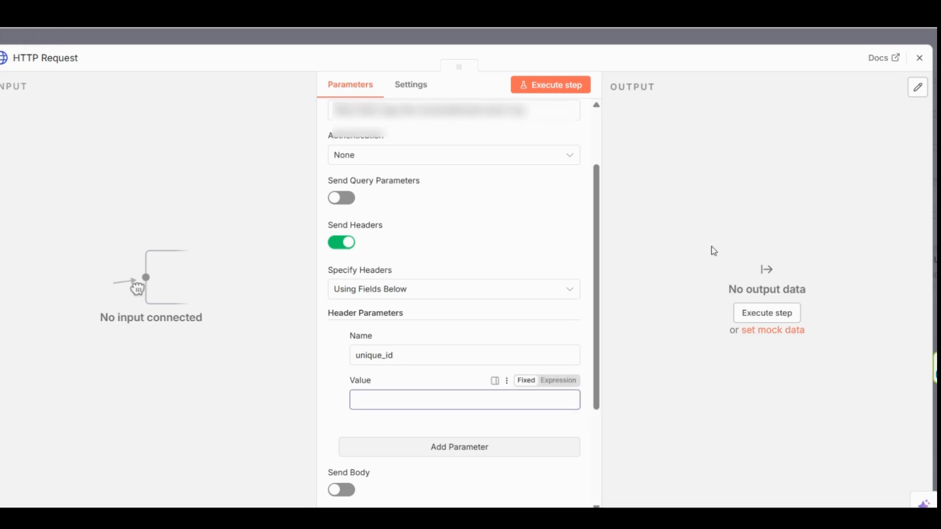
pyautogui.hotkey('ctrl', 'v')
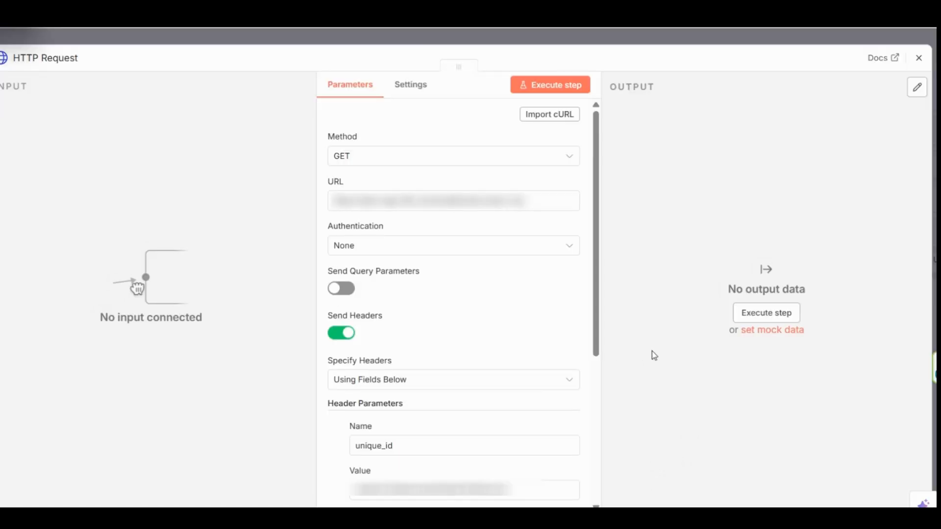
# - Set the authentication to Generic Credential Type with Header Auth, and check the connection details of the Header Auth account credential
pyautogui.click(568, 252)
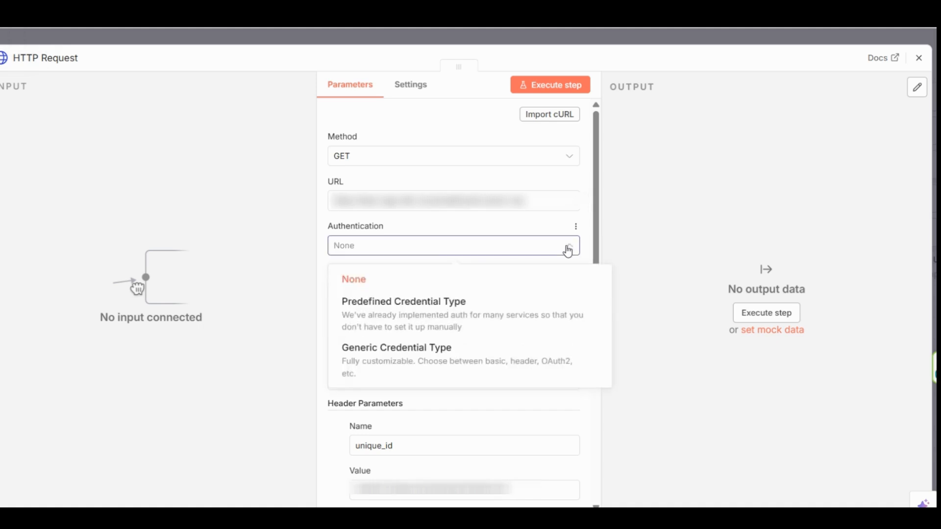
pyautogui.click(409, 364)
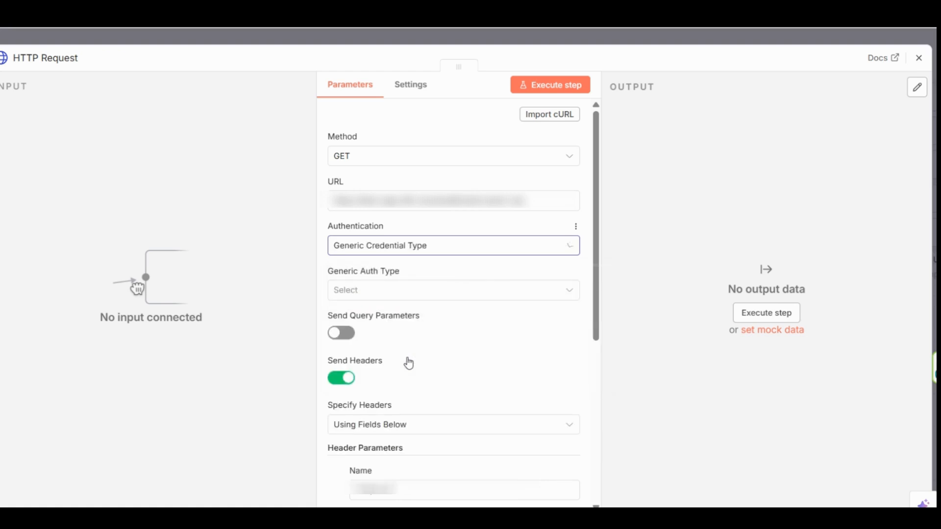
pyautogui.click(570, 294)
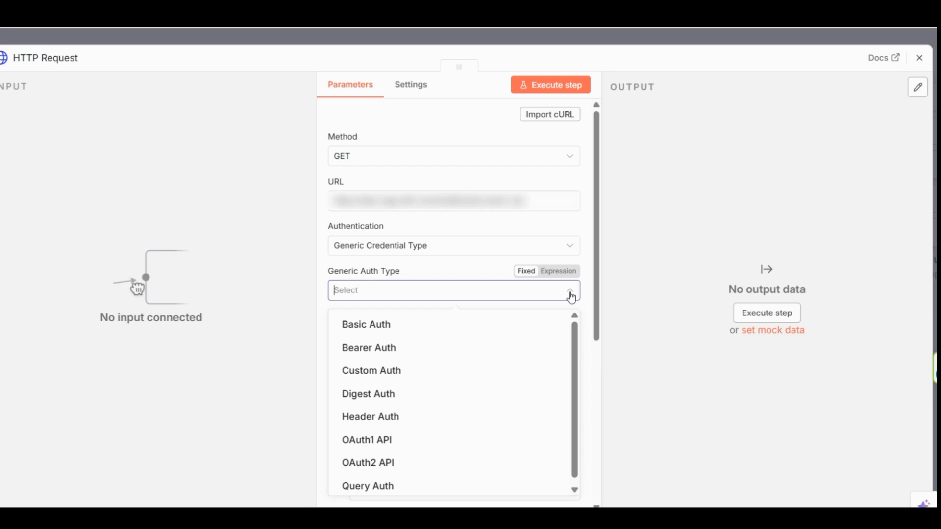
pyautogui.click(391, 425)
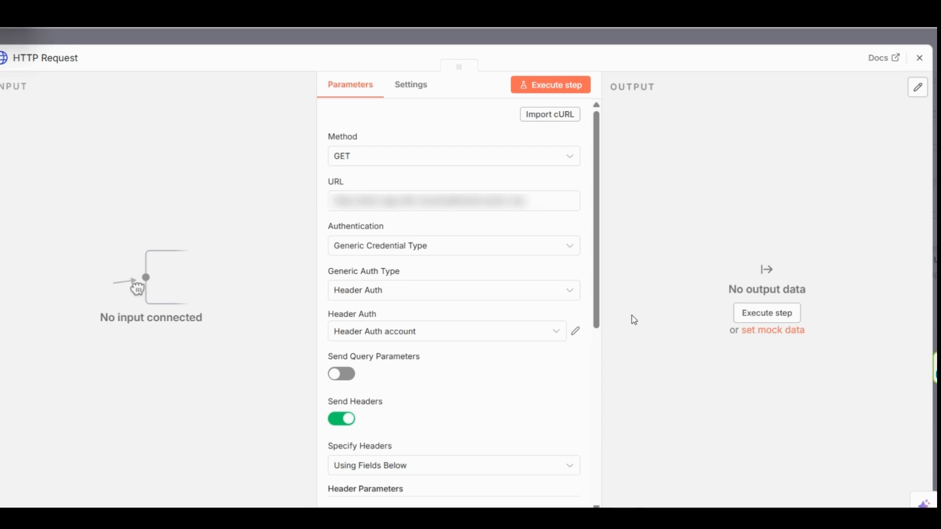
pyautogui.click(575, 334)
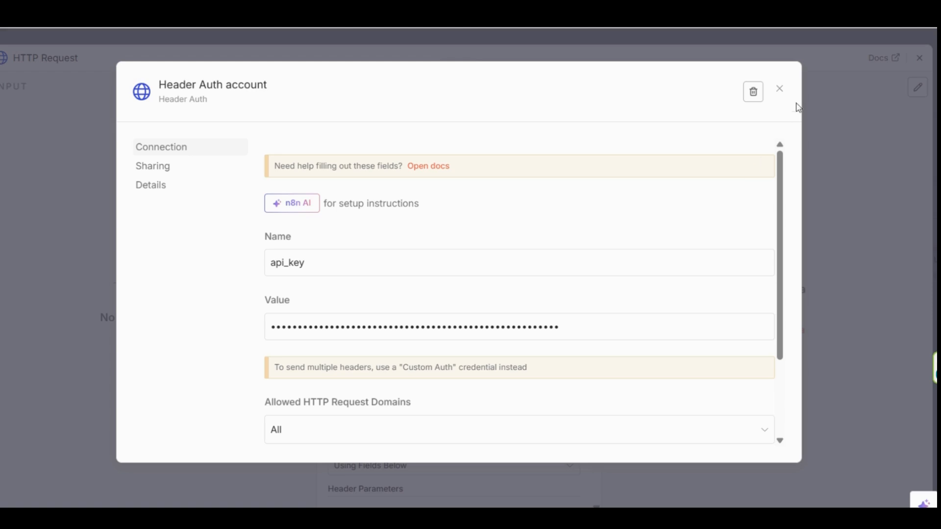
pyautogui.click(780, 89)
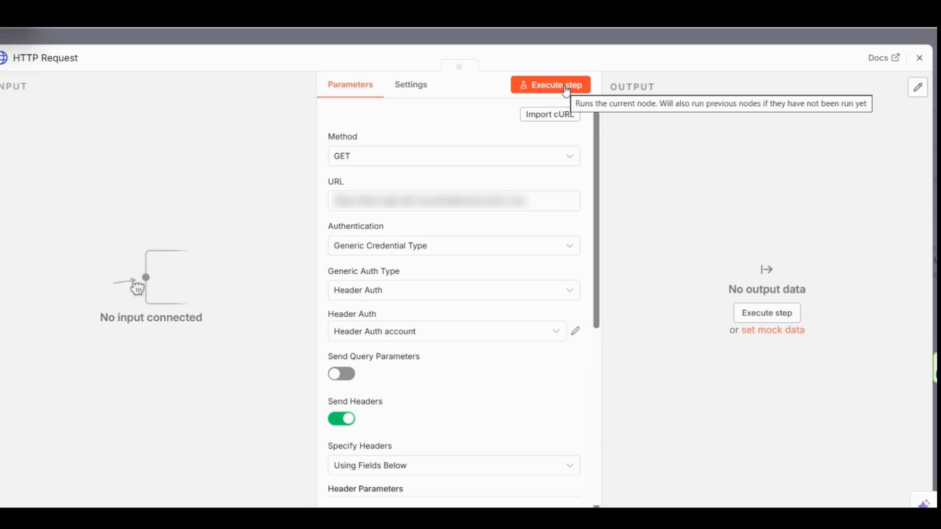
# - Execute the HTTP Request step, review all columns of the returned order table, and return to the workflow canvas
pyautogui.click(548, 88)
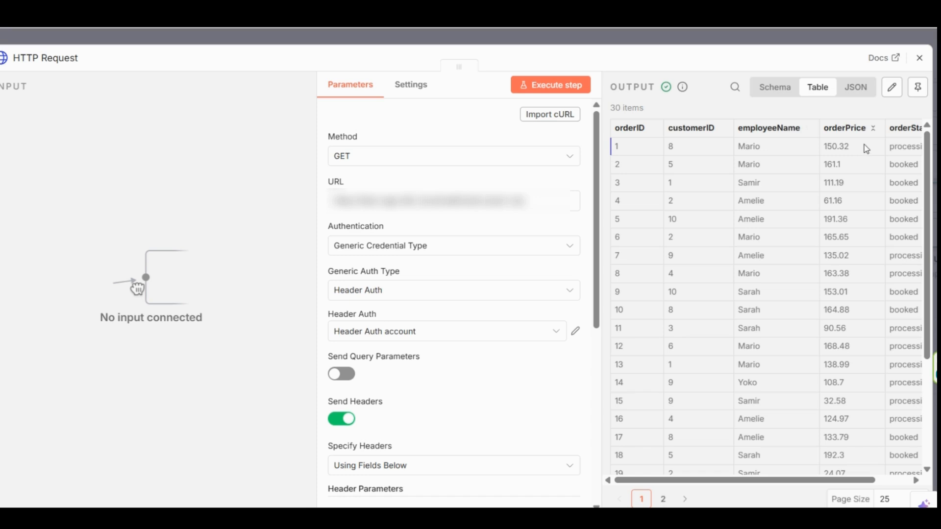
pyautogui.moveTo(770, 482); pyautogui.dragTo(819, 485)
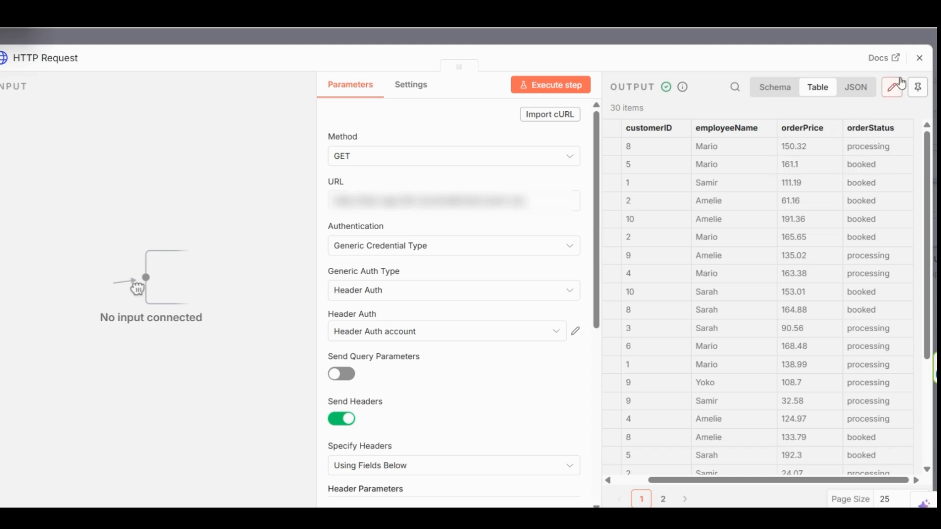
pyautogui.click(921, 60)
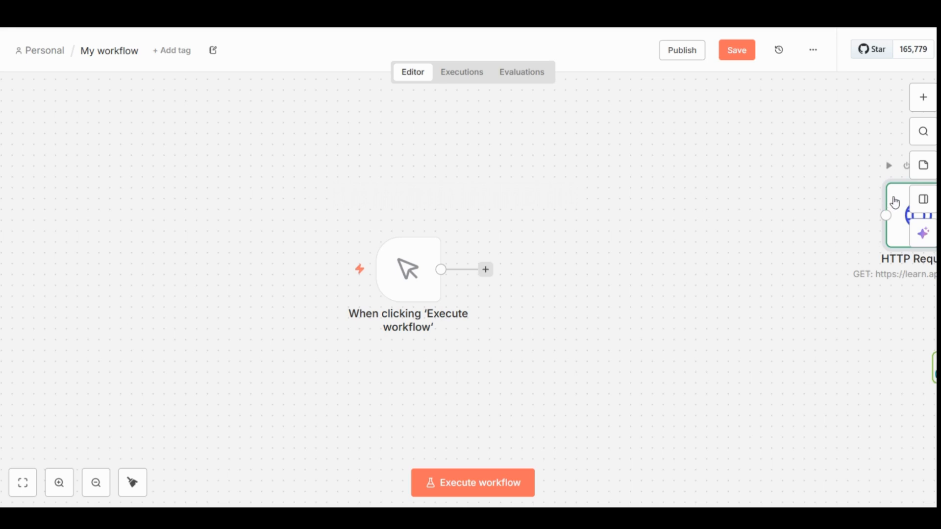
# - Place the HTTP Request node directly after the manual trigger, connect the two nodes, and save the workflow
pyautogui.moveTo(895, 202); pyautogui.dragTo(492, 251)
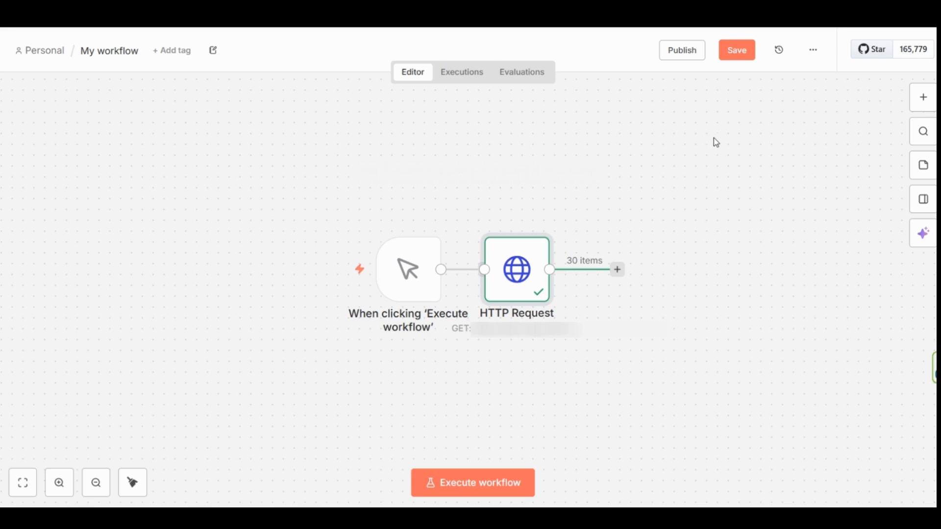
pyautogui.click(739, 60)
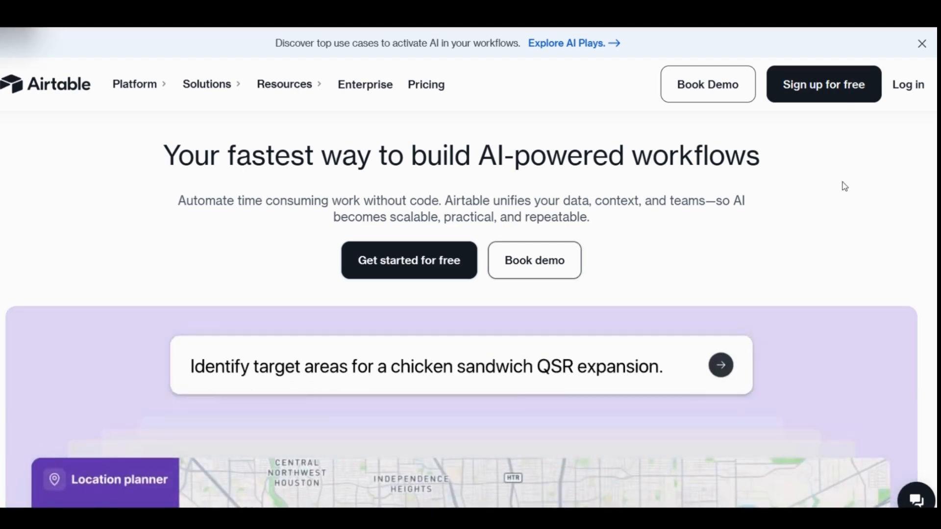
# - Switch to Airtable and sign in with the existing Google account
pyautogui.click(908, 84)
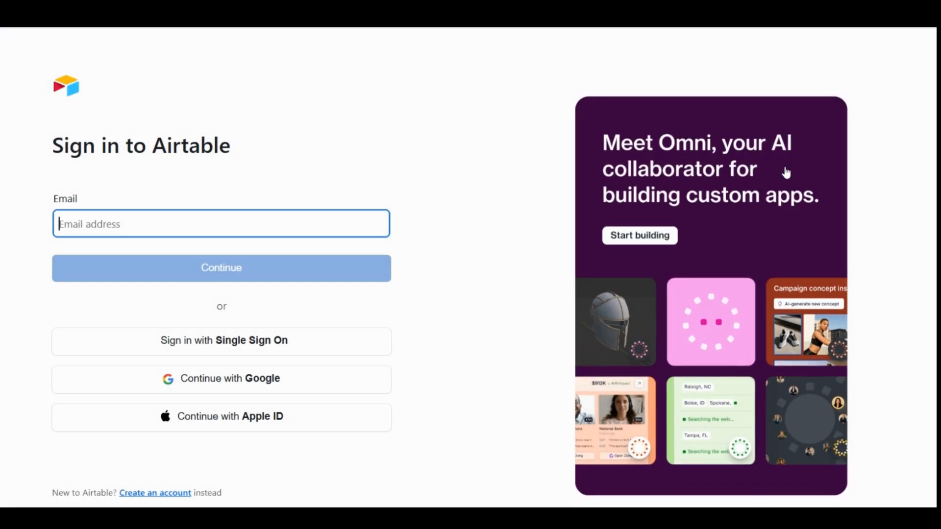
pyautogui.click(281, 381)
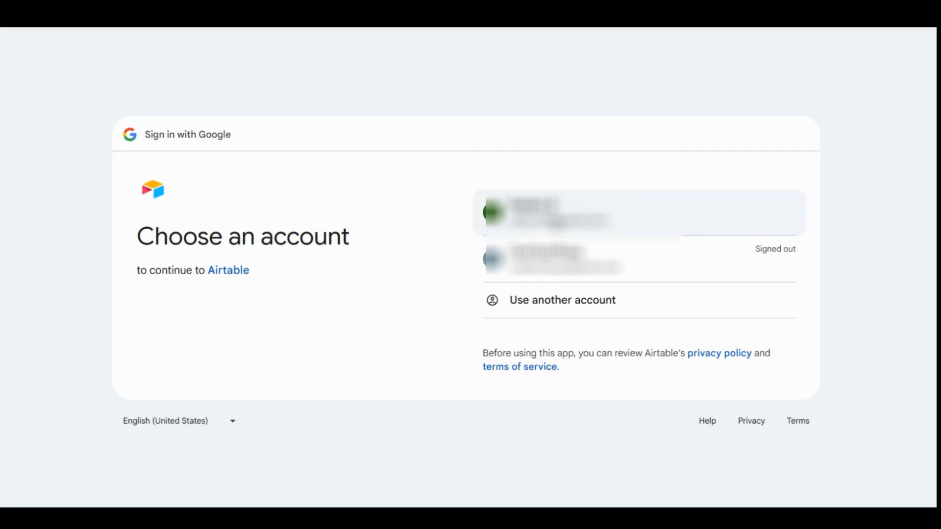
pyautogui.click(517, 185)
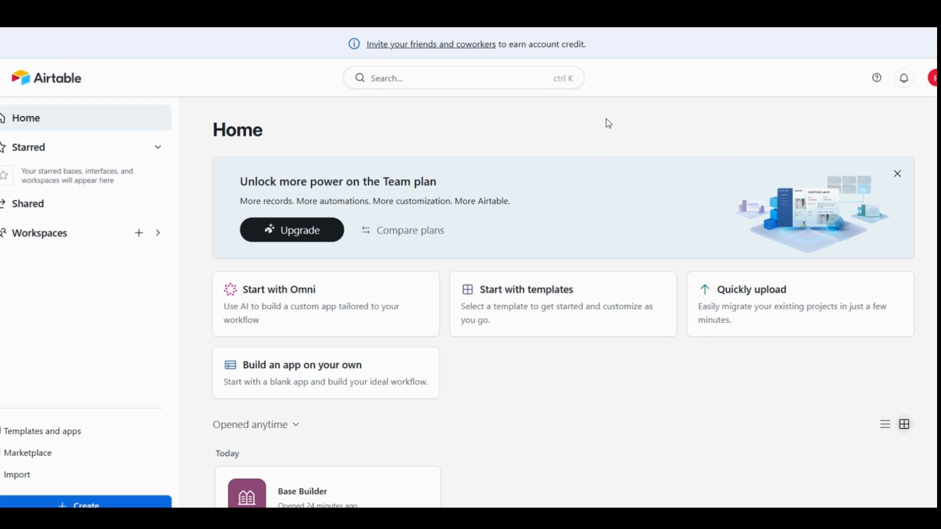
# - Create a new blank Airtable base by building an app on your own, and look over its default table fields
pyautogui.scroll(-3, 606, 123)
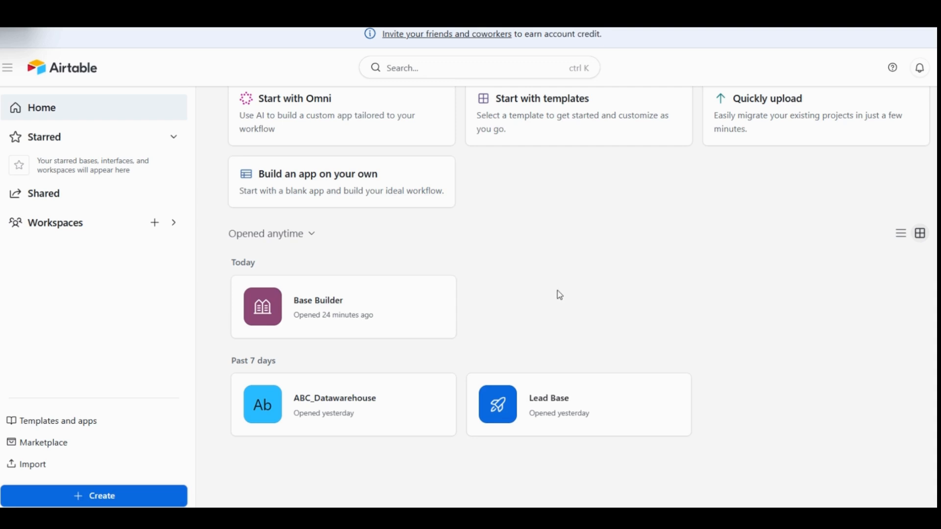
pyautogui.click(119, 501)
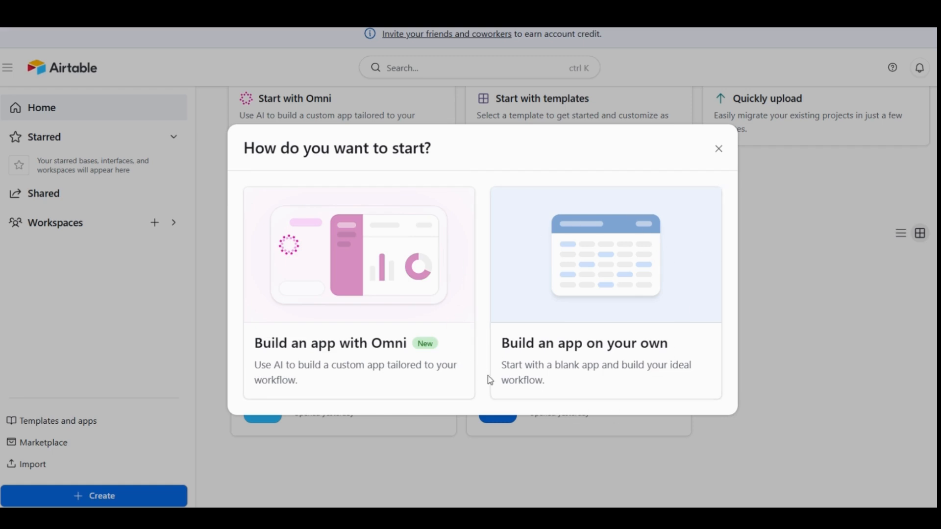
pyautogui.click(593, 349)
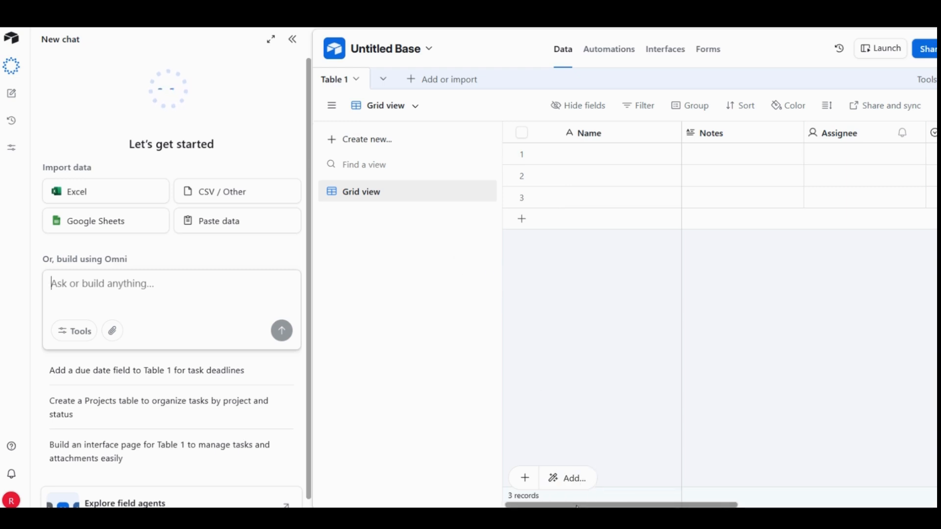
pyautogui.moveTo(577, 506)
pyautogui.mouseDown()
pyautogui.moveTo(774, 499)
pyautogui.moveTo(570, 492)
pyautogui.mouseUp()
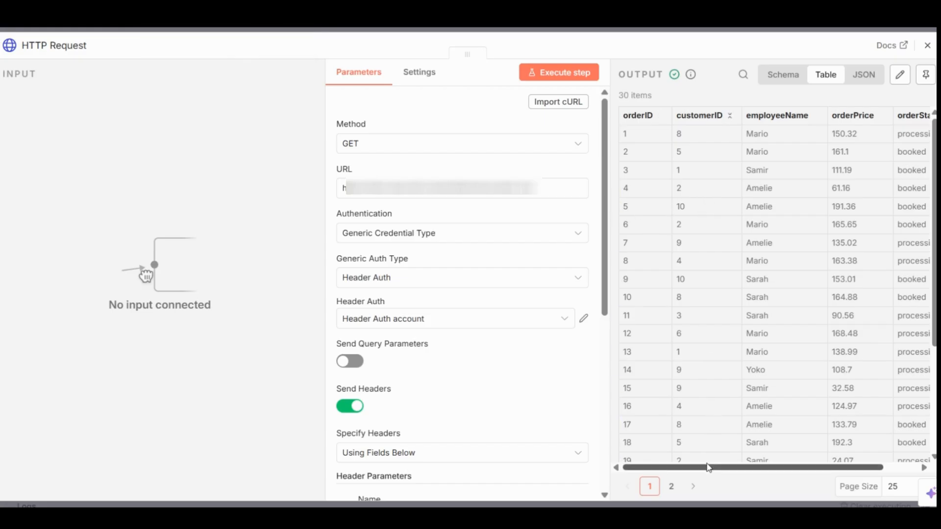
# - Review the column names and values in the HTTP Request node's output table across its full width
pyautogui.moveTo(708, 467)
pyautogui.mouseDown()
pyautogui.moveTo(760, 475)
pyautogui.moveTo(699, 477)
pyautogui.mouseUp()
pyautogui.moveTo(702, 475); pyautogui.dragTo(762, 478)
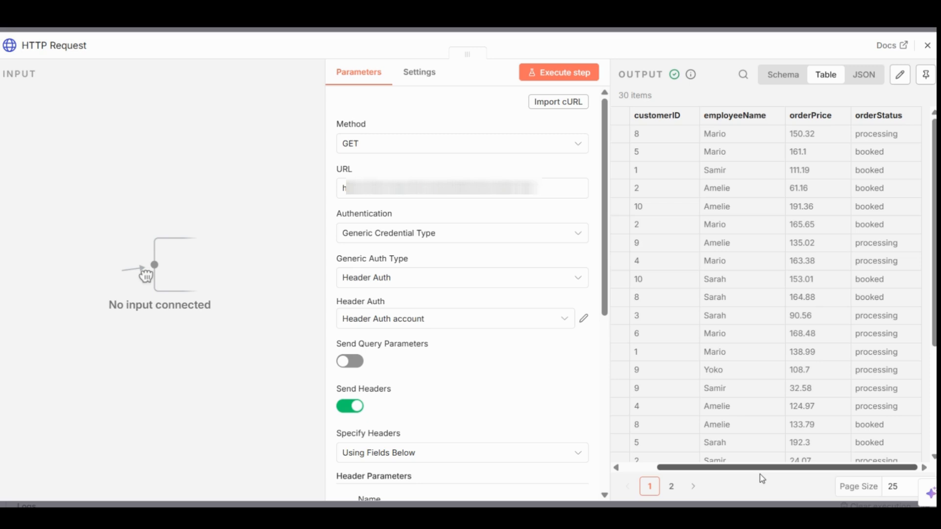
pyautogui.moveTo(761, 476); pyautogui.dragTo(689, 476)
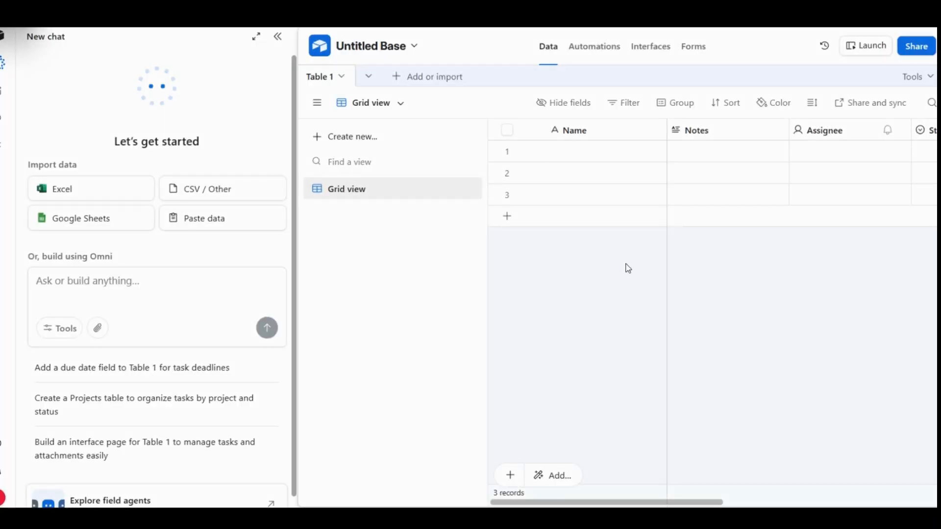
# - Rename the Airtable table's Name field as orderID, make it a Number field without thousands separator, and save it
pyautogui.doubleClick(599, 132)
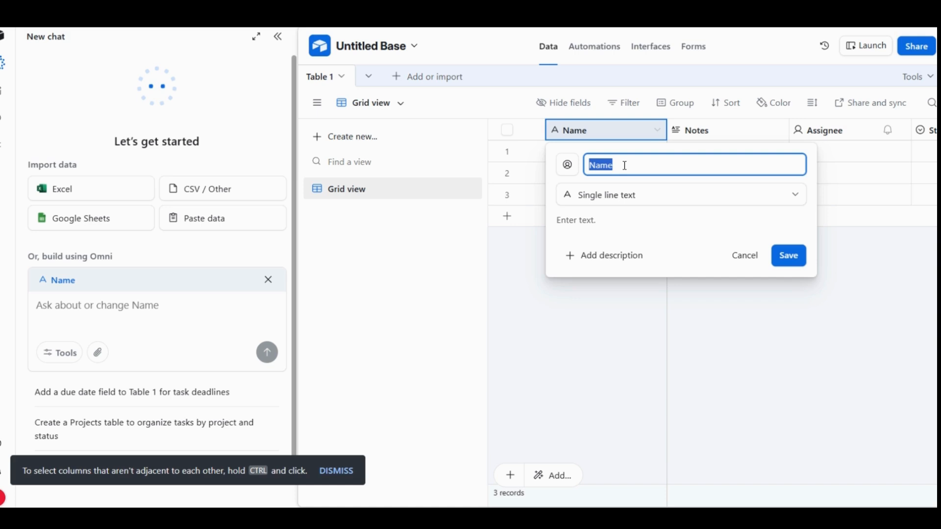
pyautogui.press('BackSpace')
pyautogui.write('orderID')
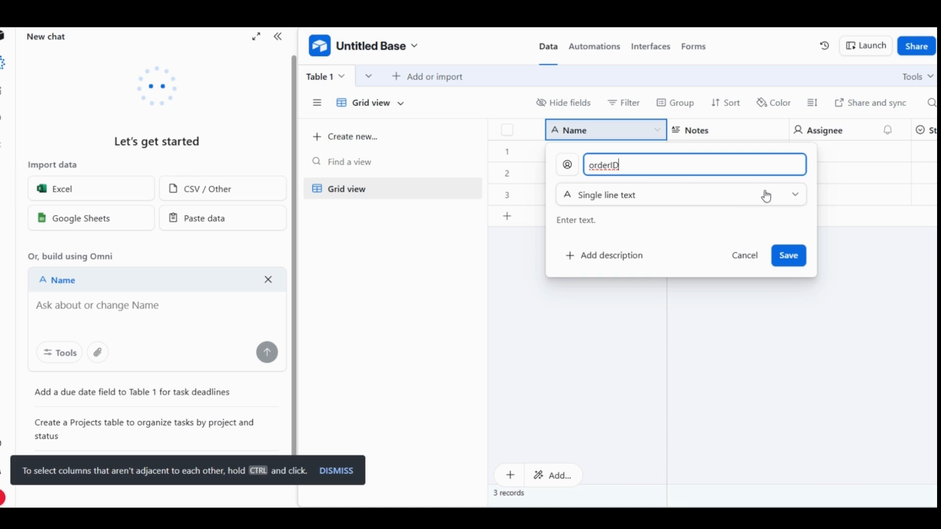
pyautogui.click(795, 199)
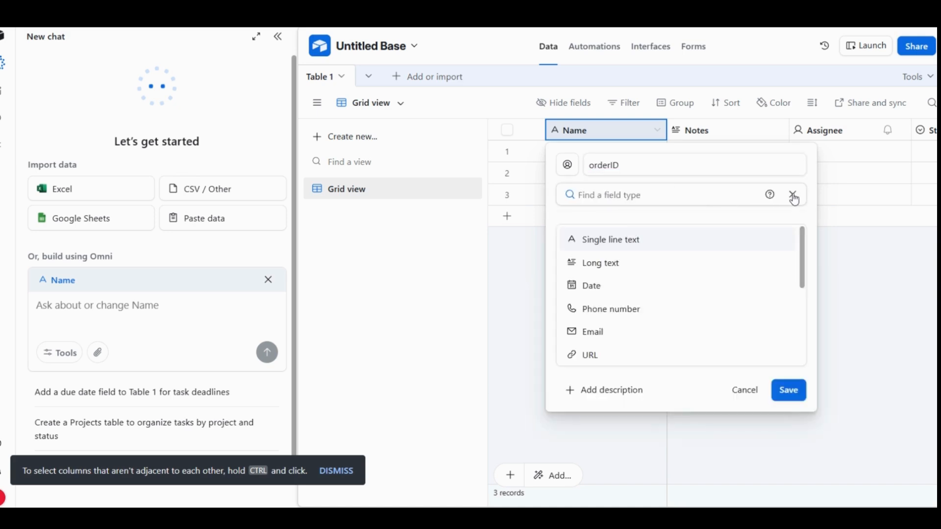
pyautogui.scroll(-1, 805, 266)
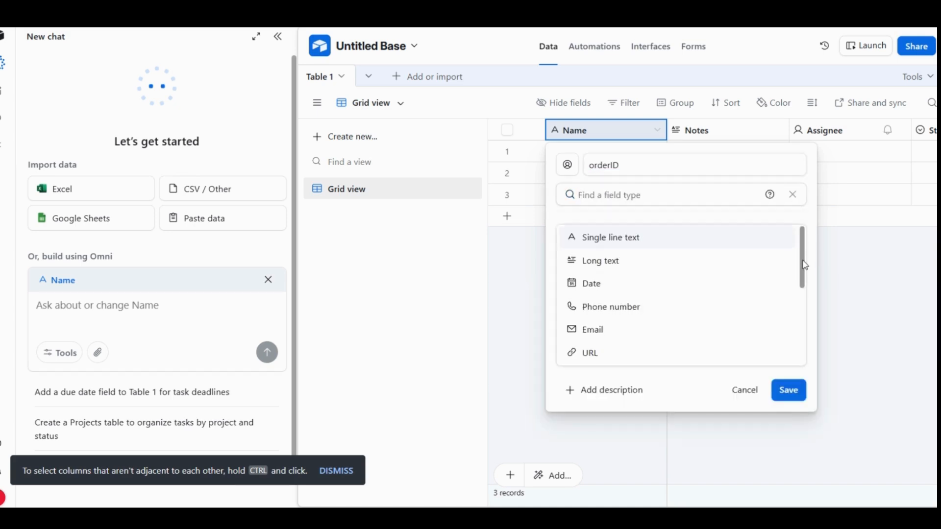
pyautogui.moveTo(806, 266); pyautogui.dragTo(816, 301)
pyautogui.click(601, 302)
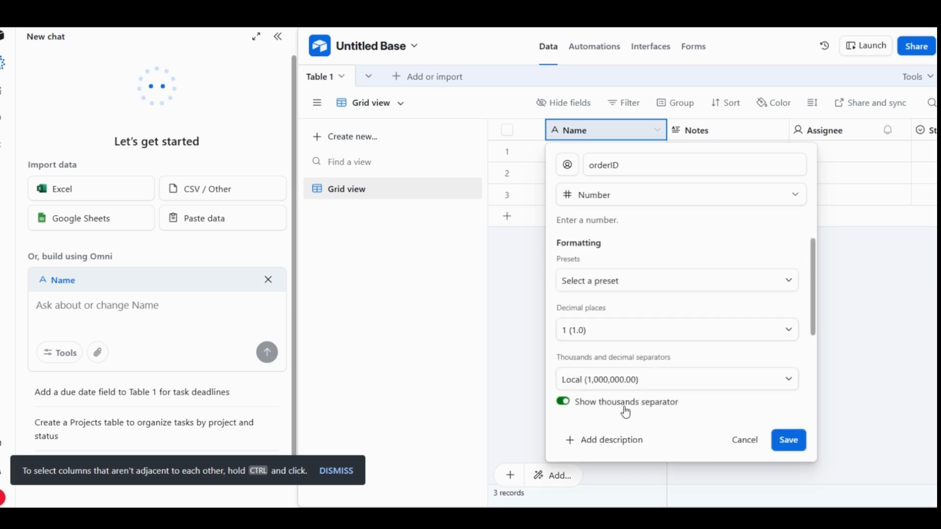
pyautogui.click(562, 403)
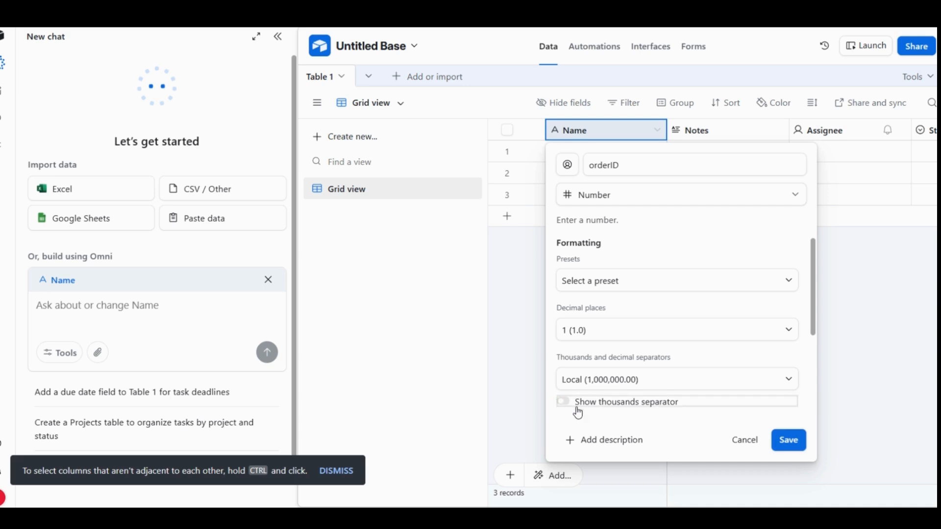
pyautogui.click(788, 440)
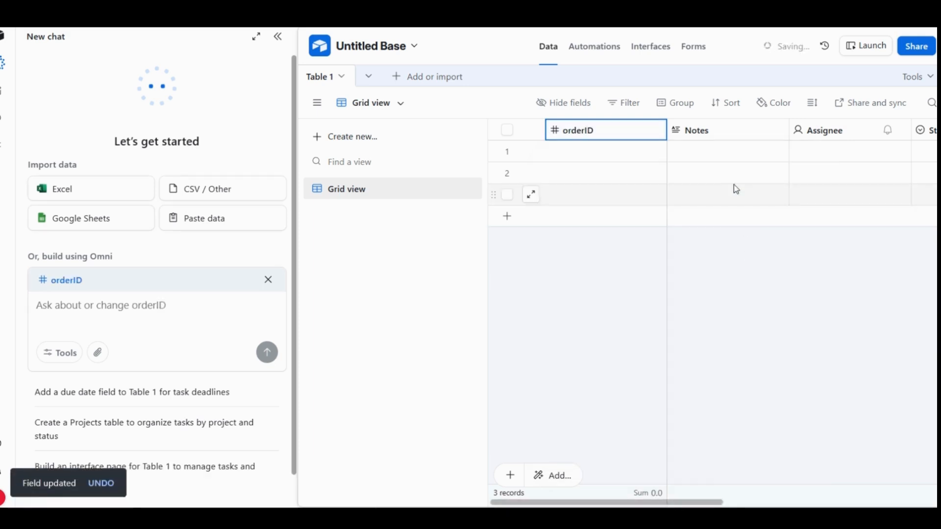
# - Rename the Notes field as customerID, change its type to Number with the thousands separator off, and save it
pyautogui.click(733, 135)
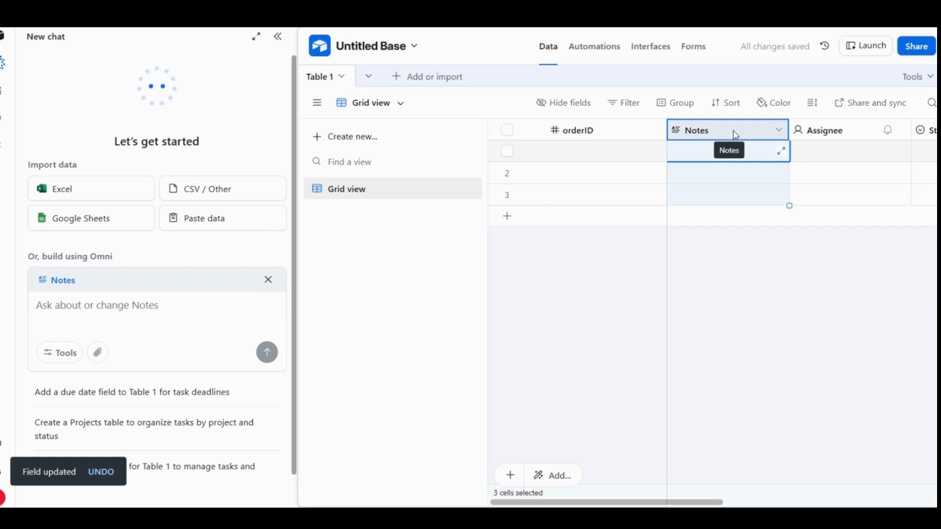
pyautogui.doubleClick(719, 136)
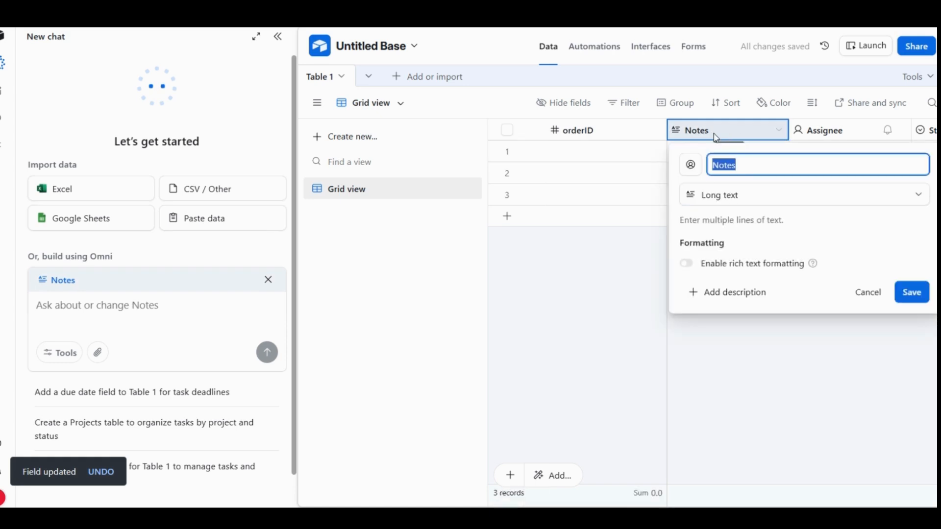
pyautogui.write('c')
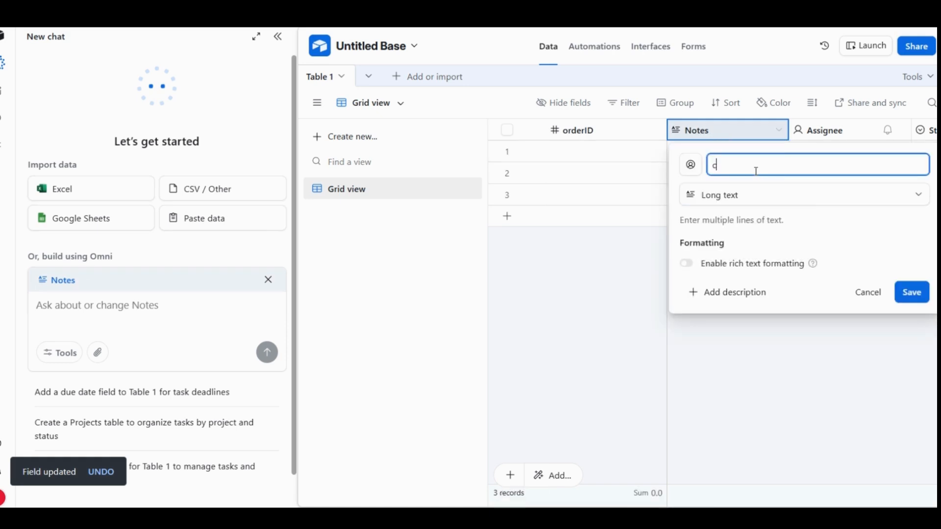
pyautogui.write('ustomerID')
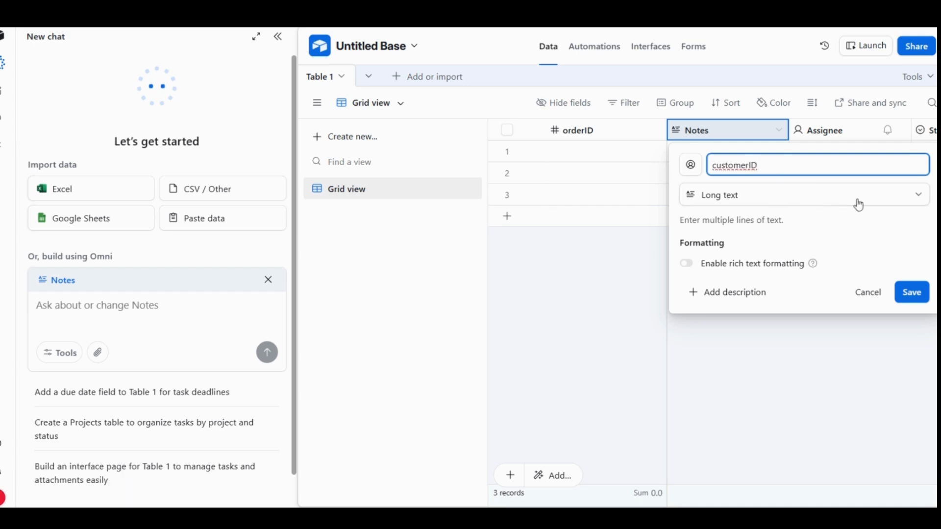
pyautogui.click(919, 196)
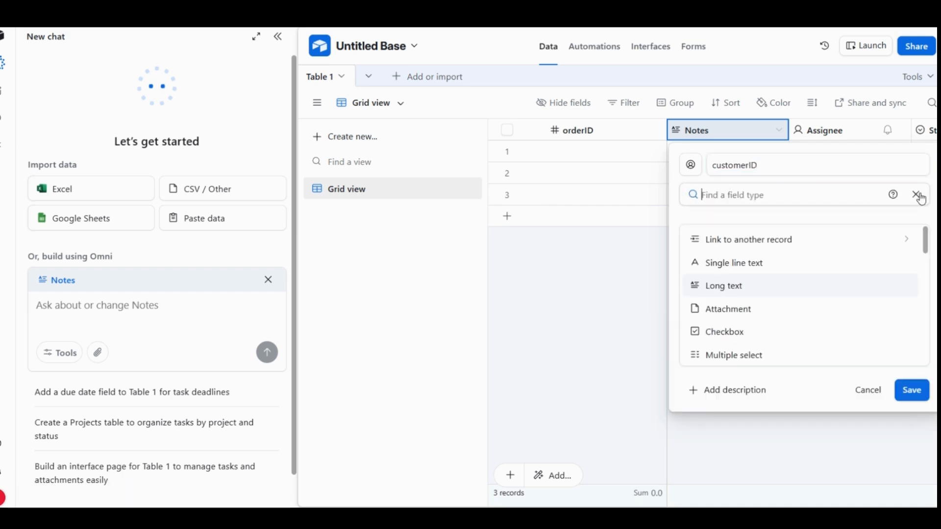
pyautogui.moveTo(926, 243); pyautogui.dragTo(927, 297)
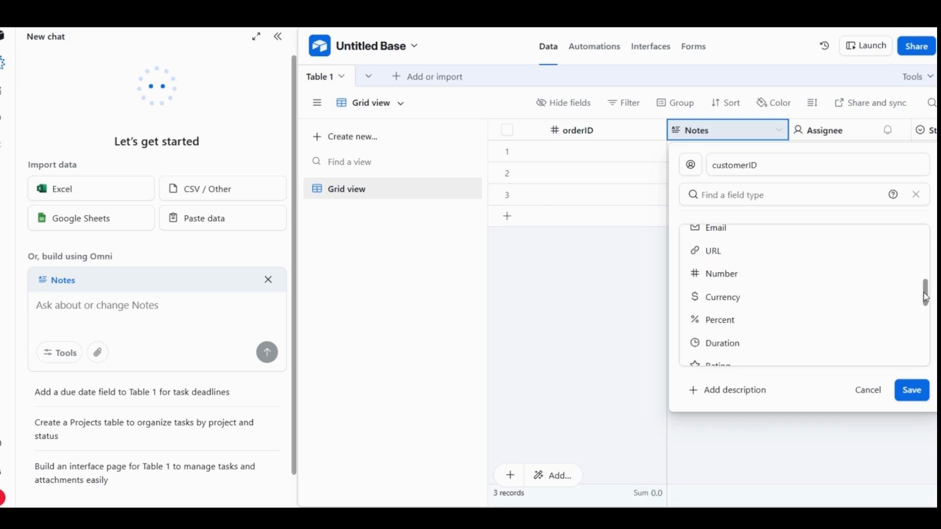
pyautogui.click(745, 283)
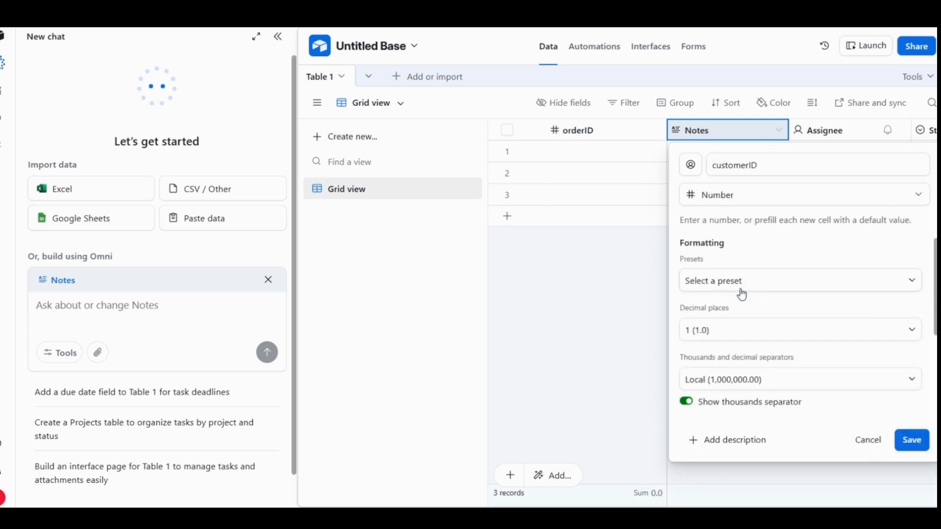
pyautogui.click(684, 405)
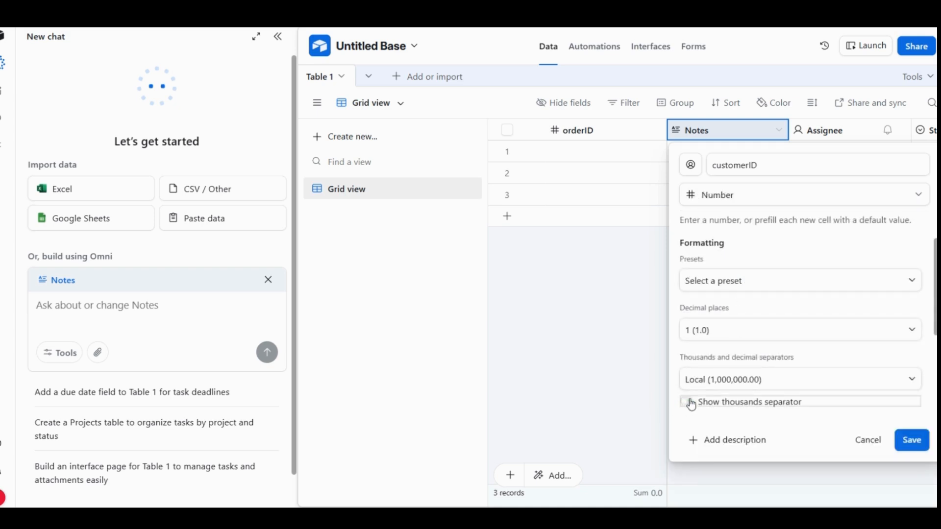
pyautogui.click(913, 441)
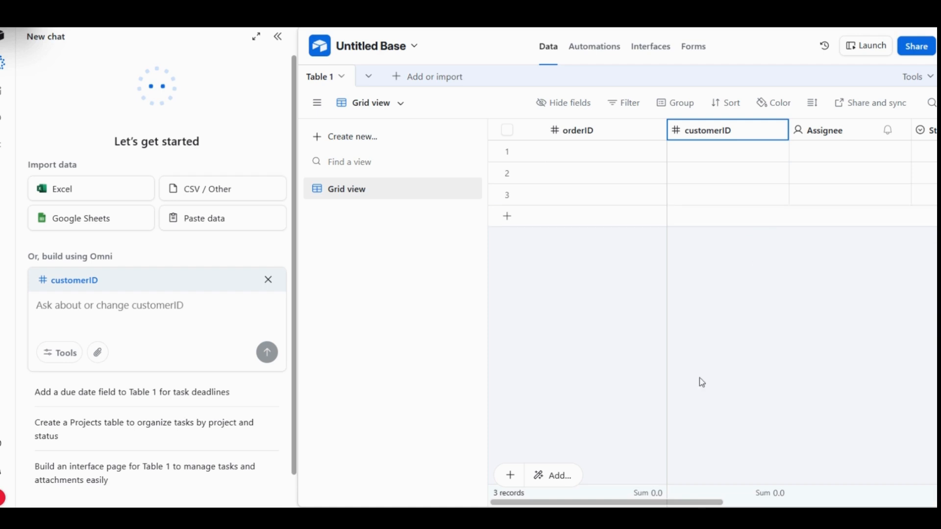
# - Rename the Assignee field as employeeName, change its type to Single line text, and save it
pyautogui.moveTo(688, 504); pyautogui.dragTo(667, 504)
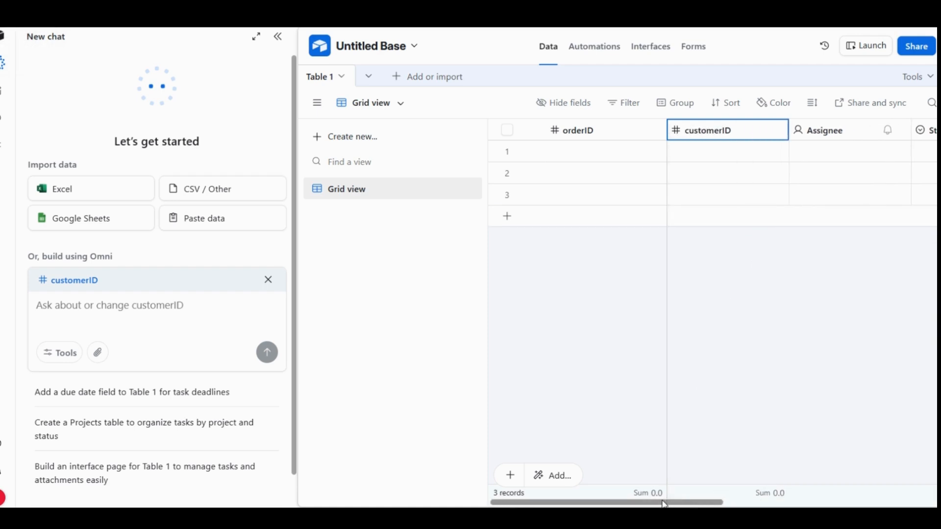
pyautogui.doubleClick(829, 131)
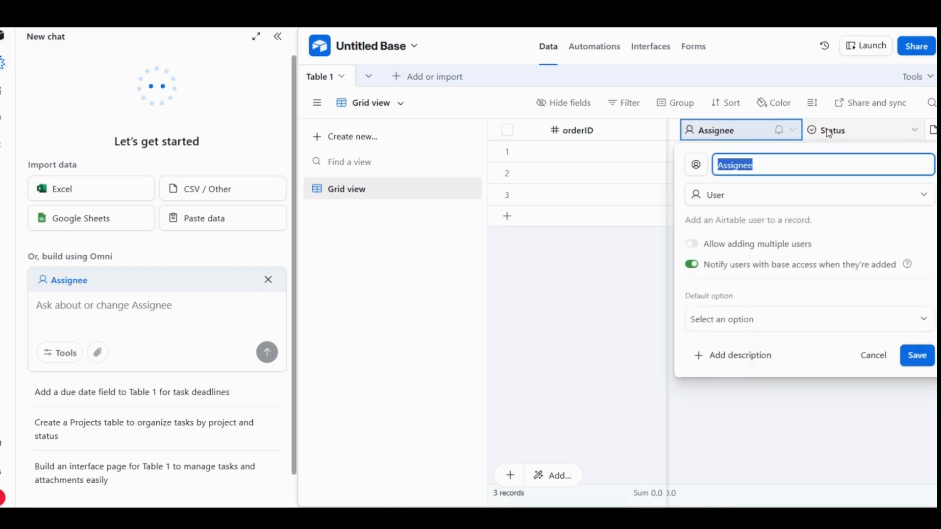
pyautogui.press('BackSpace')
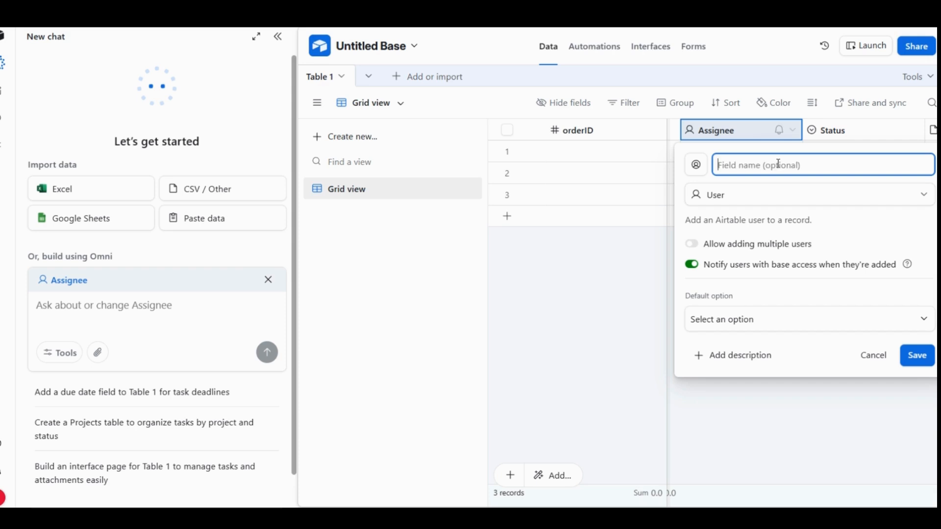
pyautogui.write('employeeName')
pyautogui.click(916, 198)
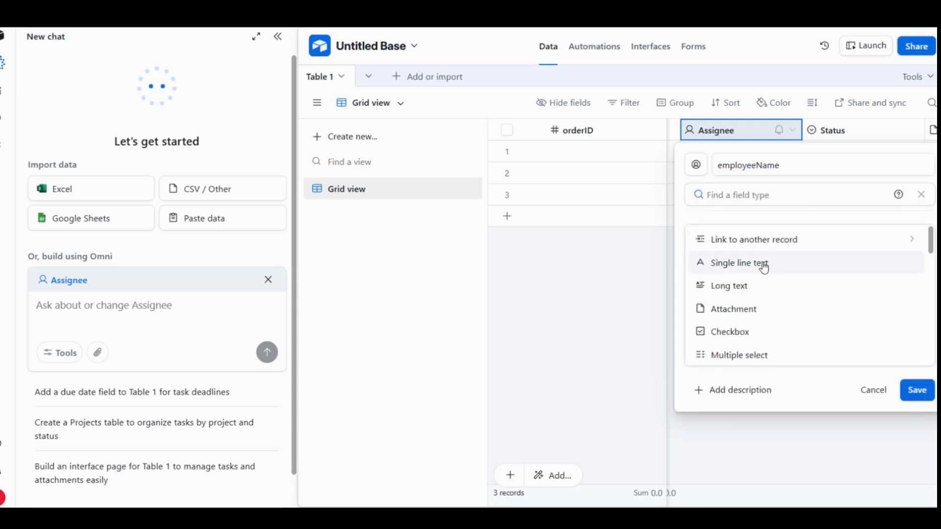
pyautogui.click(764, 264)
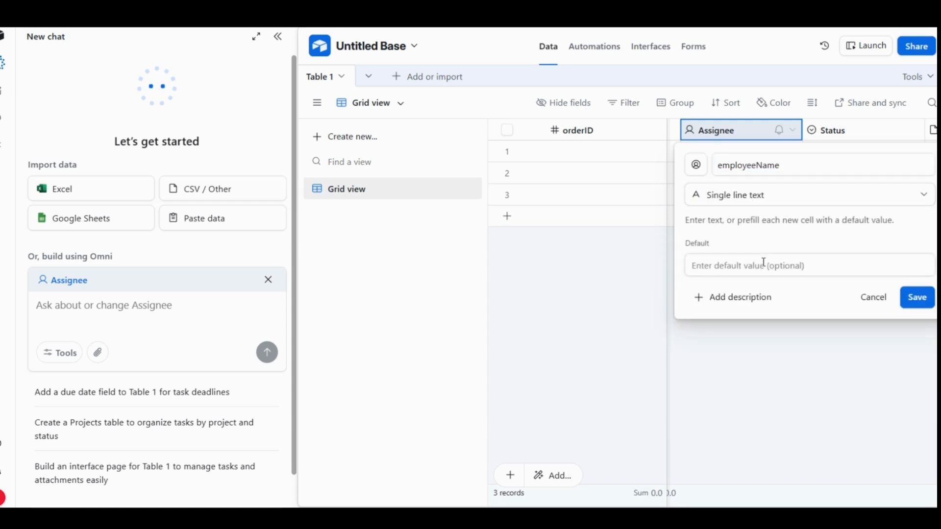
pyautogui.click(914, 299)
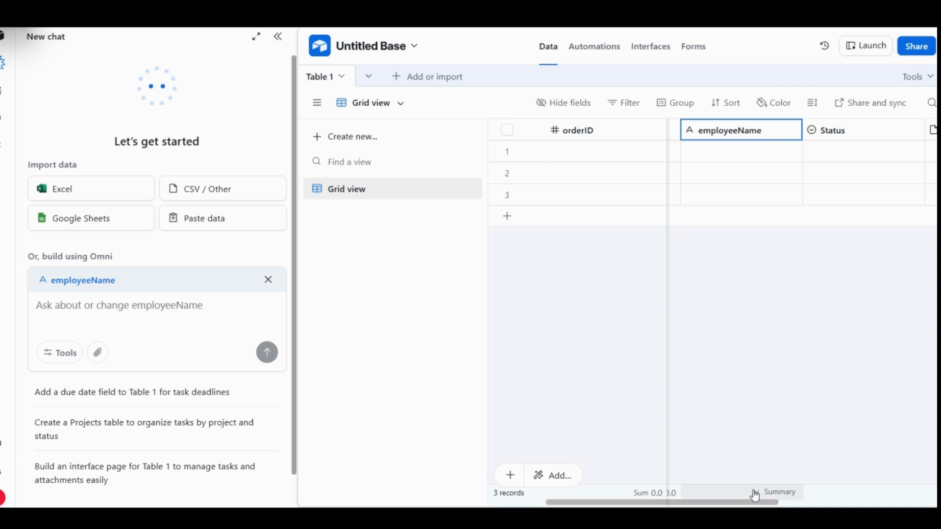
# - Turn the Status field into a Number field named orderPrice with 2 decimal places and no thousands separator, and save it
pyautogui.doubleClick(870, 136)
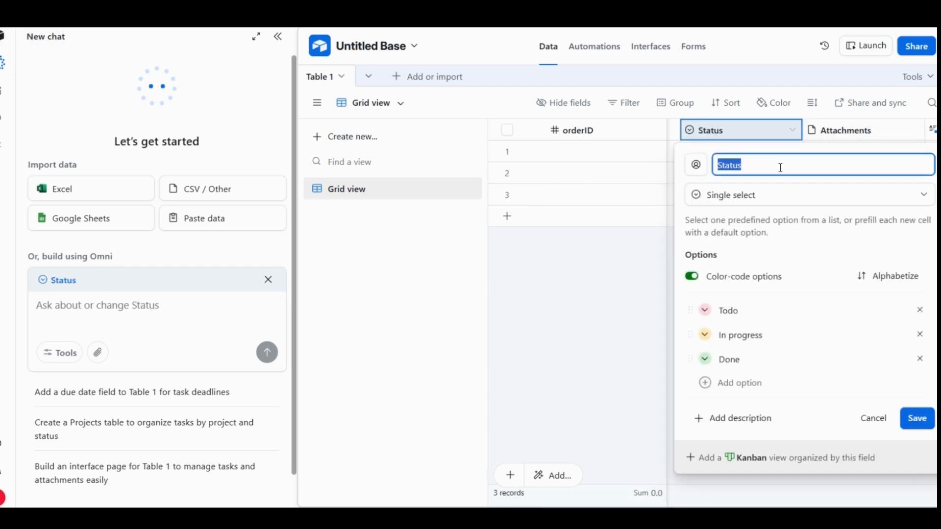
pyautogui.press('BackSpace')
pyautogui.write('orde')
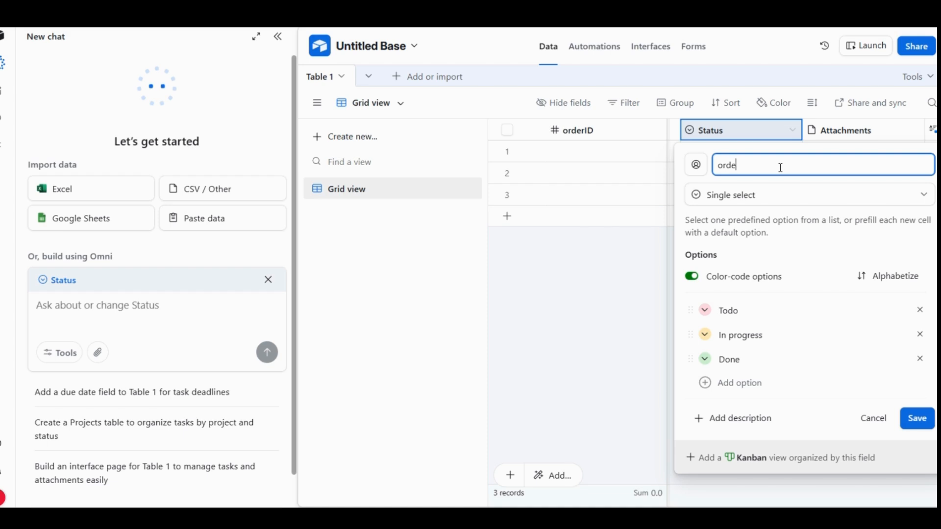
pyautogui.write('rPRice')
pyautogui.press('BackSpace')
pyautogui.write('r')
pyautogui.click(918, 198)
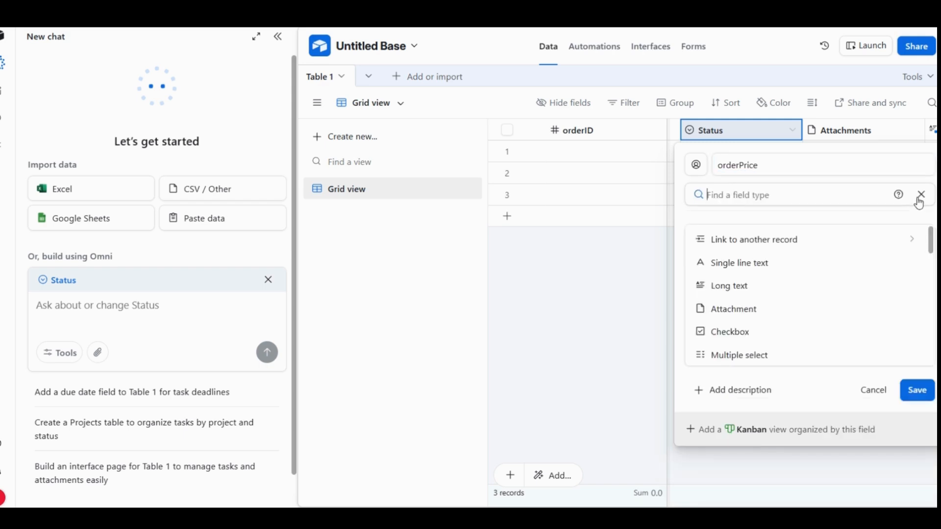
pyautogui.moveTo(934, 254); pyautogui.dragTo(929, 313)
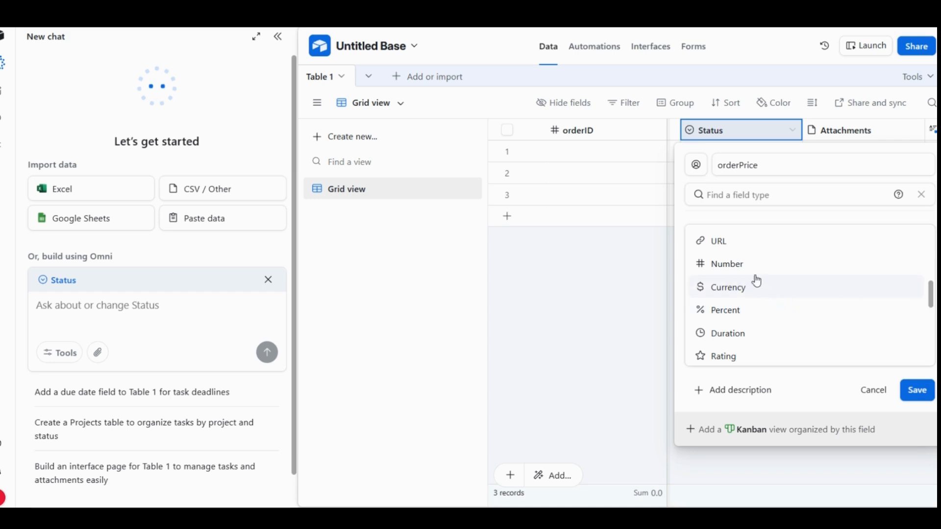
pyautogui.click(741, 267)
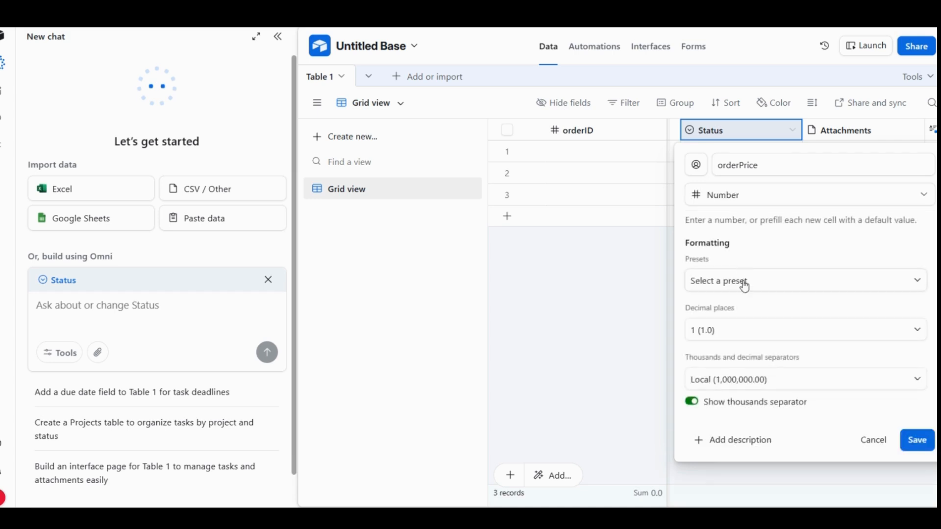
pyautogui.click(918, 336)
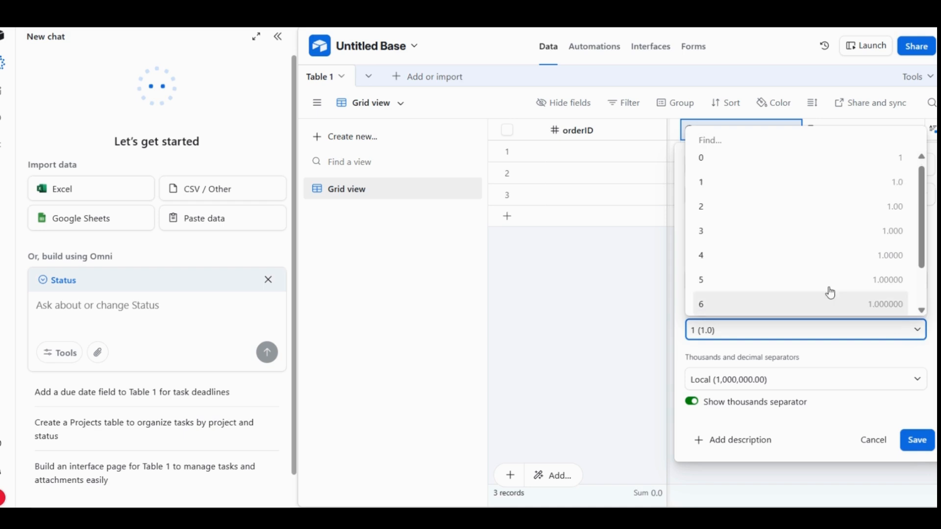
pyautogui.click(704, 212)
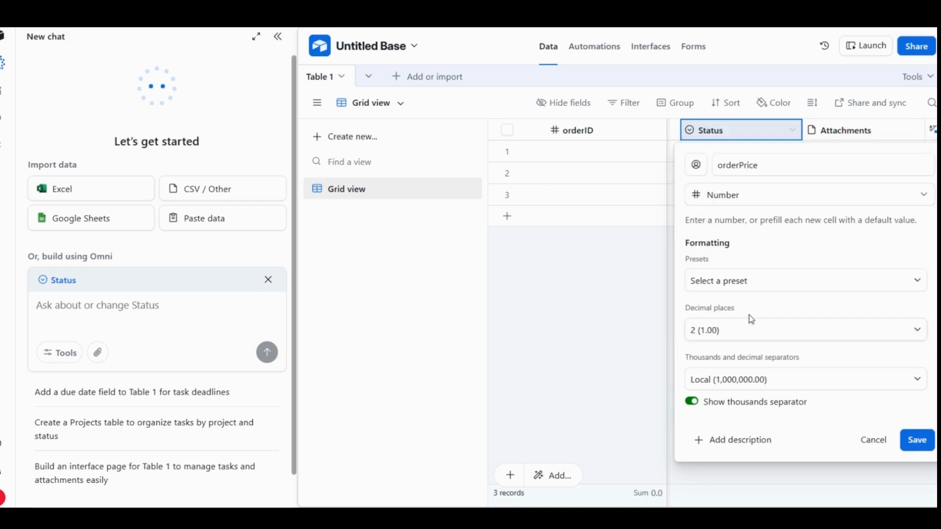
pyautogui.click(692, 403)
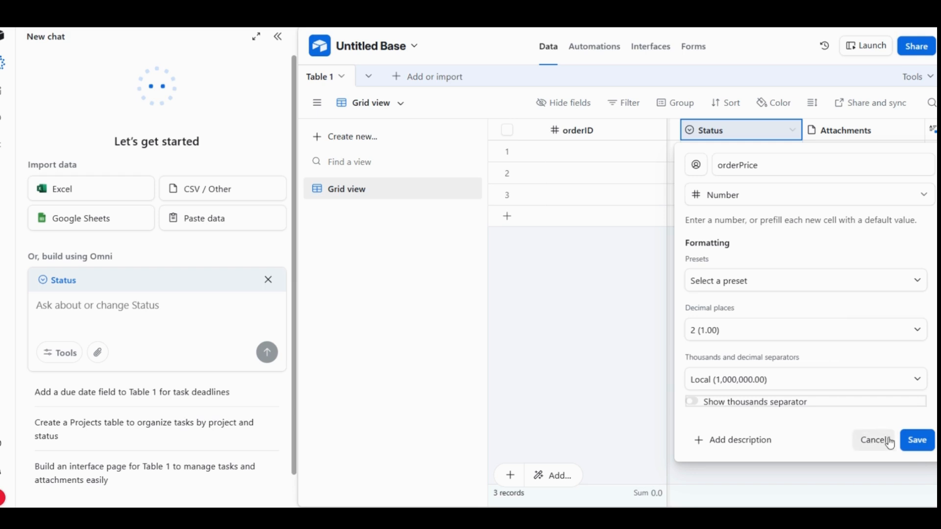
pyautogui.click(916, 441)
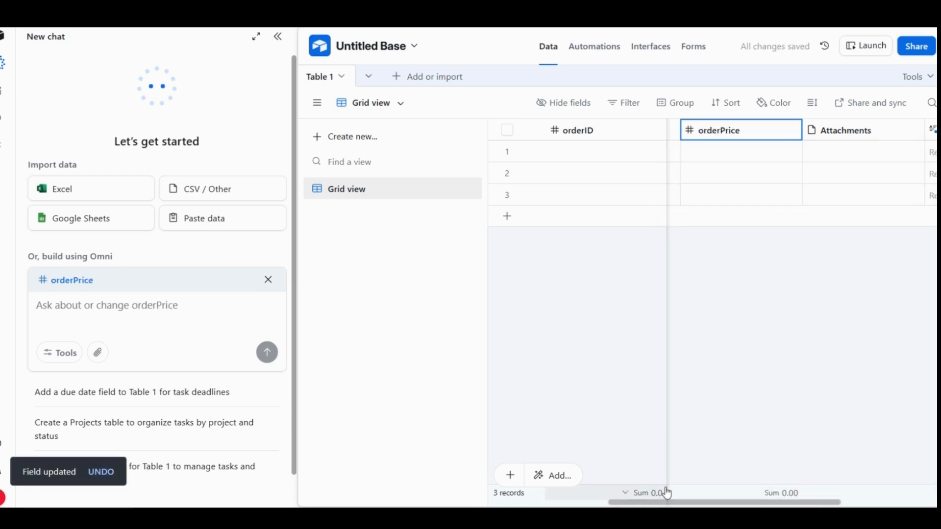
# - Set the orderID field's decimal places to 0 and save the field
pyautogui.moveTo(668, 503); pyautogui.dragTo(559, 504)
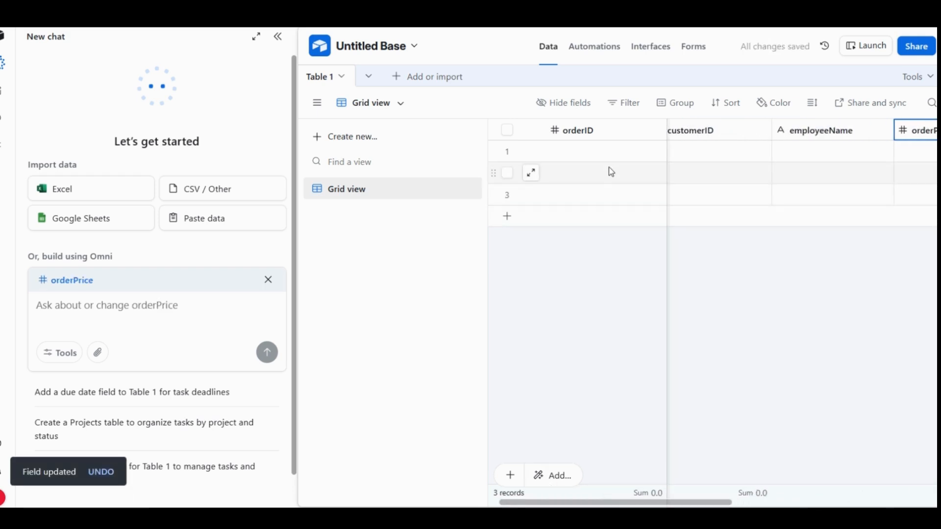
pyautogui.doubleClick(602, 135)
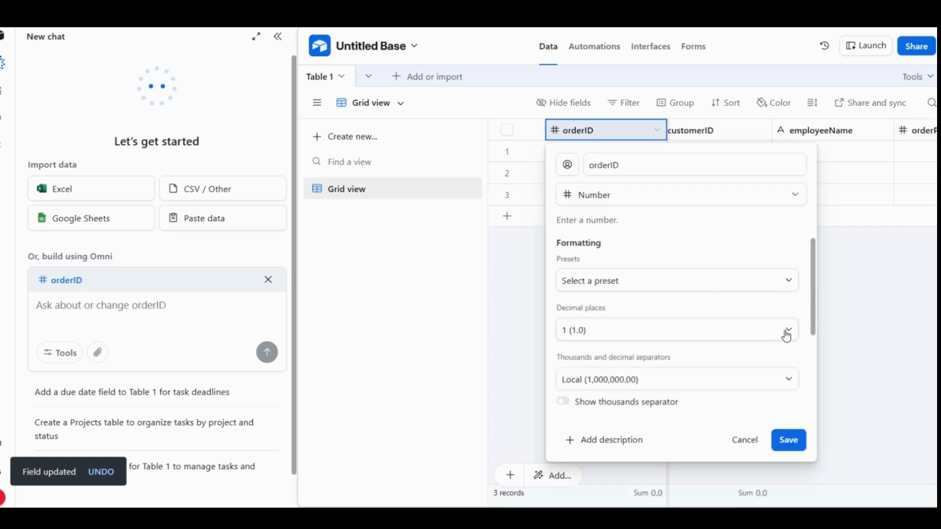
pyautogui.click(787, 334)
pyautogui.click(642, 168)
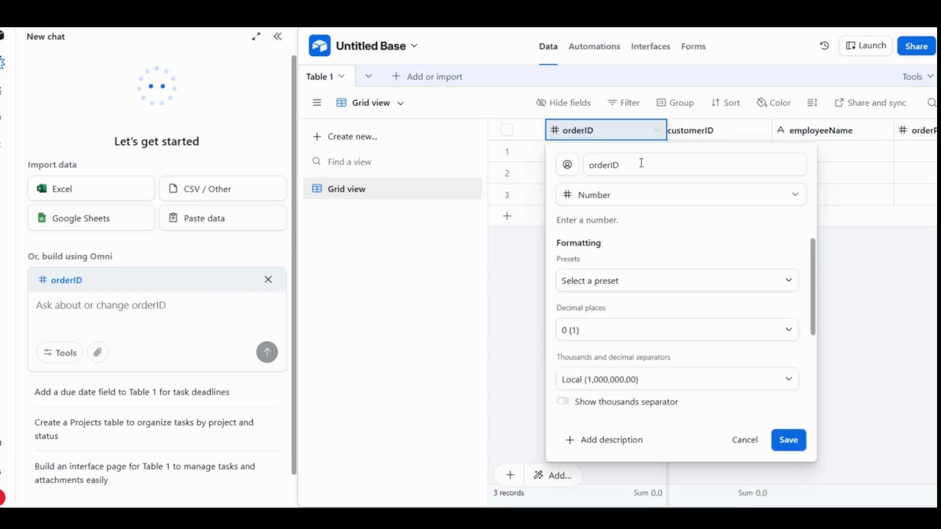
pyautogui.click(784, 443)
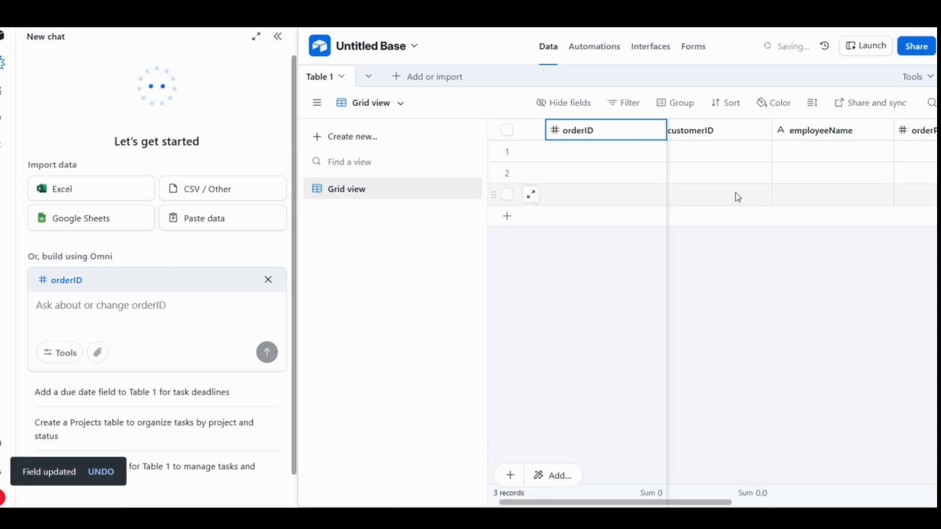
# - Set the customerID field's decimal places to 0 and save the field
pyautogui.doubleClick(714, 134)
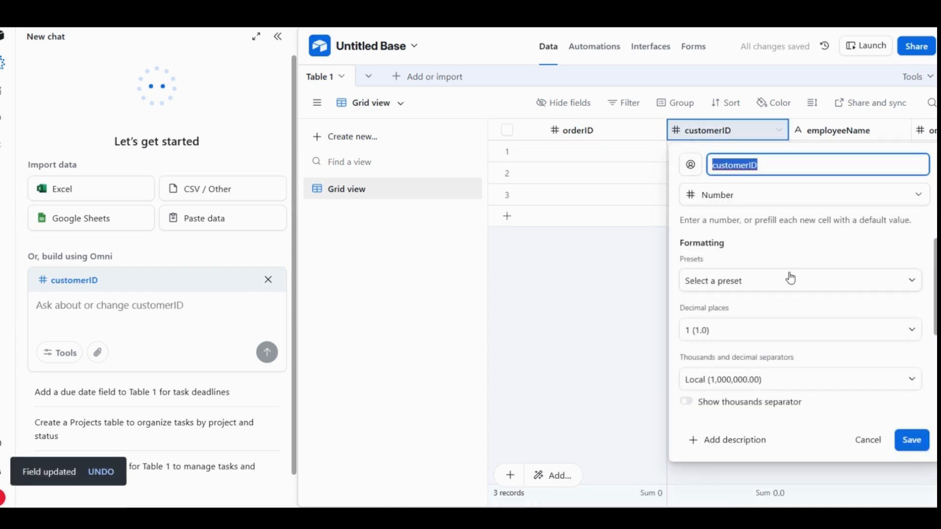
pyautogui.click(910, 333)
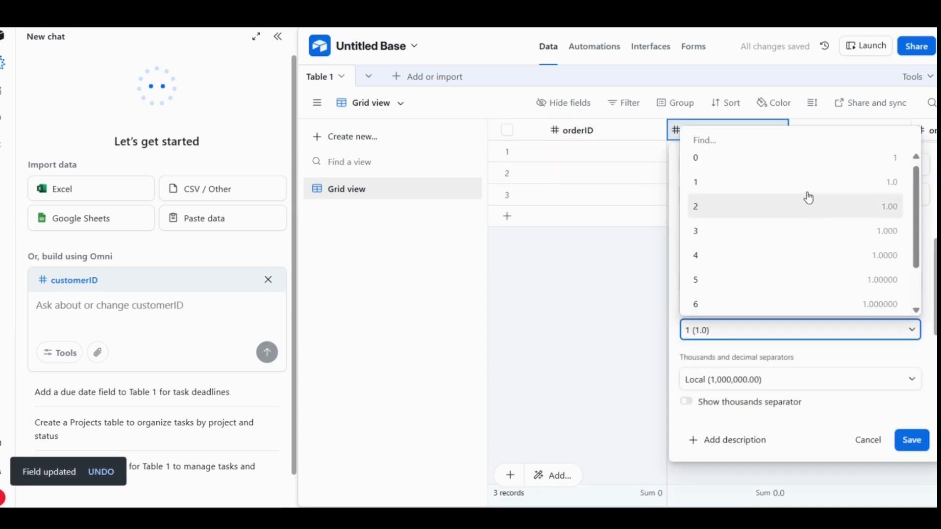
pyautogui.click(802, 168)
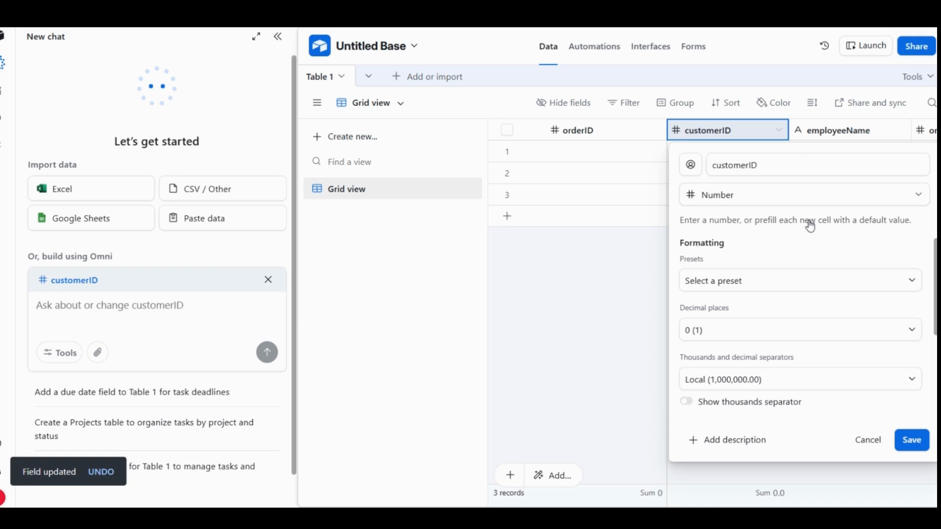
pyautogui.click(906, 447)
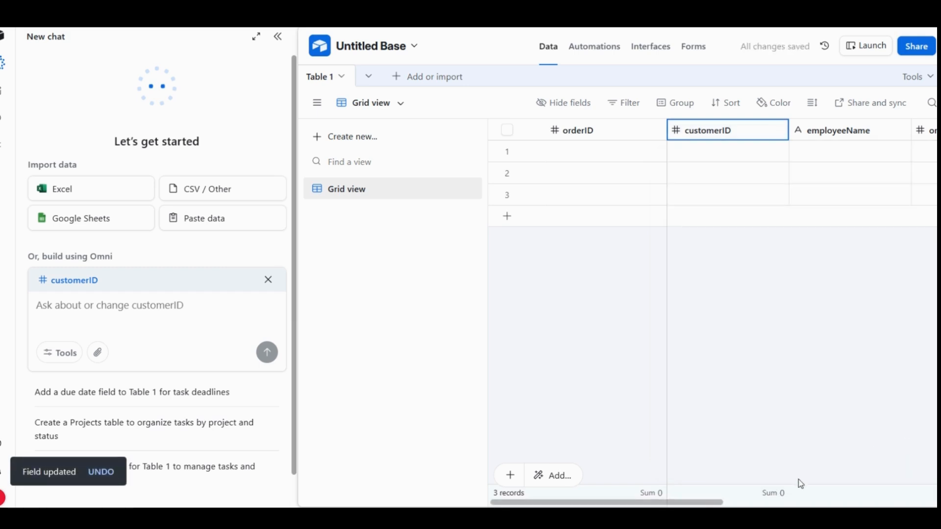
# - Rename the Attachments field as orderStatus, change its type to Single line text, save it and confirm the change to its dependency
pyautogui.moveTo(706, 505); pyautogui.dragTo(834, 506)
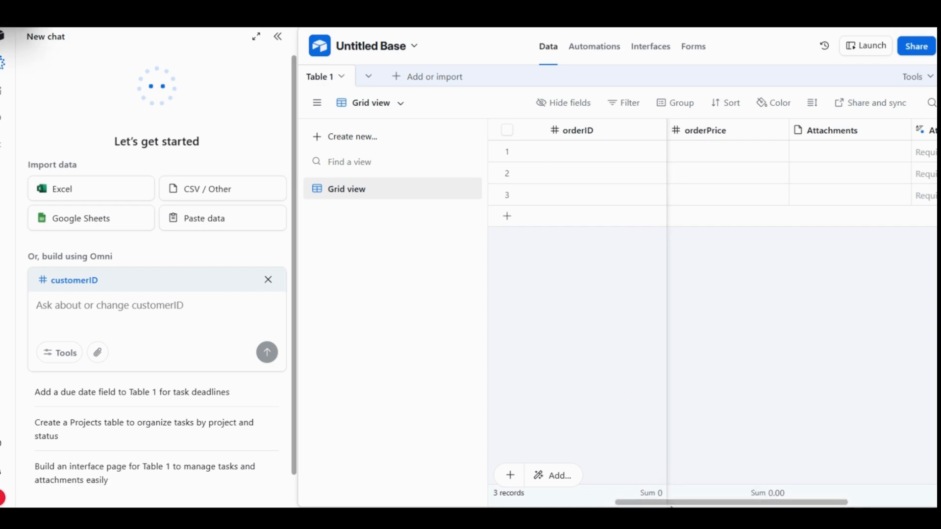
pyautogui.doubleClick(851, 131)
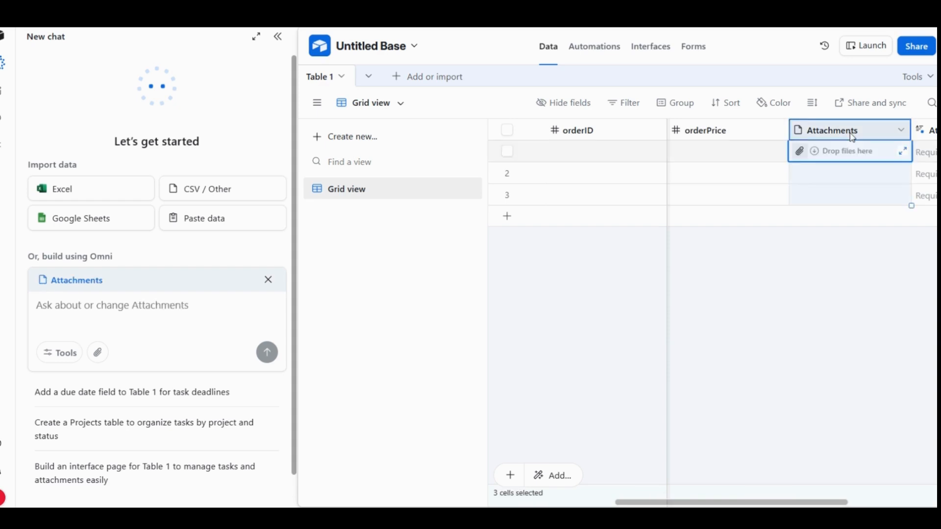
pyautogui.press('BackSpace')
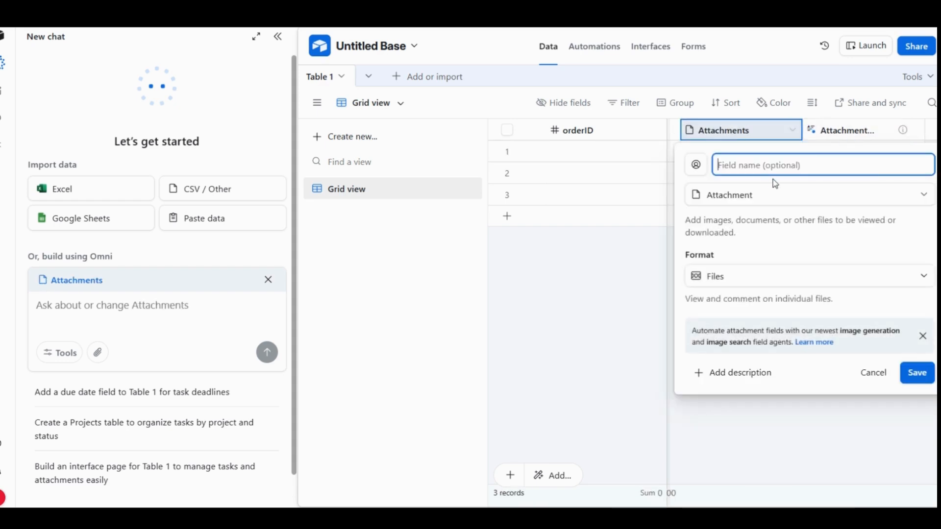
pyautogui.write('orderStatus')
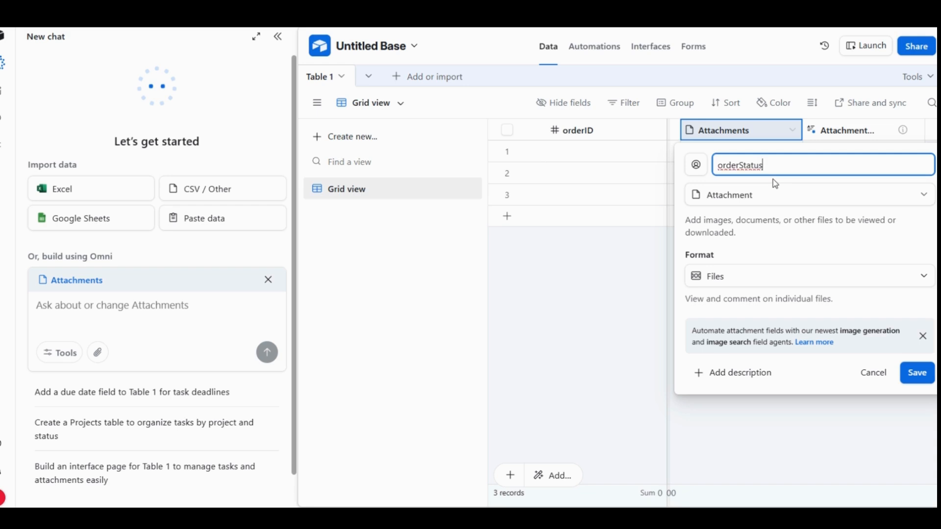
pyautogui.click(924, 195)
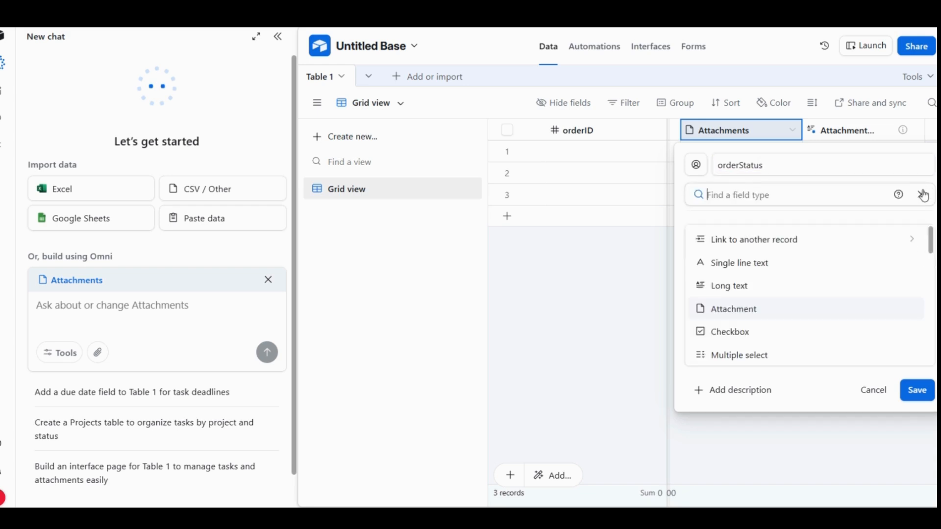
pyautogui.click(743, 263)
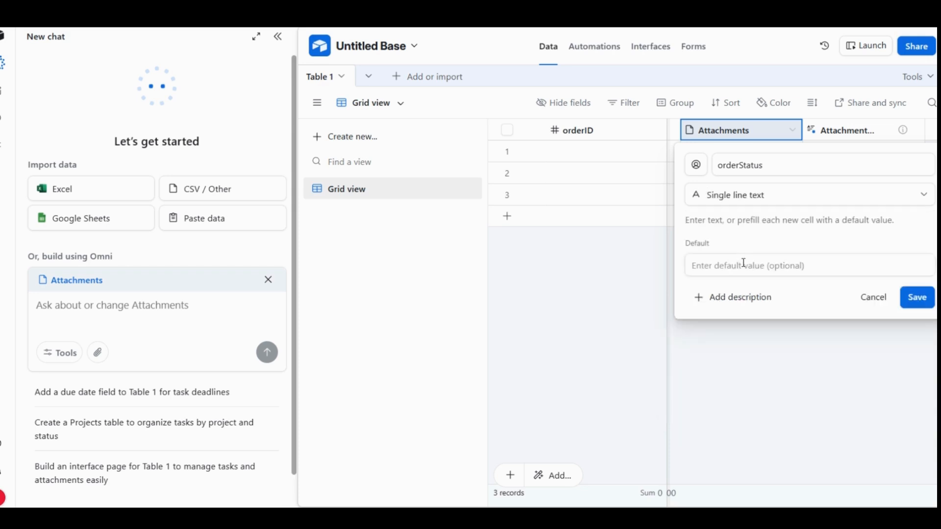
pyautogui.click(908, 299)
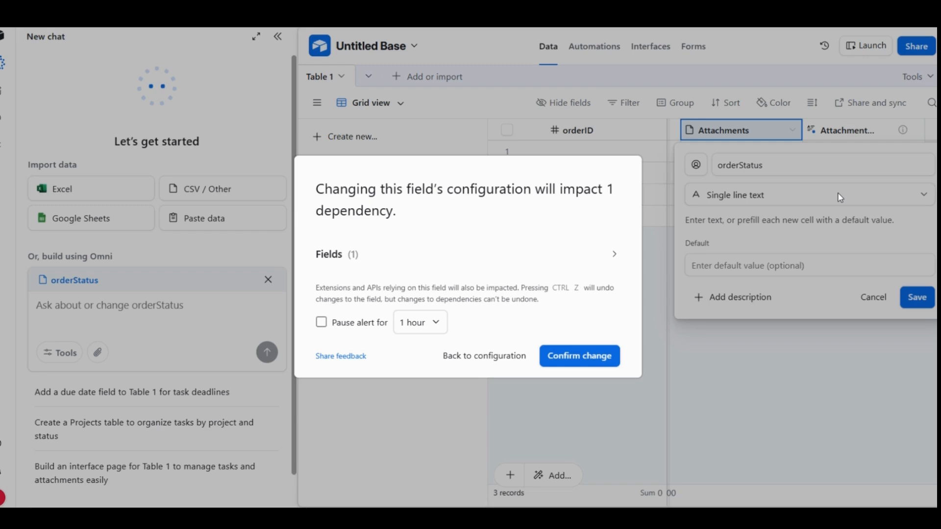
pyautogui.click(581, 355)
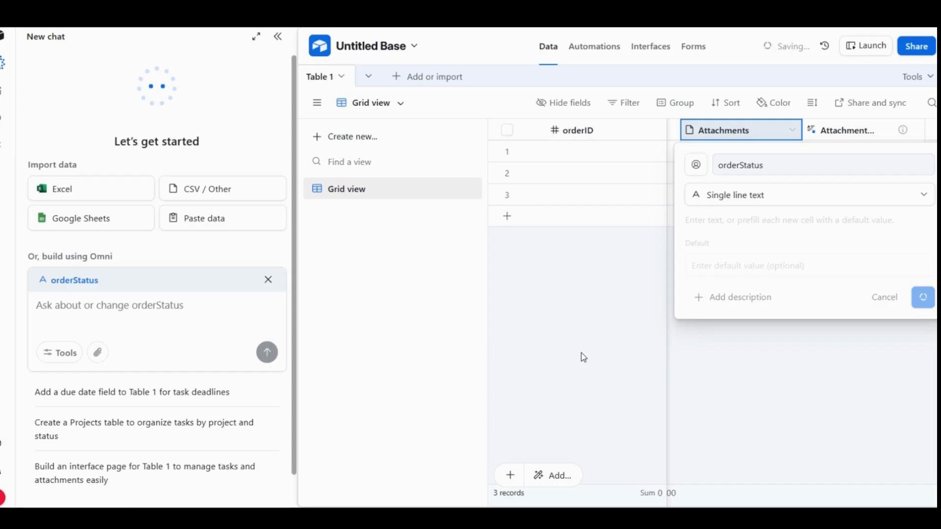
# - Delete the leftover attachment field after orderStatus and collapse the AI chat so all the order fields fit in view
pyautogui.rightClick(862, 137)
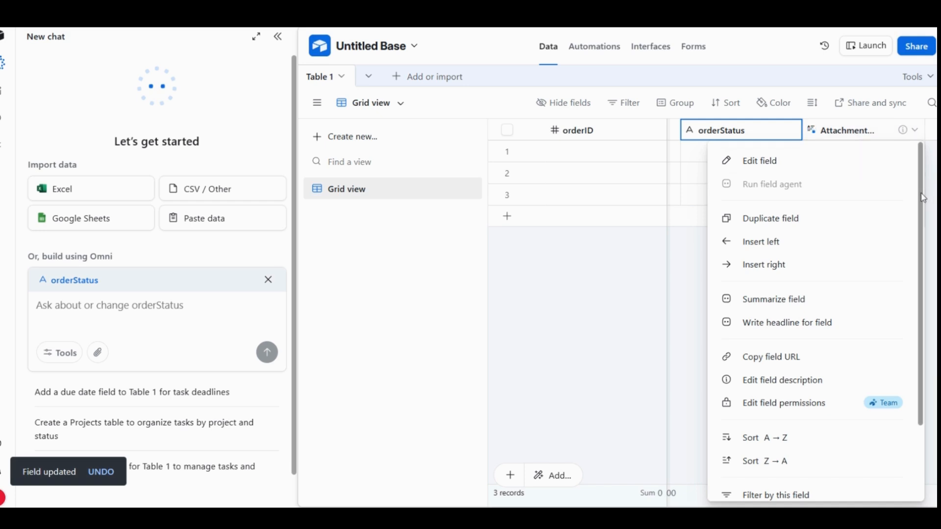
pyautogui.moveTo(921, 193); pyautogui.dragTo(931, 373)
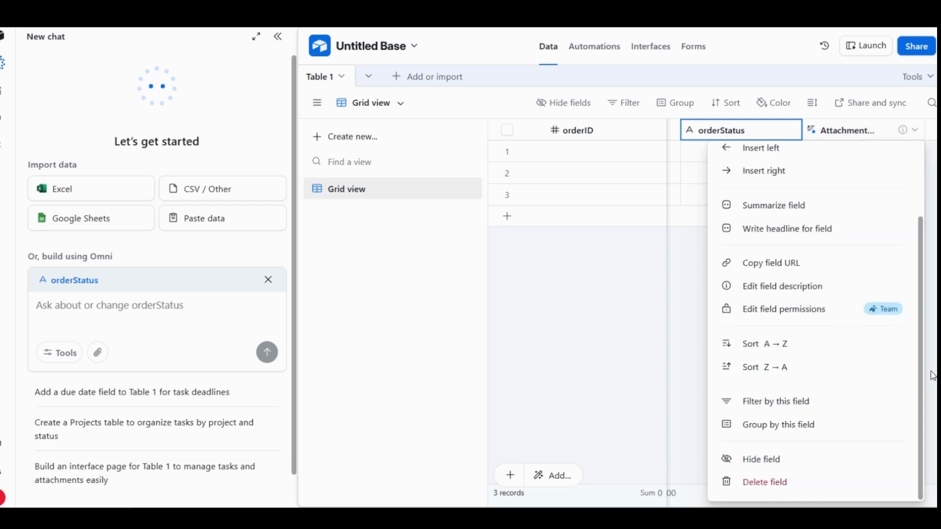
pyautogui.click(746, 481)
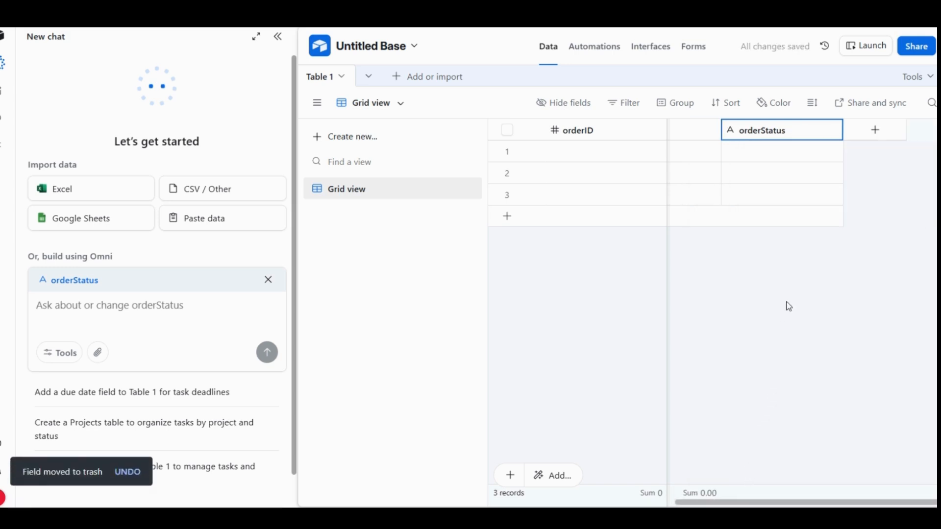
pyautogui.moveTo(704, 505); pyautogui.dragTo(500, 505)
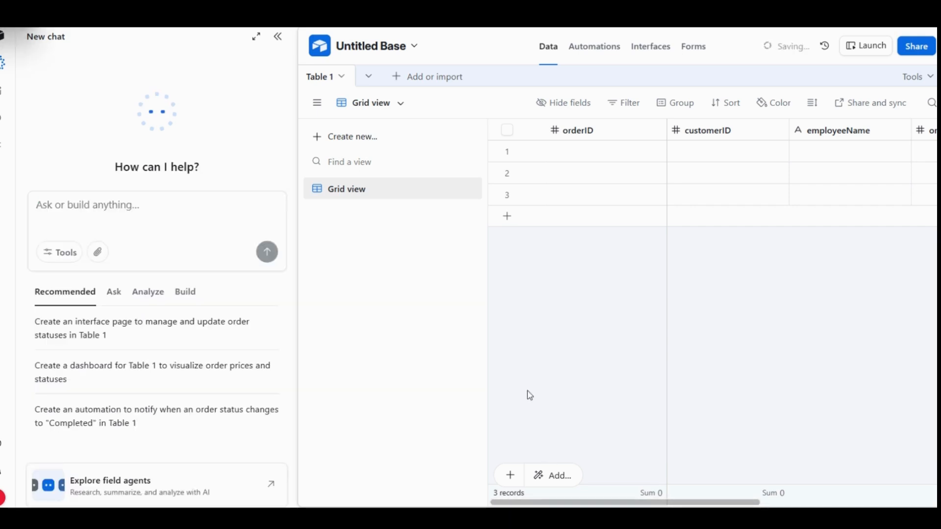
pyautogui.click(278, 40)
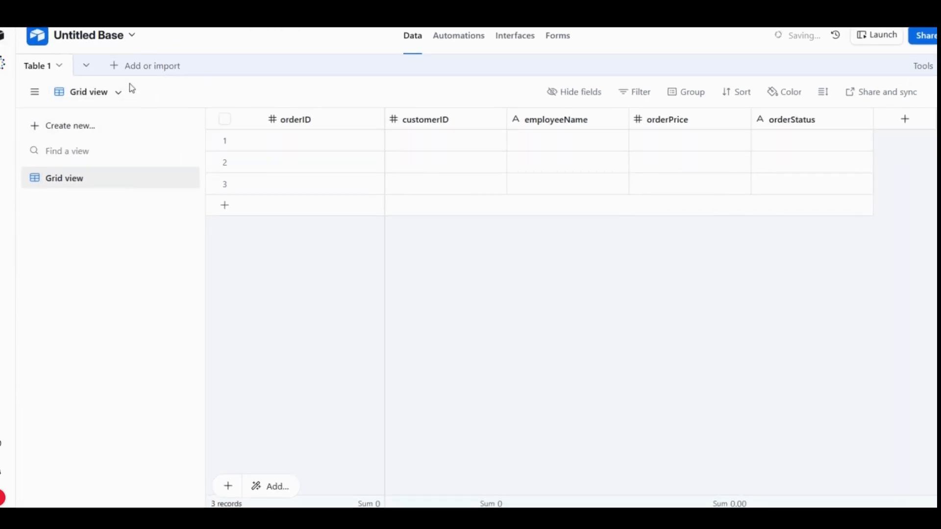
# - Rename the untitled base as ABC_datawarehouse
pyautogui.click(114, 38)
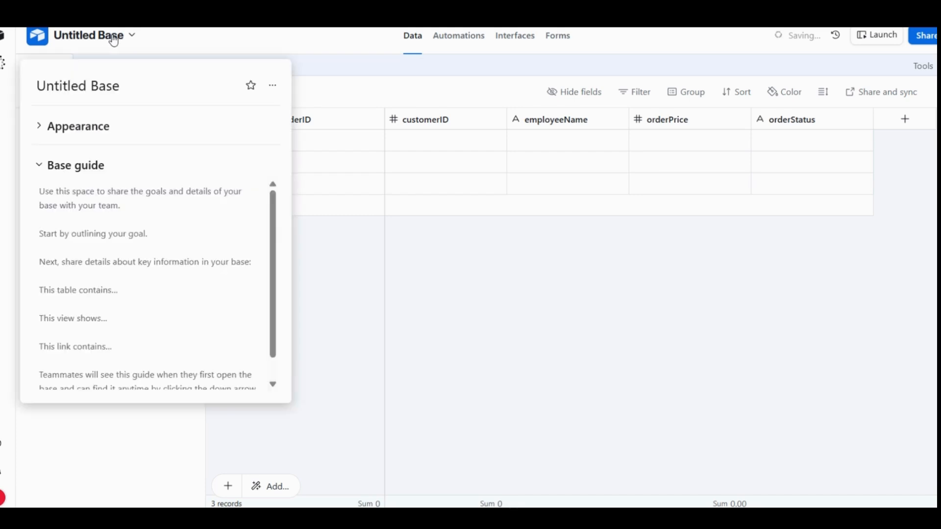
pyautogui.click(125, 87)
pyautogui.moveTo(134, 87); pyautogui.dragTo(33, 85)
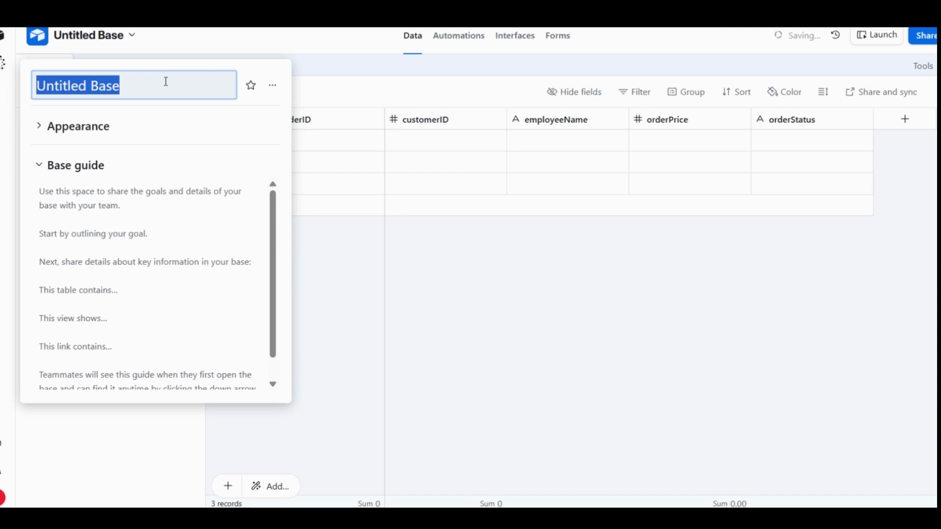
pyautogui.write('ABC')
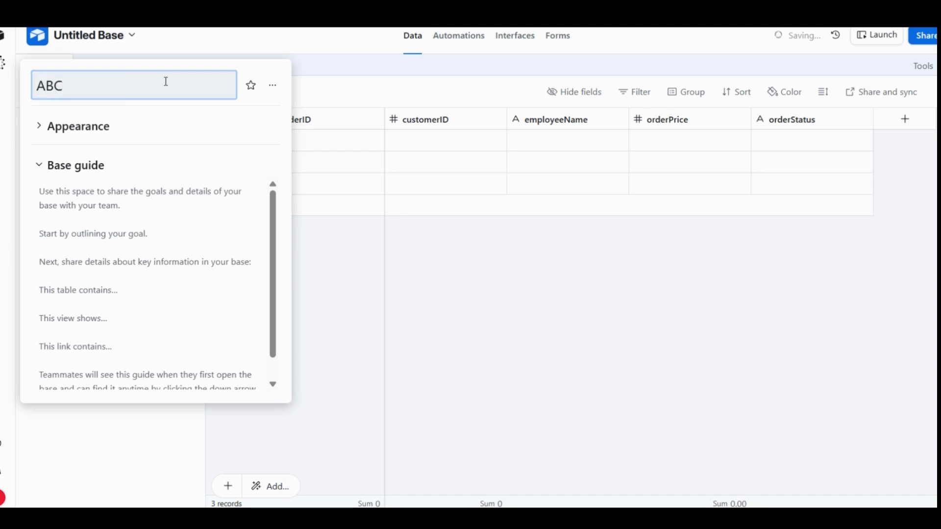
pyautogui.write('_datawarehouse')
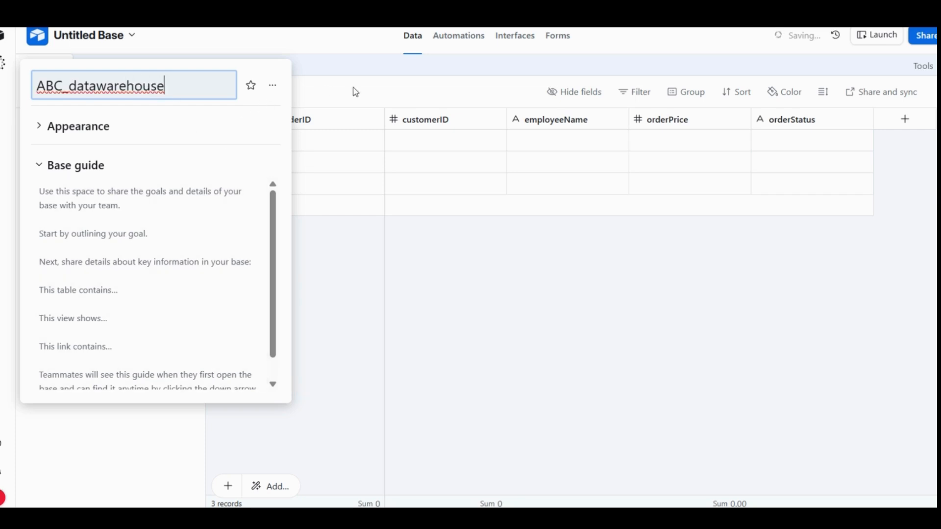
pyautogui.click(356, 92)
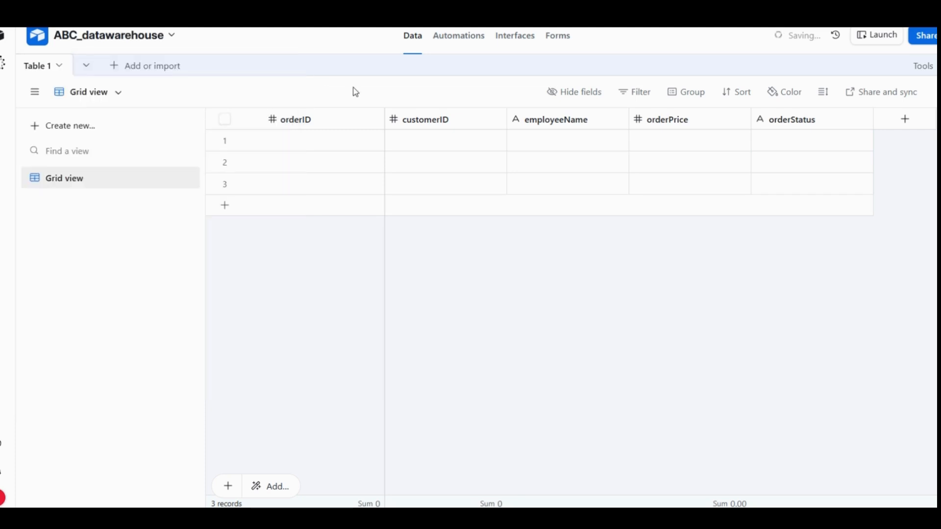
# - Rename Table 1 as Orders and save the new table name
pyautogui.click(42, 68)
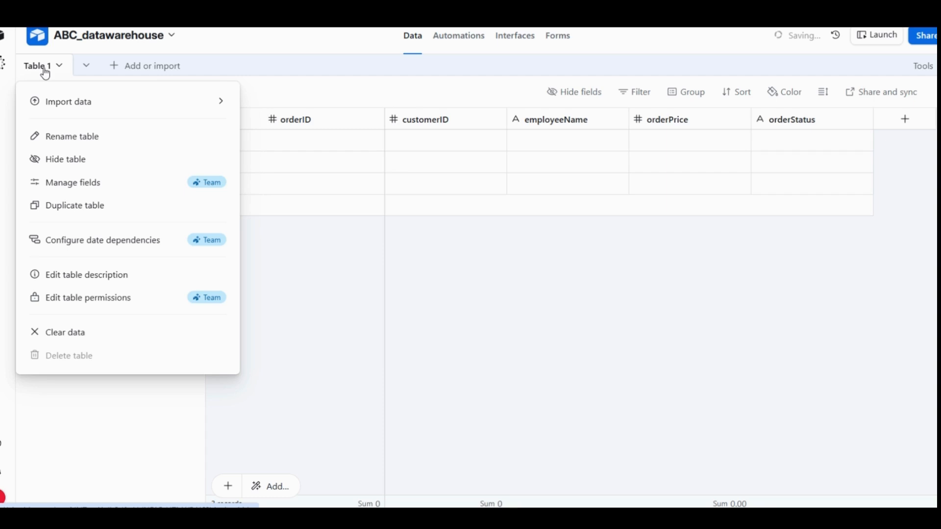
pyautogui.click(63, 137)
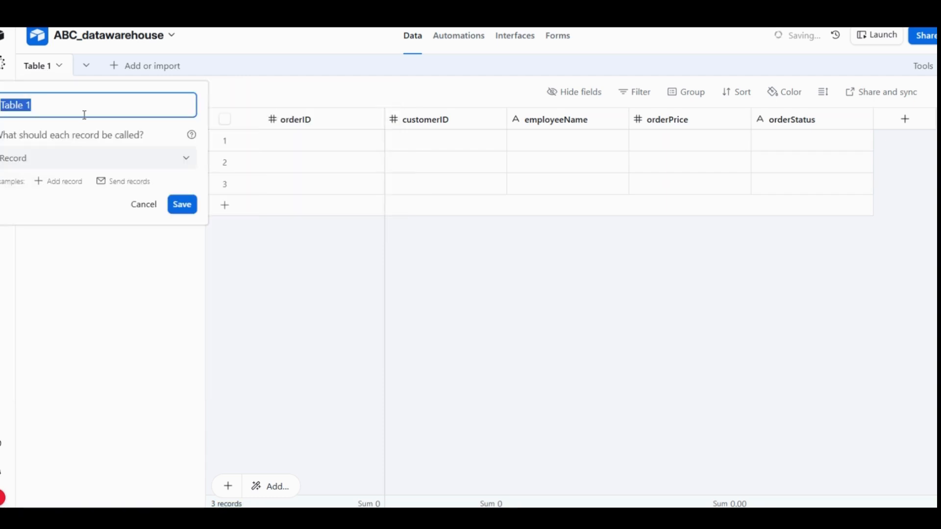
pyautogui.press('BackSpace')
pyautogui.write('Orders')
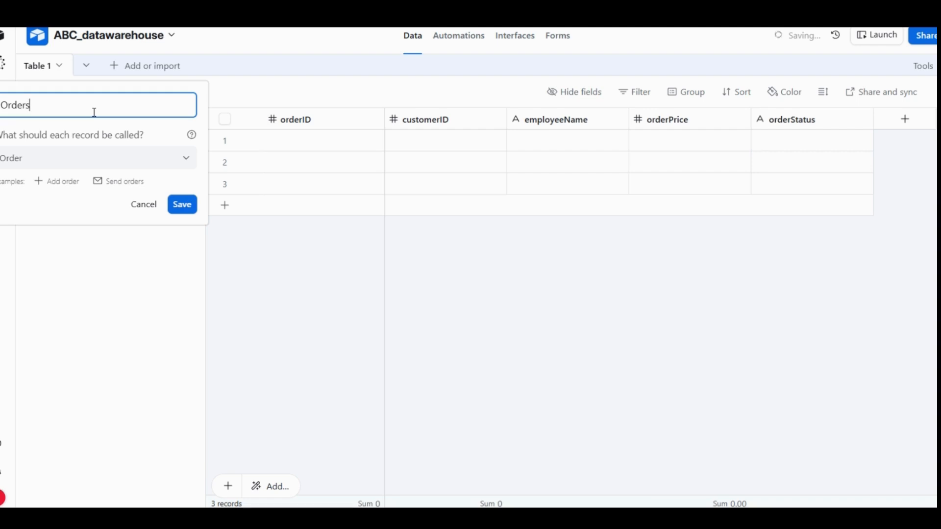
pyautogui.click(189, 211)
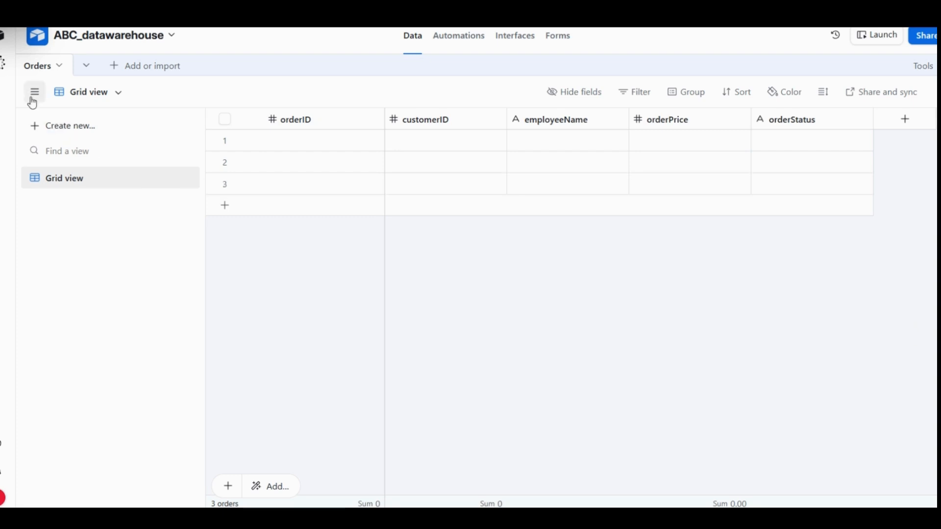
# - Leave the base for the Airtable home page and open the account's Builder hub
pyautogui.click(37, 35)
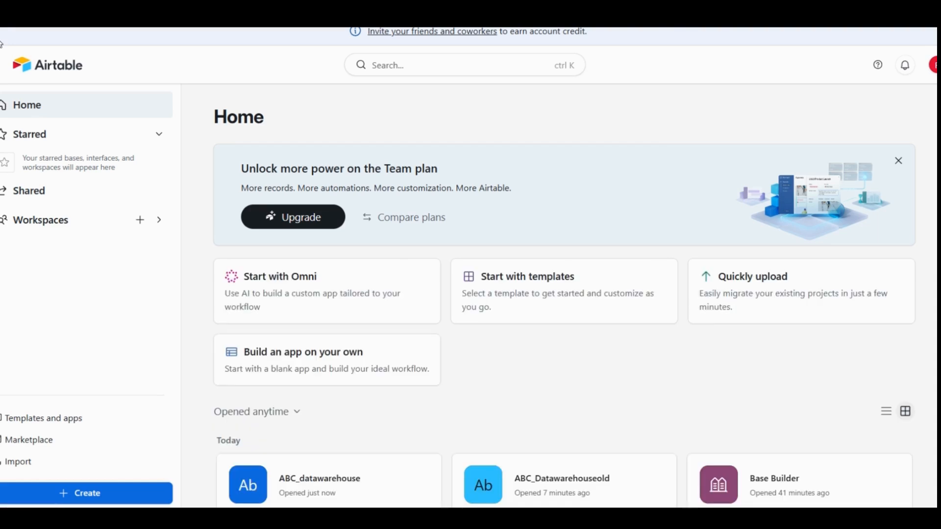
pyautogui.scroll(-3, 396, 269)
pyautogui.scroll(2, 390, 265)
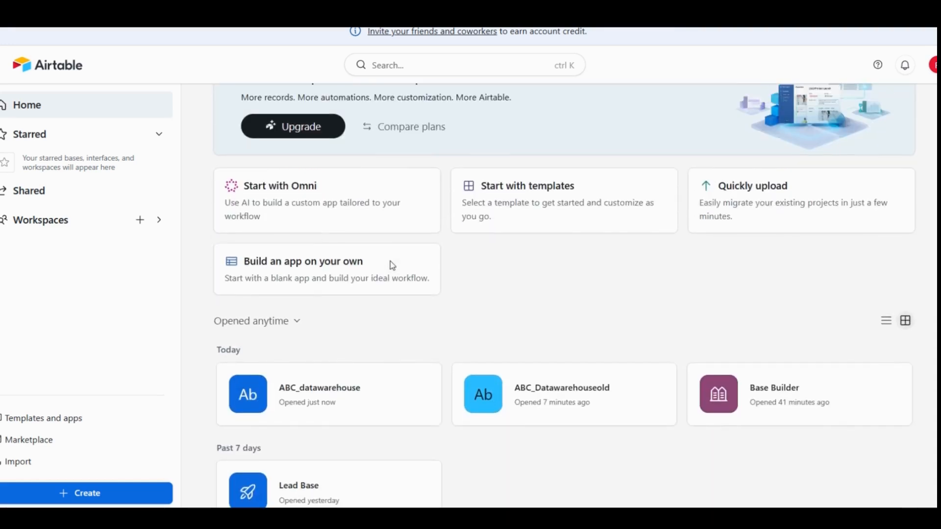
pyautogui.scroll(-2, 392, 265)
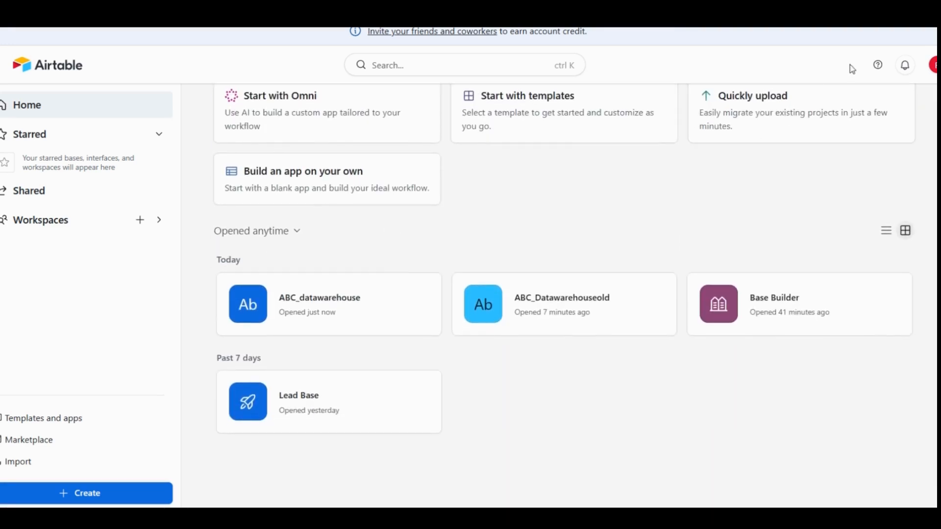
pyautogui.click(933, 67)
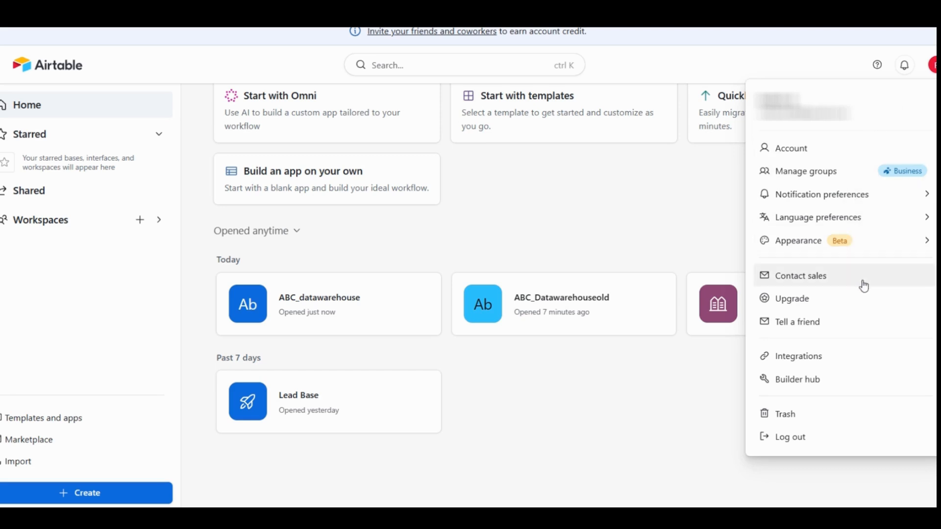
pyautogui.click(808, 386)
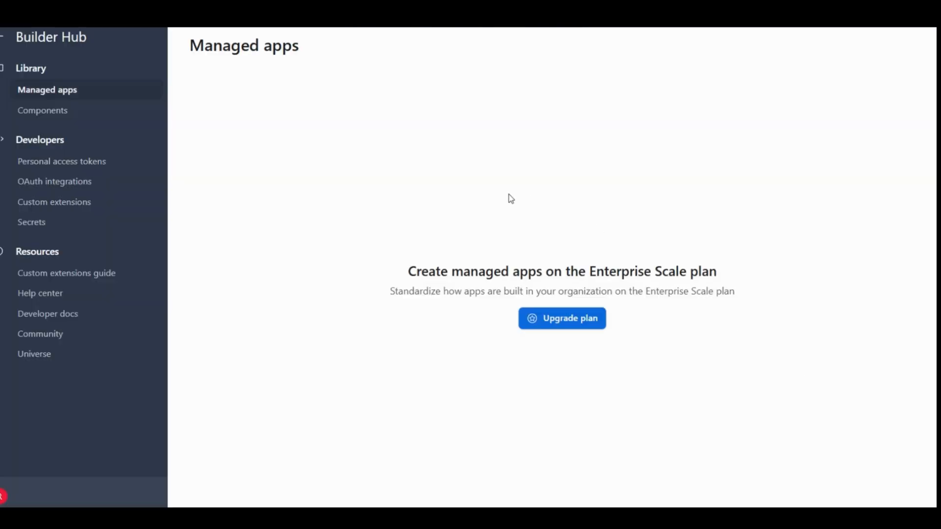
# - Start a new personal access token in the developer settings and name it "n8n credentials"
pyautogui.click(89, 170)
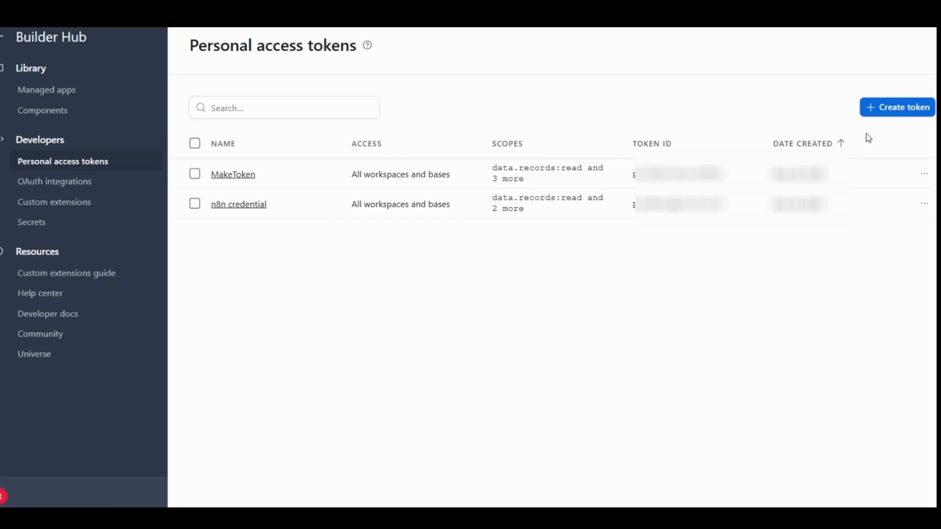
pyautogui.click(876, 116)
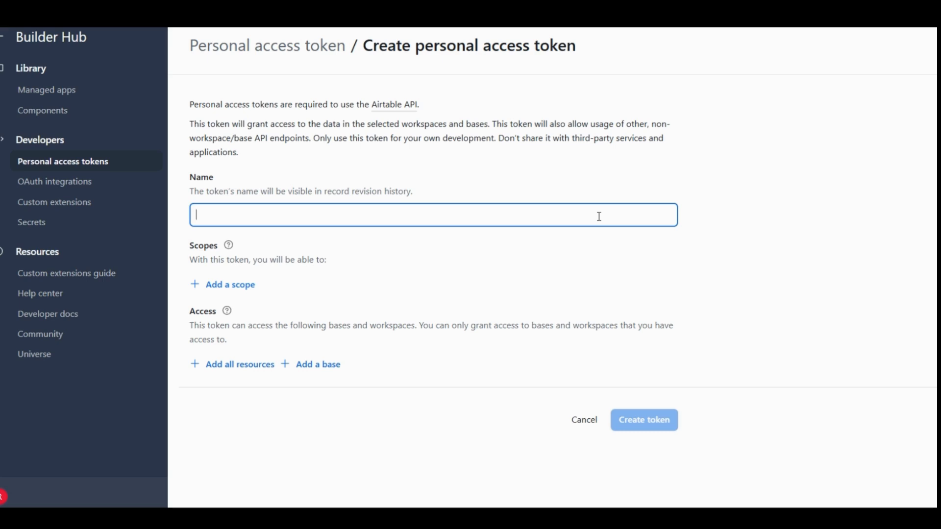
pyautogui.write('nbn')
pyautogui.press('BackSpace')
pyautogui.press('BackSpace')
pyautogui.write('8b')
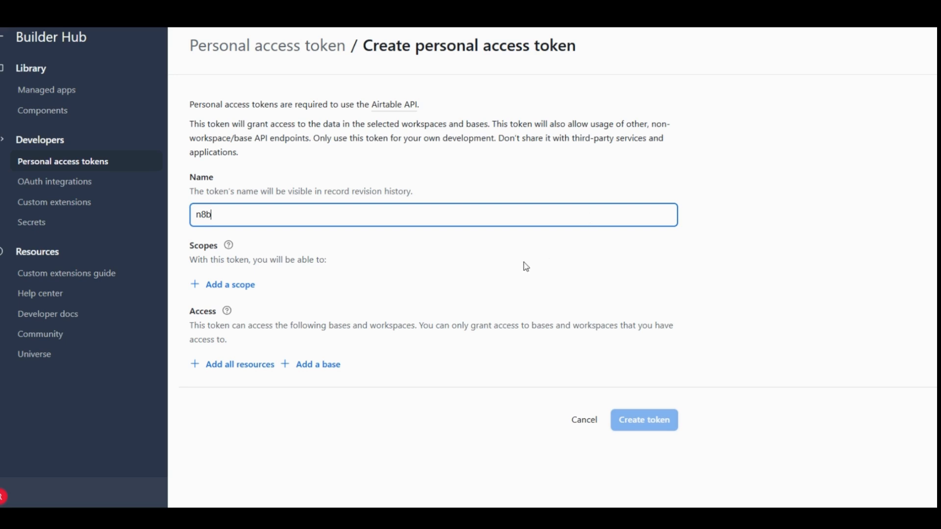
pyautogui.click(618, 519)
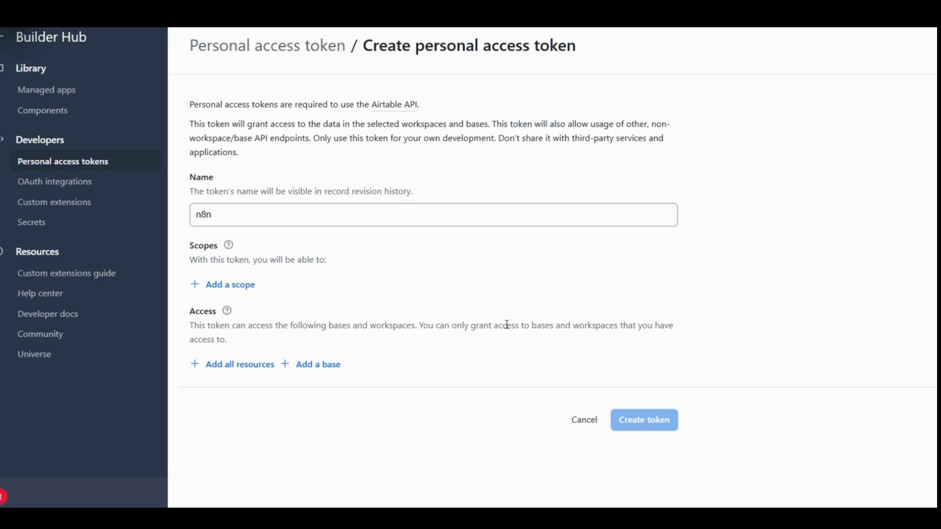
pyautogui.click(495, 219)
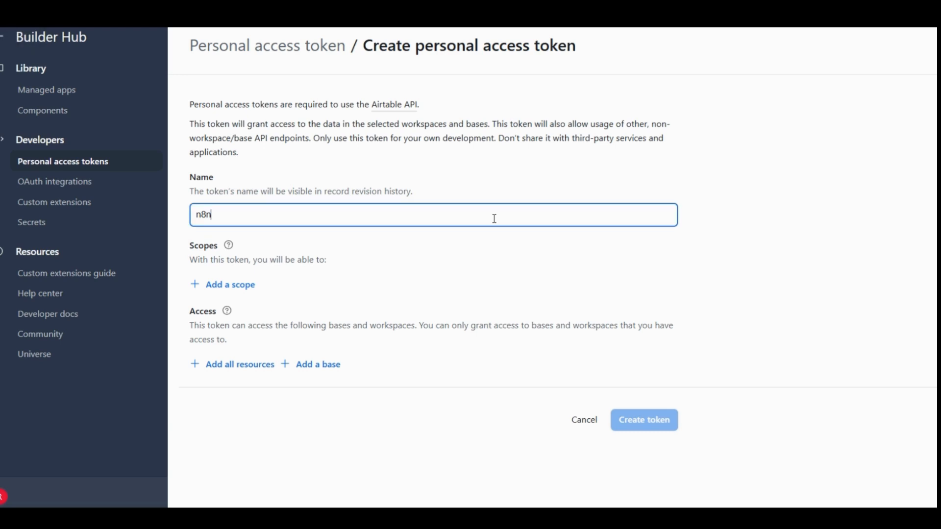
pyautogui.write('credntials')
pyautogui.moveTo(251, 215); pyautogui.dragTo(231, 214)
pyautogui.write('entials')
# - Add the scopes data.records:read, data.records:write and schema.bases:read to the token
pyautogui.click(230, 291)
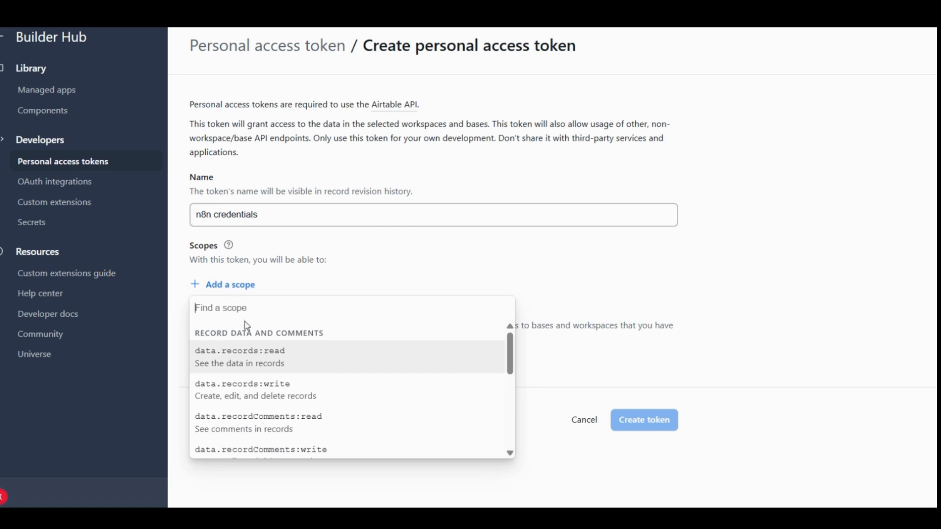
pyautogui.click(254, 357)
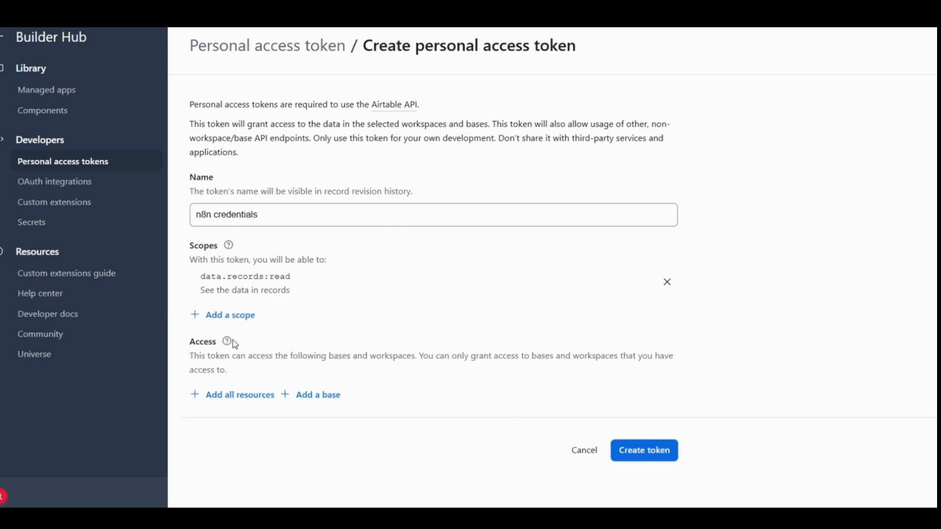
pyautogui.click(196, 316)
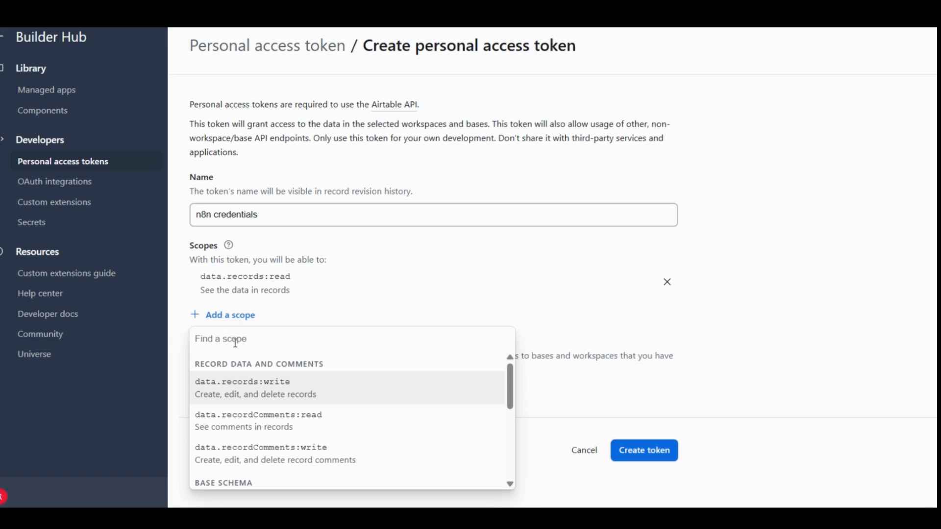
pyautogui.click(255, 390)
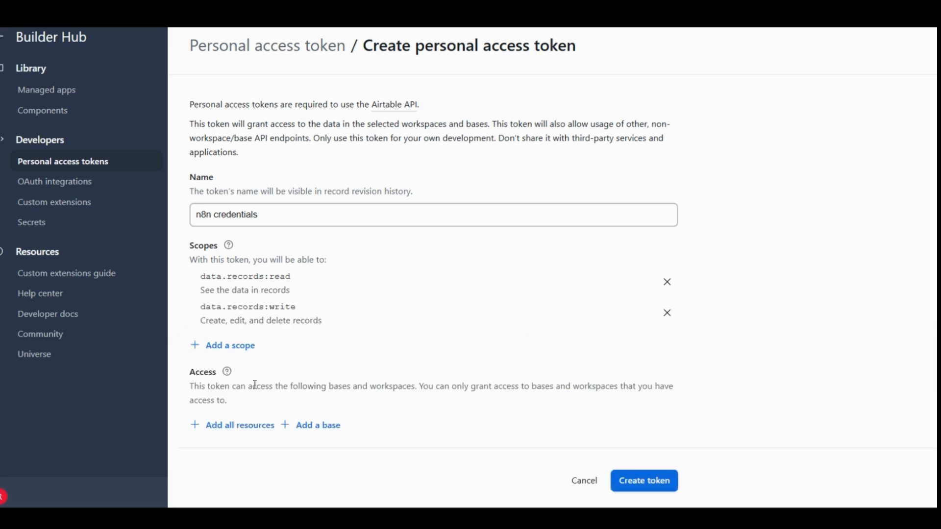
pyautogui.click(195, 346)
pyautogui.scroll(-1, 230, 333)
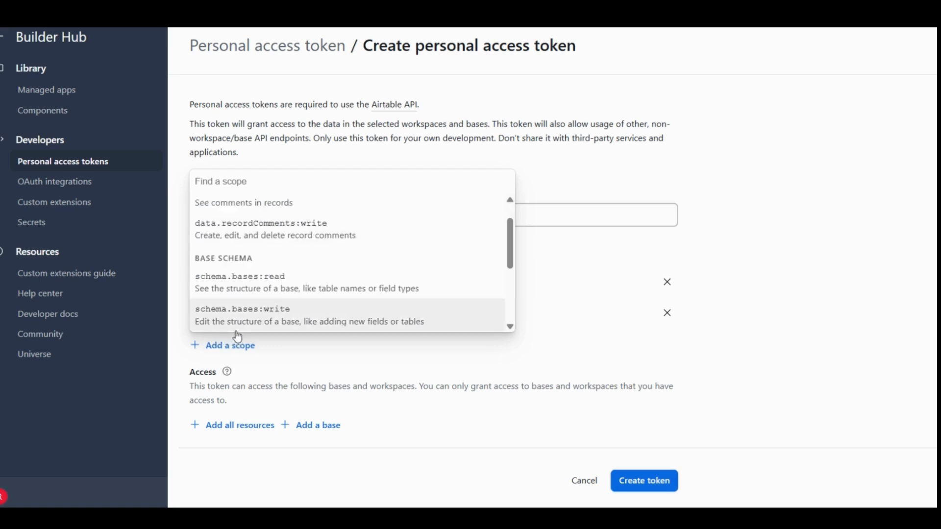
pyautogui.click(302, 294)
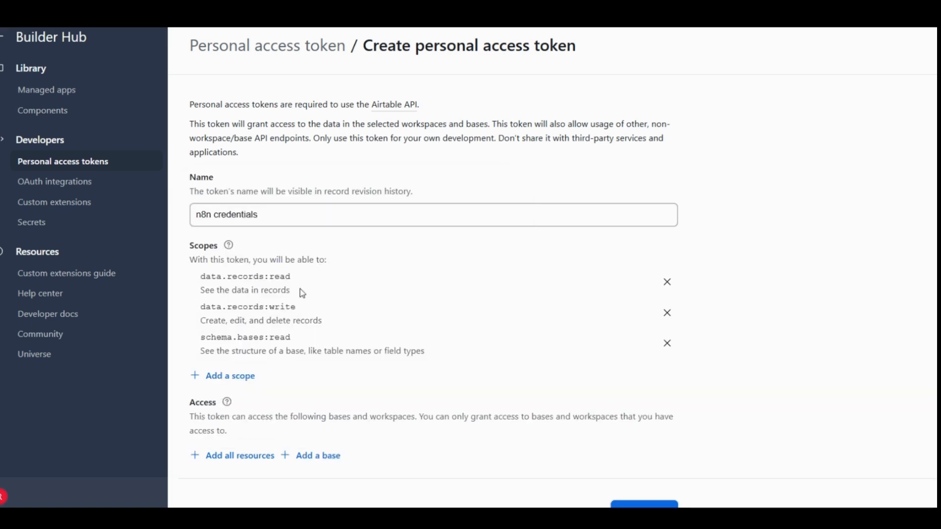
# - Limit the token's access to the ABC_datawarehouse base instead of all resources
pyautogui.scroll(-1, 466, 349)
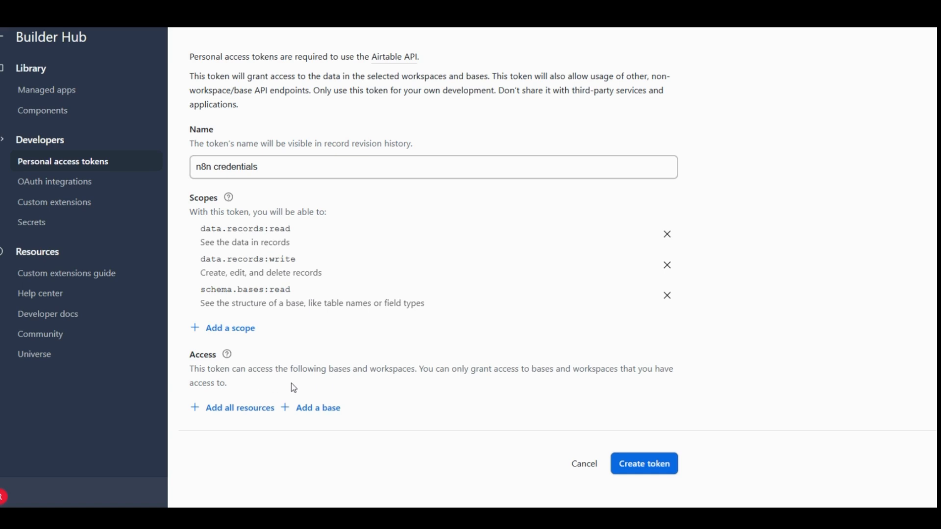
pyautogui.click(266, 409)
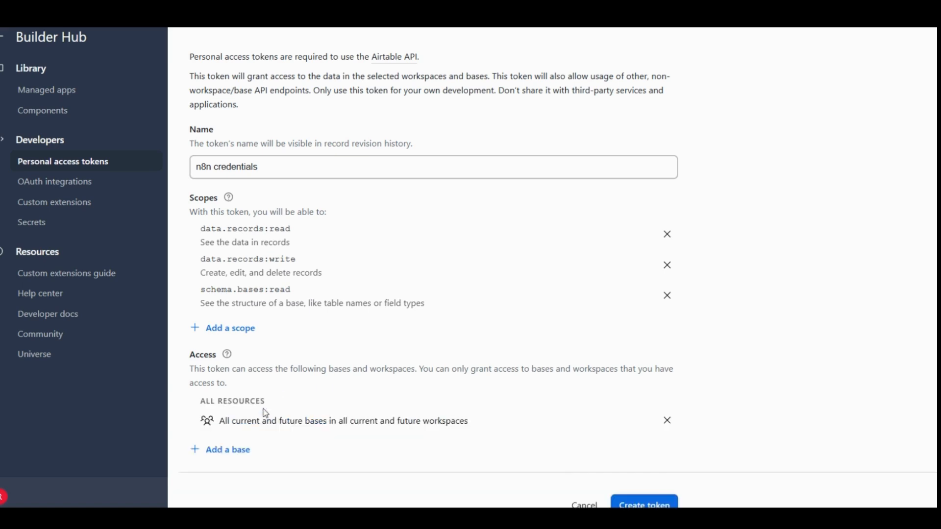
pyautogui.click(668, 421)
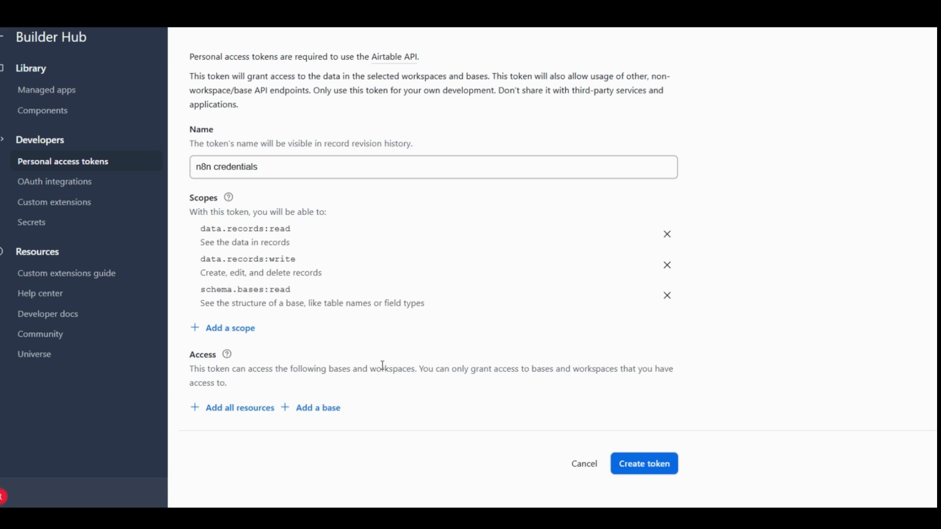
pyautogui.click(335, 416)
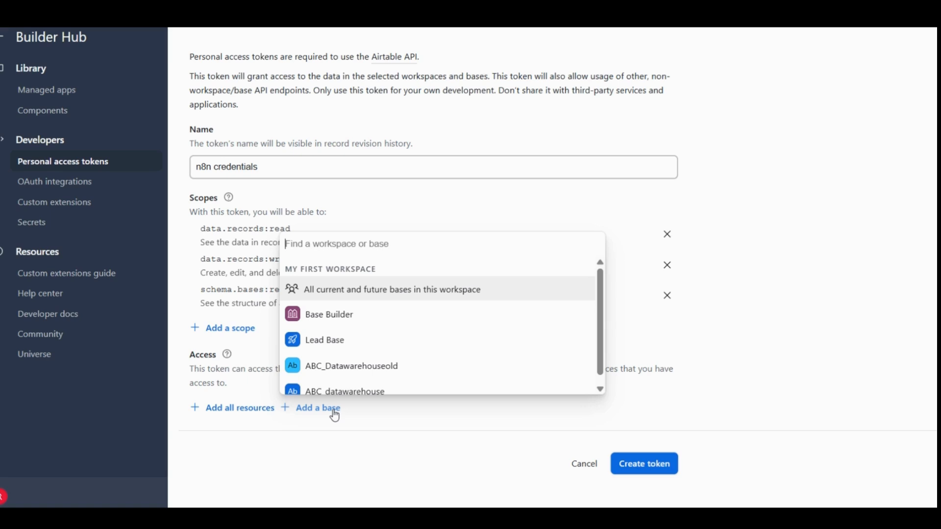
pyautogui.scroll(-2, 455, 363)
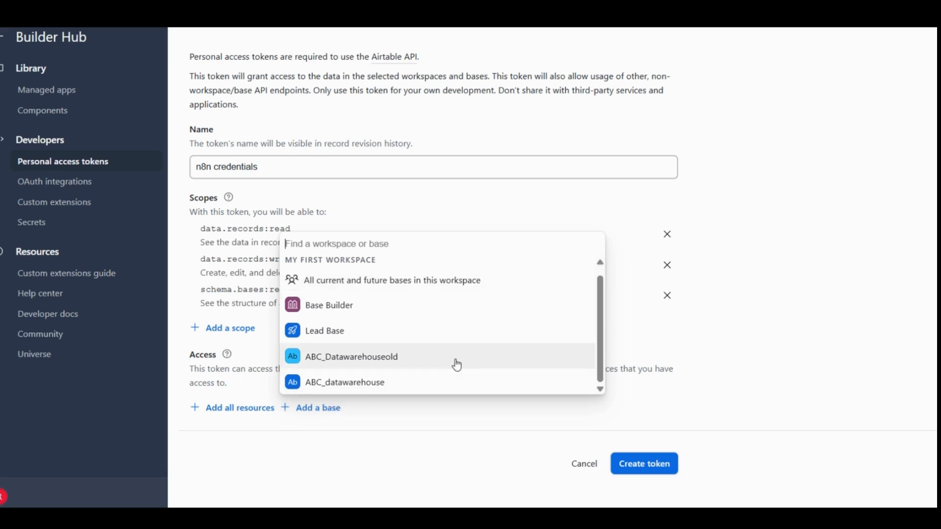
pyautogui.click(373, 388)
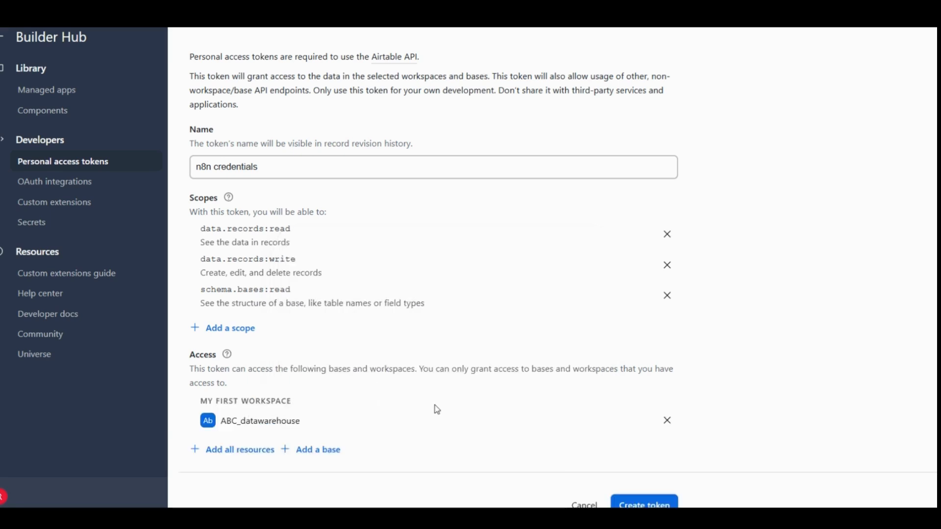
# - Create the token, copy it to the clipboard and close its confirmation dialog
pyautogui.scroll(-1, 438, 409)
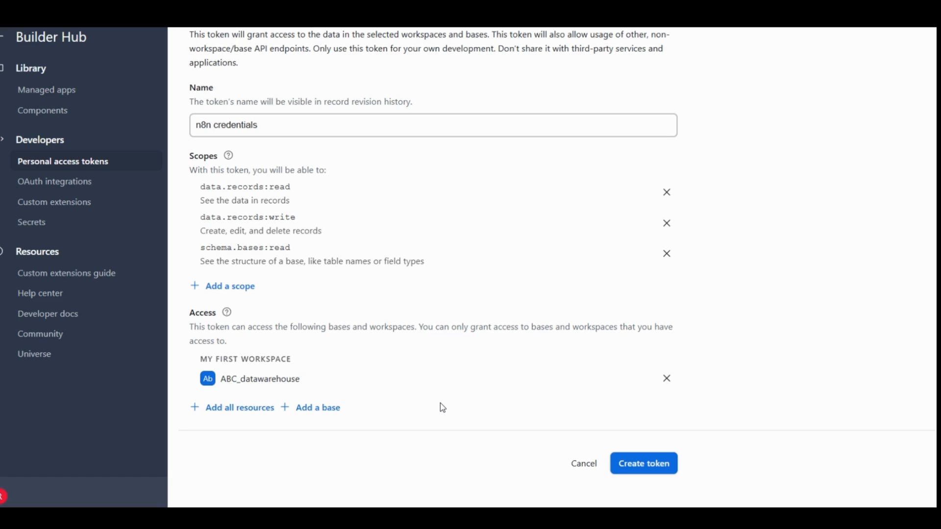
pyautogui.click(638, 470)
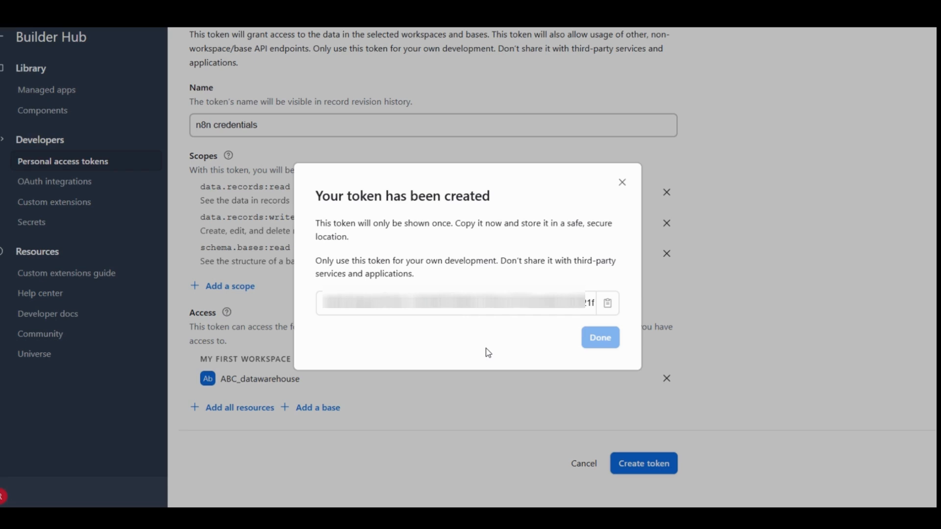
pyautogui.click(609, 306)
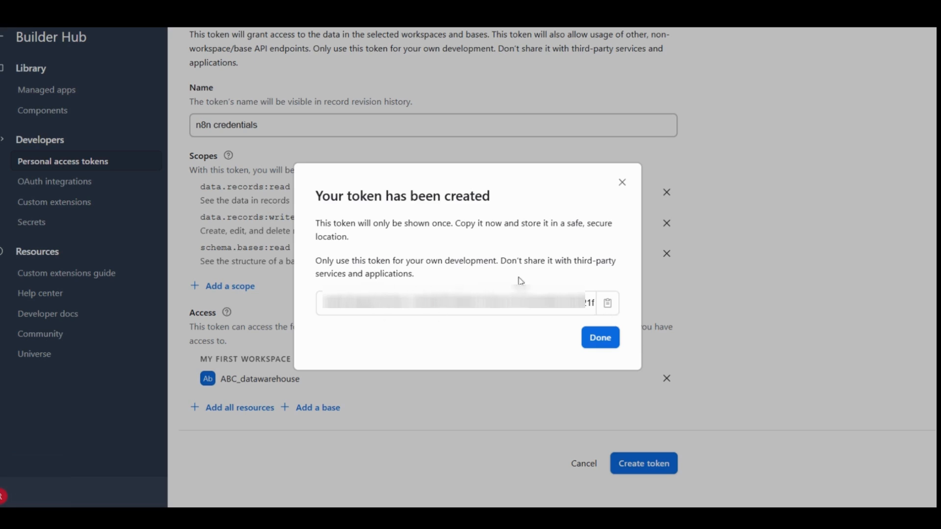
pyautogui.click(591, 346)
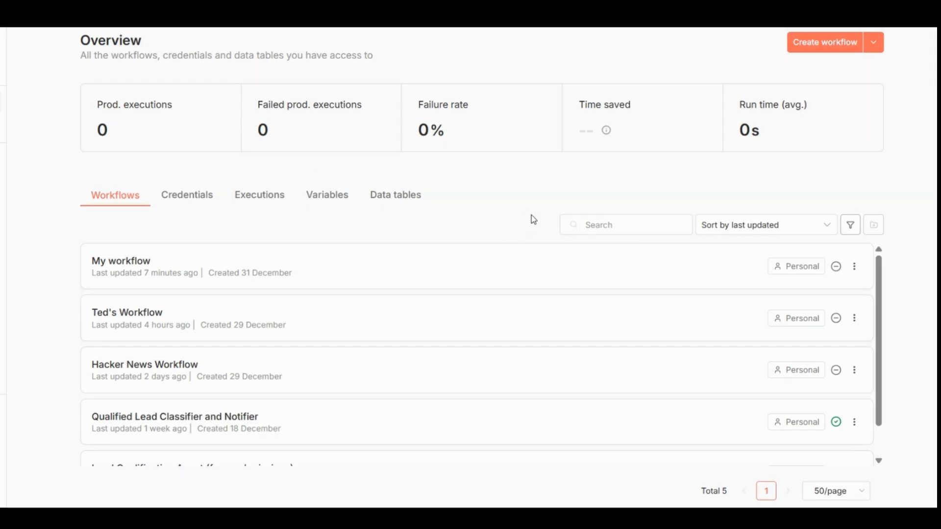
# - Switch to n8n and start a new credential of the type Airtable Personal Access Token API
pyautogui.click(207, 202)
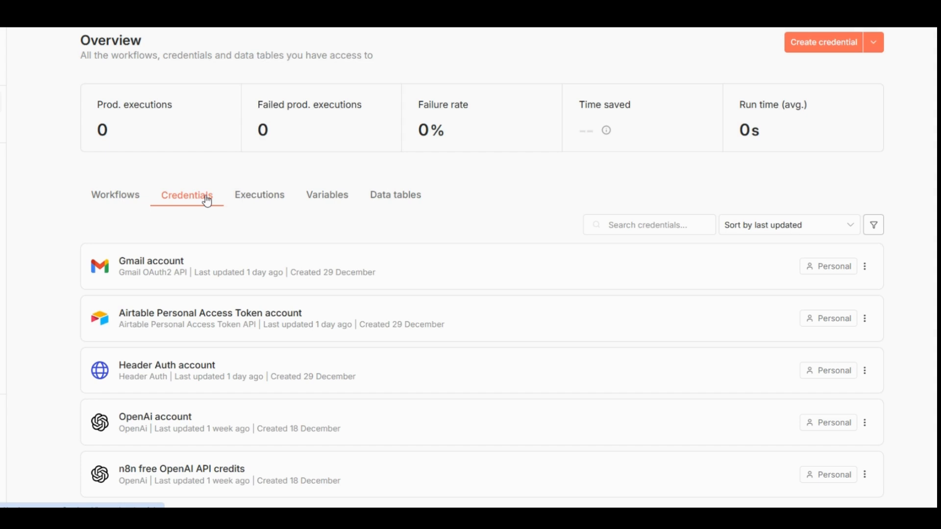
pyautogui.click(843, 43)
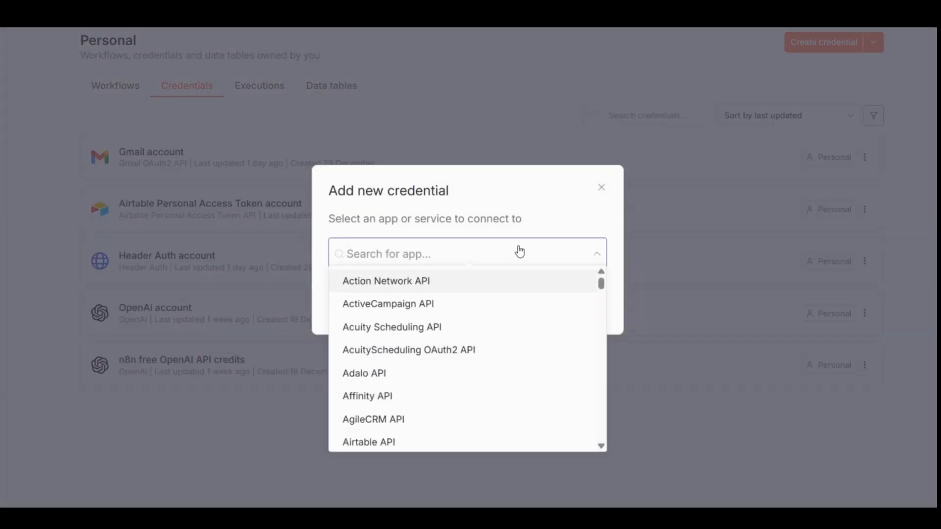
pyautogui.write('air')
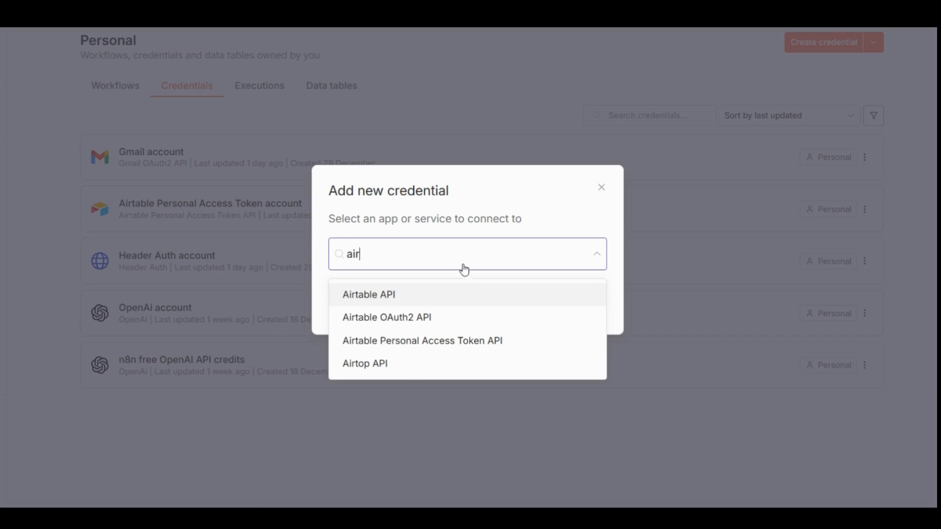
pyautogui.click(419, 343)
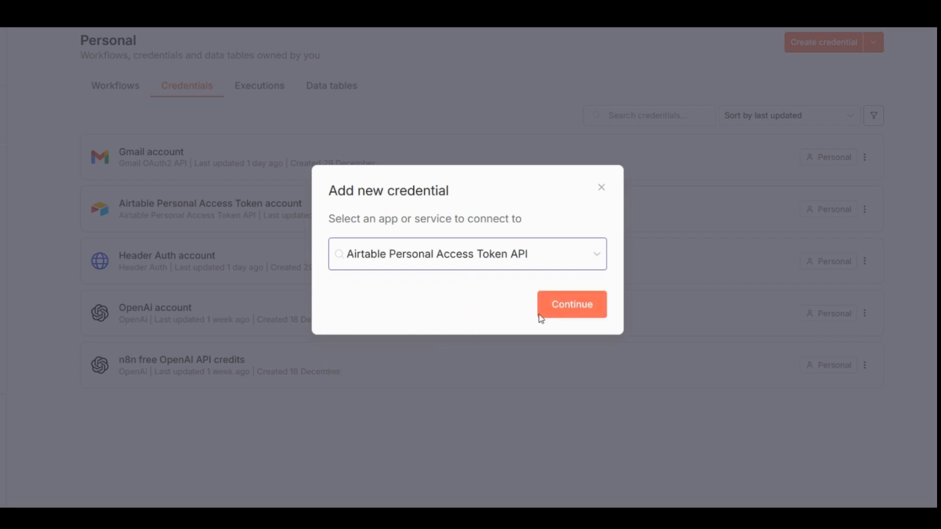
pyautogui.click(558, 312)
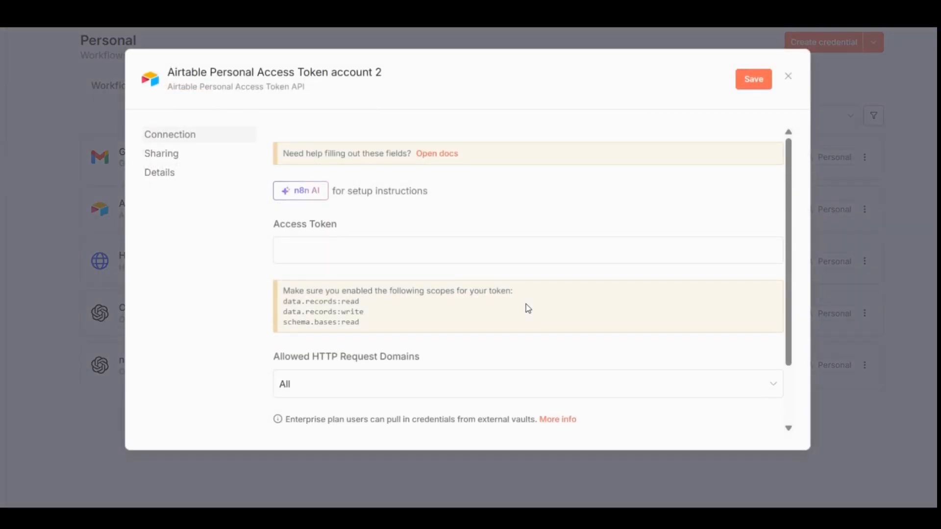
# - Paste the copied Airtable access token into the credential's Access Token field, save the credential and close it
pyautogui.click(469, 250)
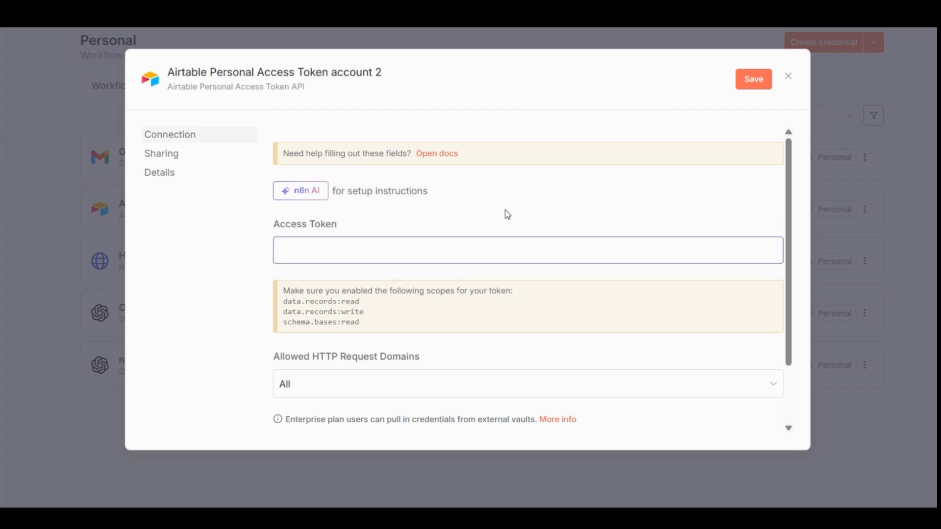
pyautogui.hotkey('ctrl', 'v')
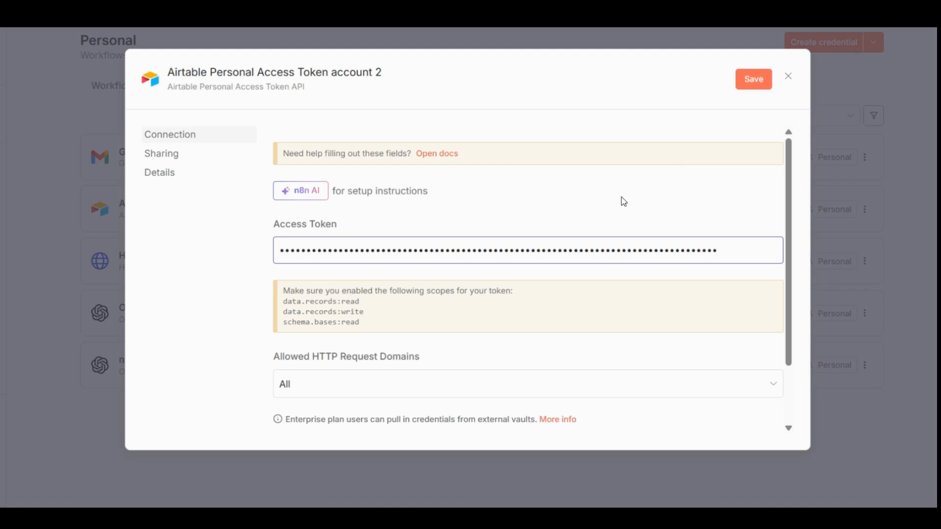
pyautogui.click(753, 81)
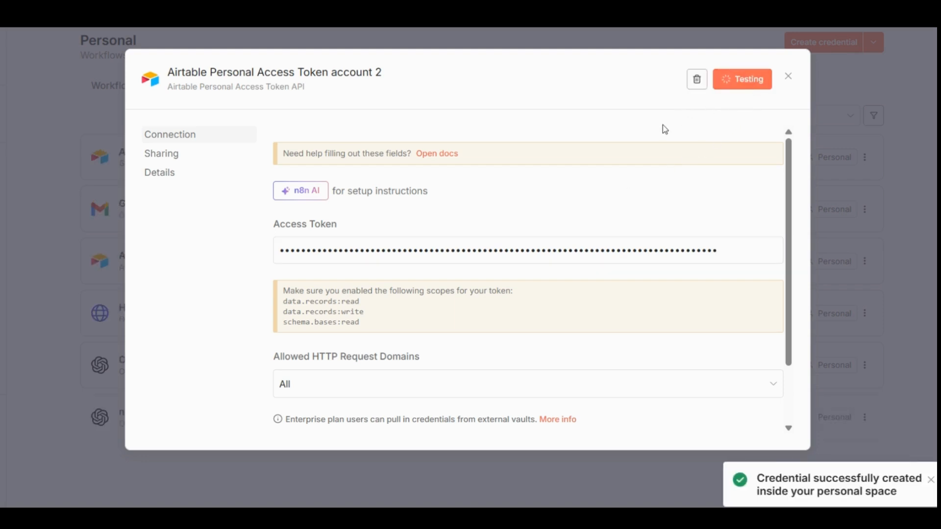
pyautogui.click(788, 77)
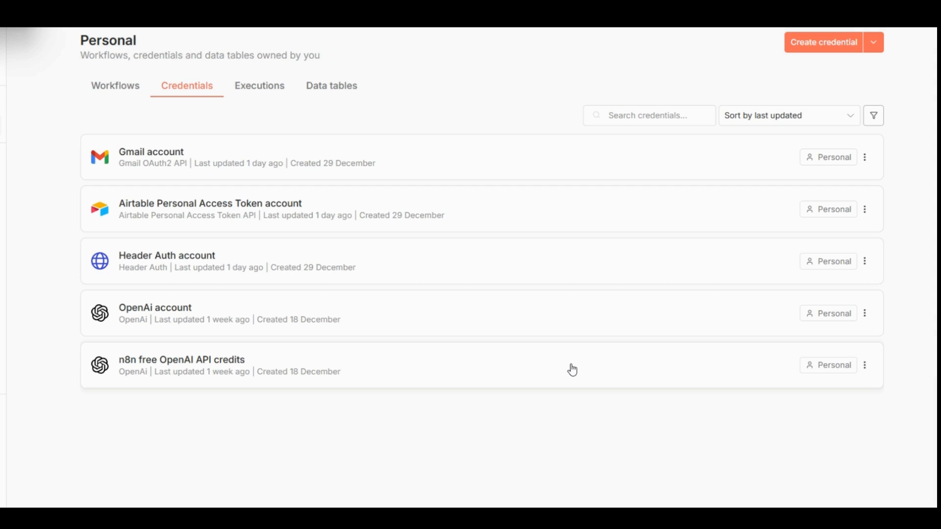
# - Open the workflow My workflow and add an Airtable Create a record node after the HTTP Request node
pyautogui.click(132, 93)
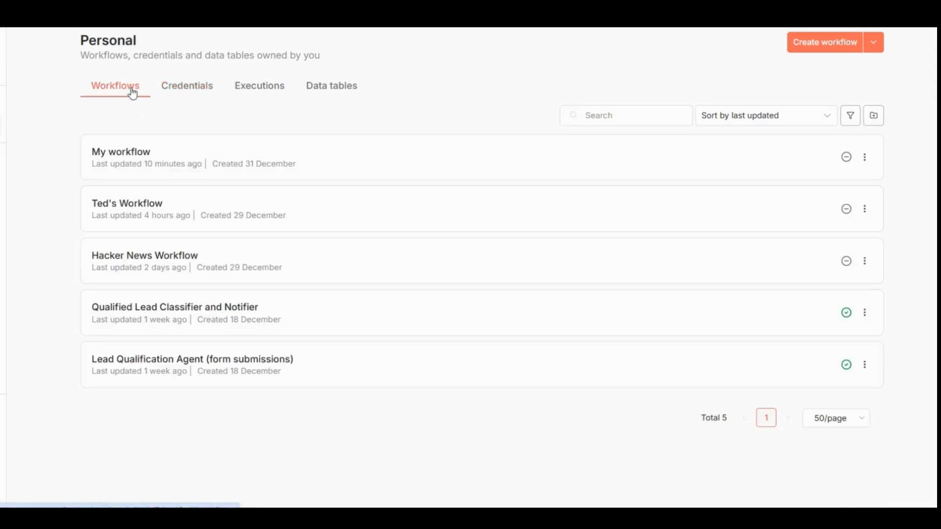
pyautogui.click(128, 156)
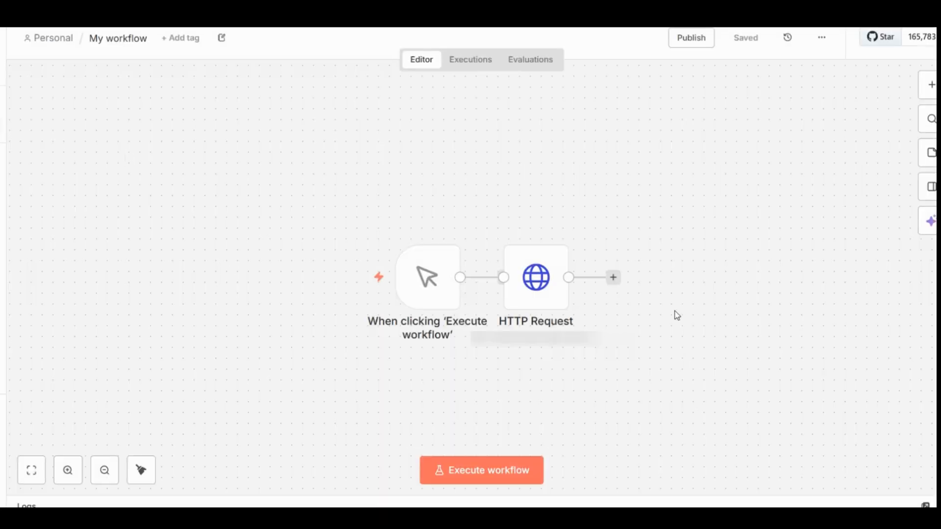
pyautogui.click(615, 278)
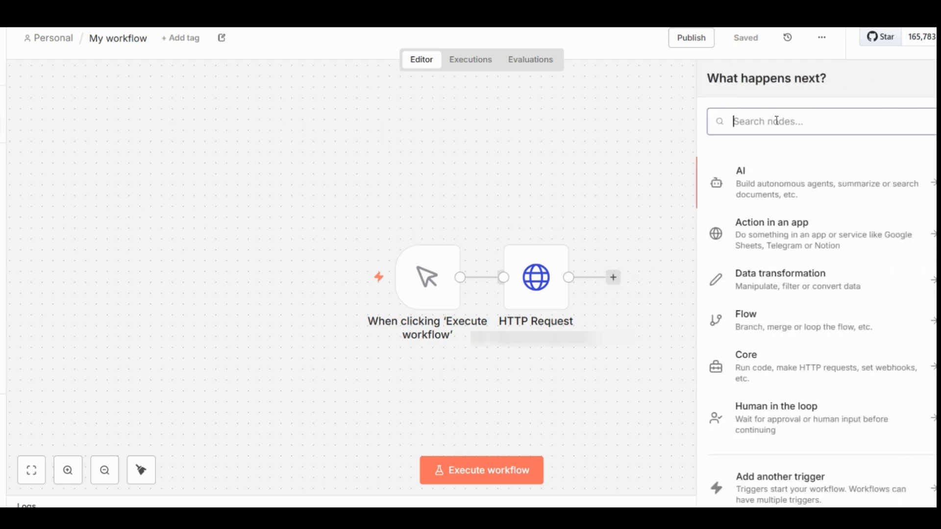
pyautogui.write('a')
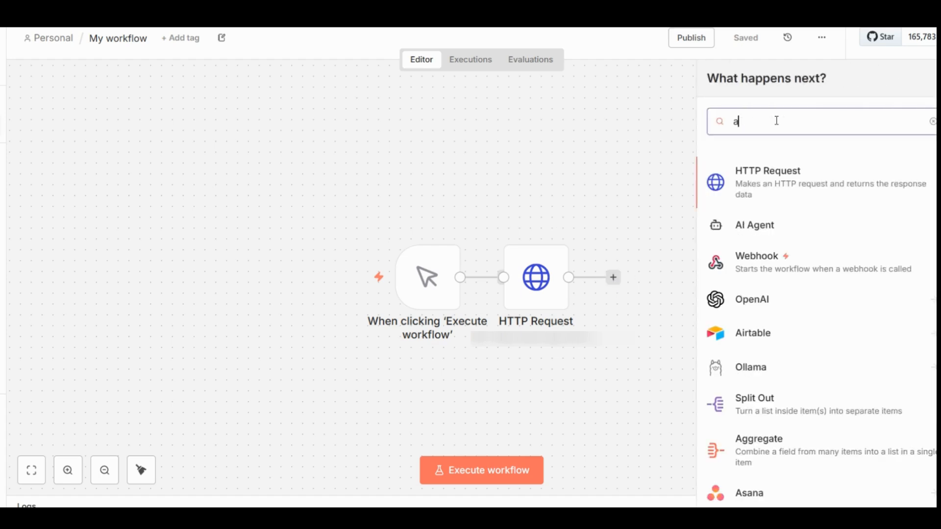
pyautogui.write('ir')
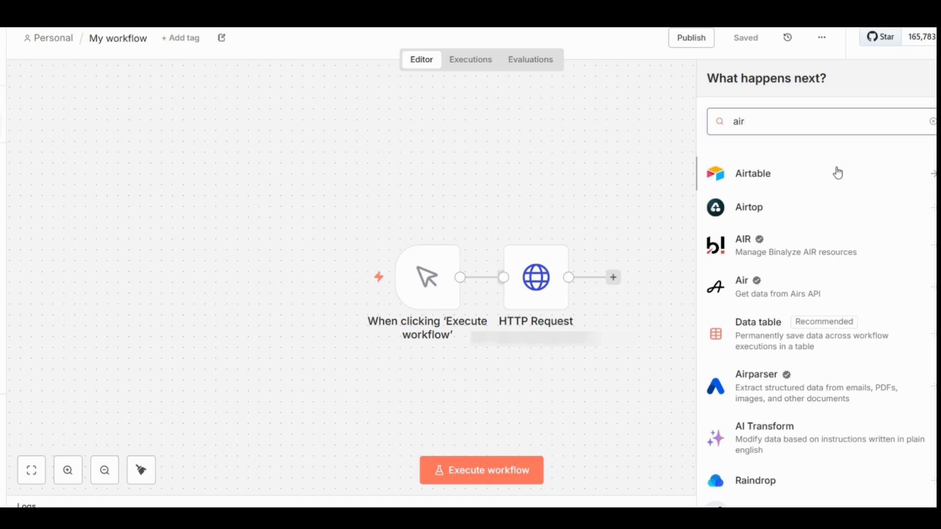
pyautogui.click(933, 175)
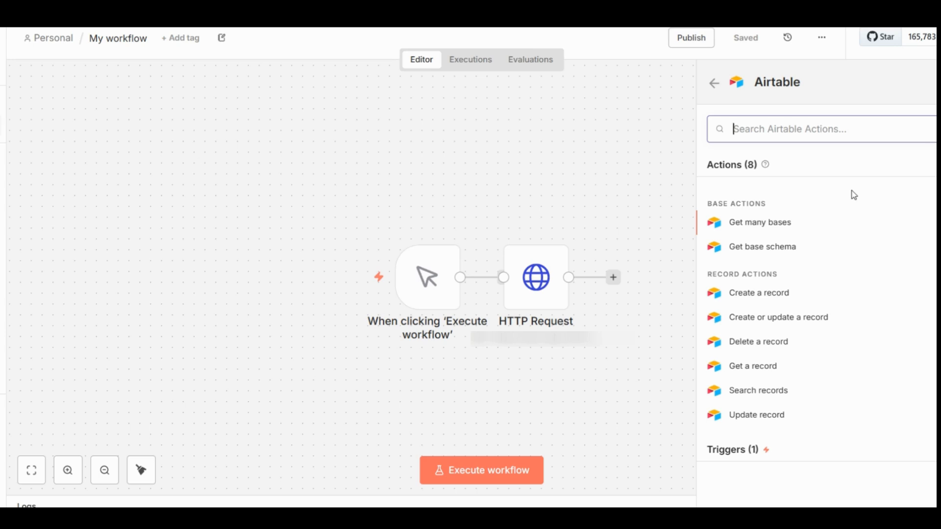
pyautogui.click(773, 295)
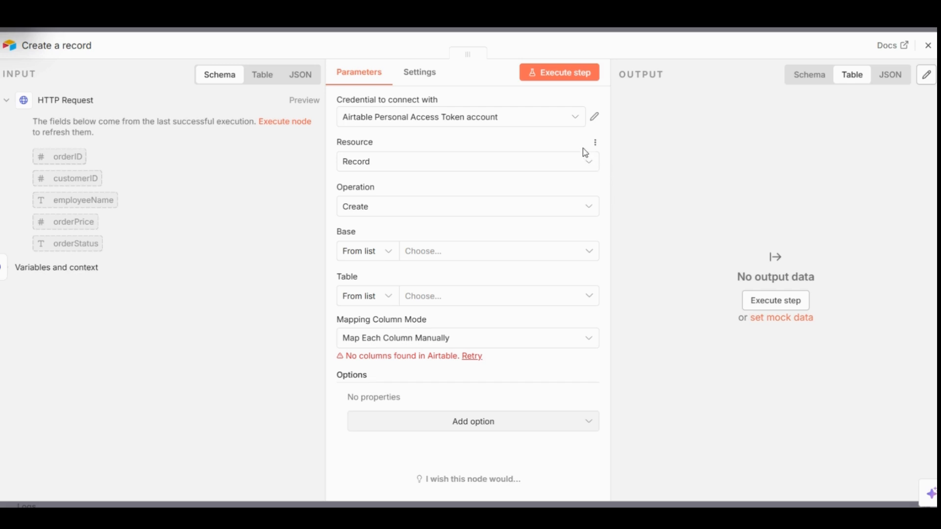
# - Select the Airtable Personal Access Token account credential, the ABC_datawarehouse base and the Orders table for the Create a record node
pyautogui.click(575, 122)
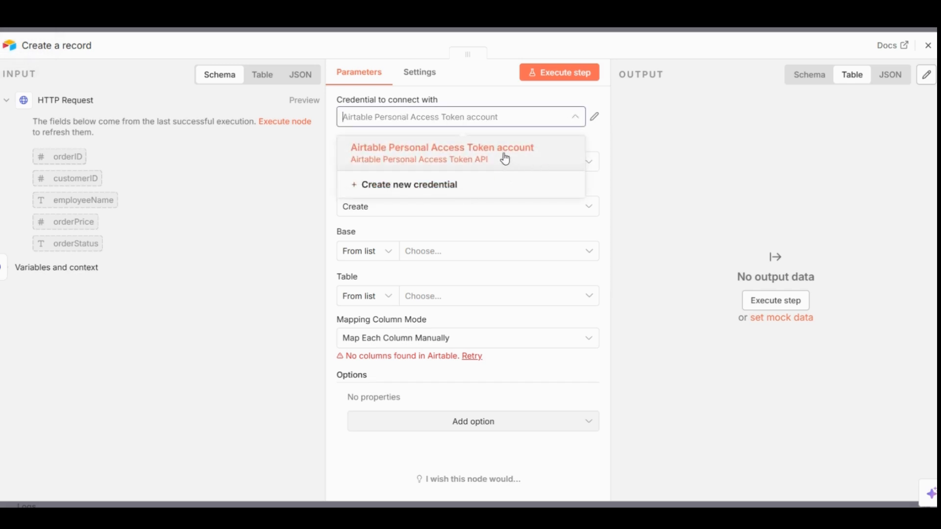
pyautogui.click(437, 154)
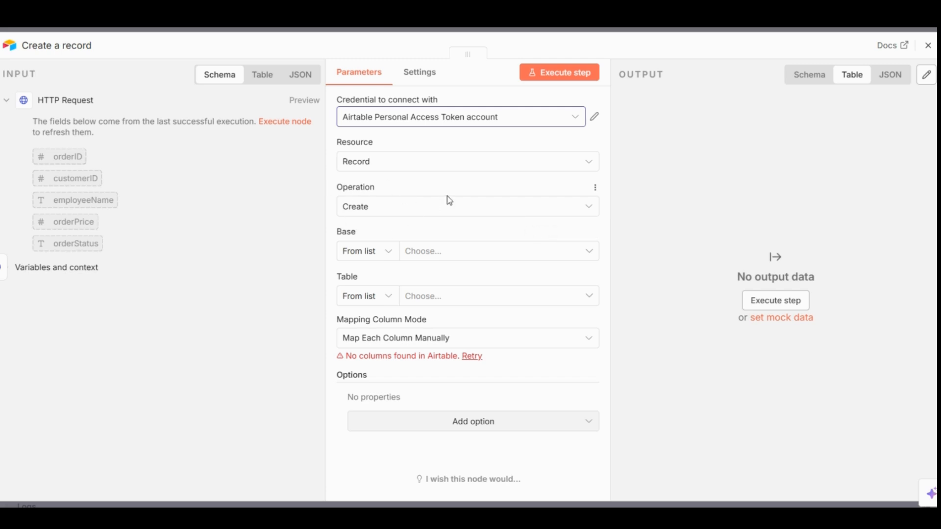
pyautogui.click(591, 256)
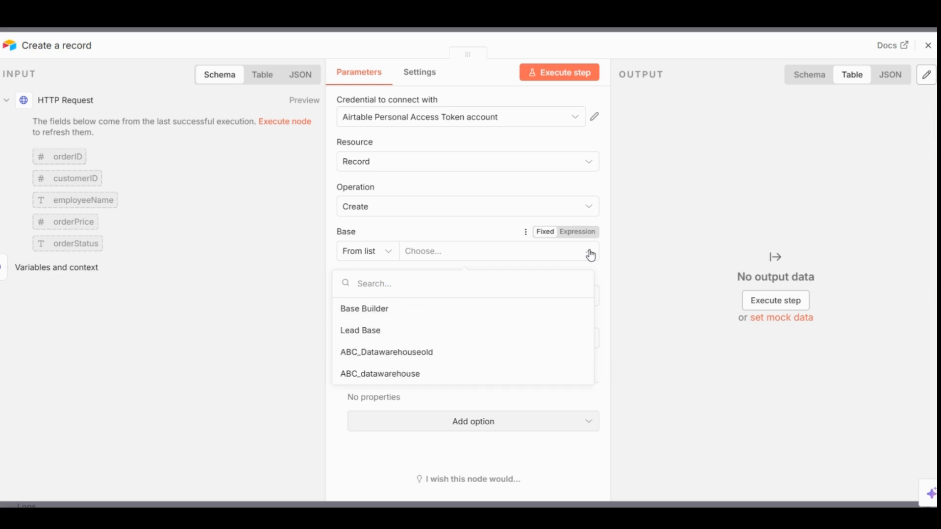
pyautogui.click(390, 375)
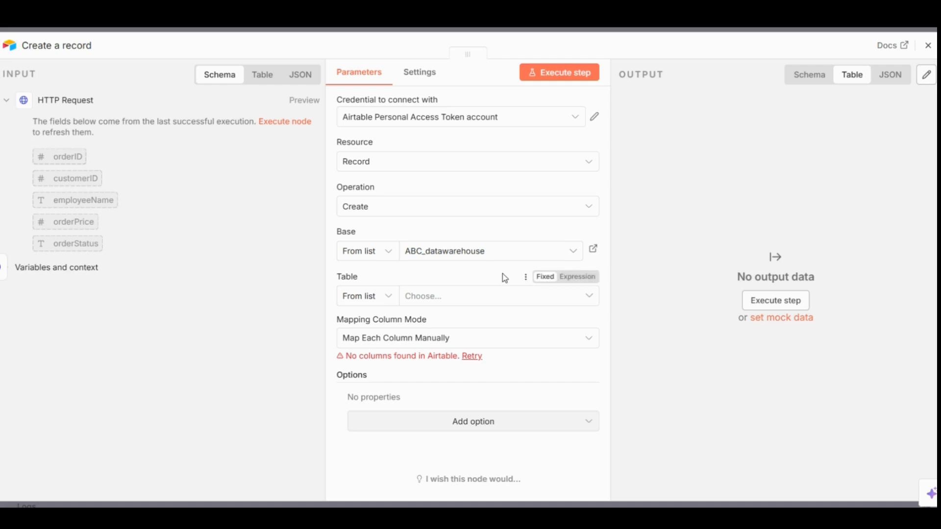
pyautogui.click(591, 299)
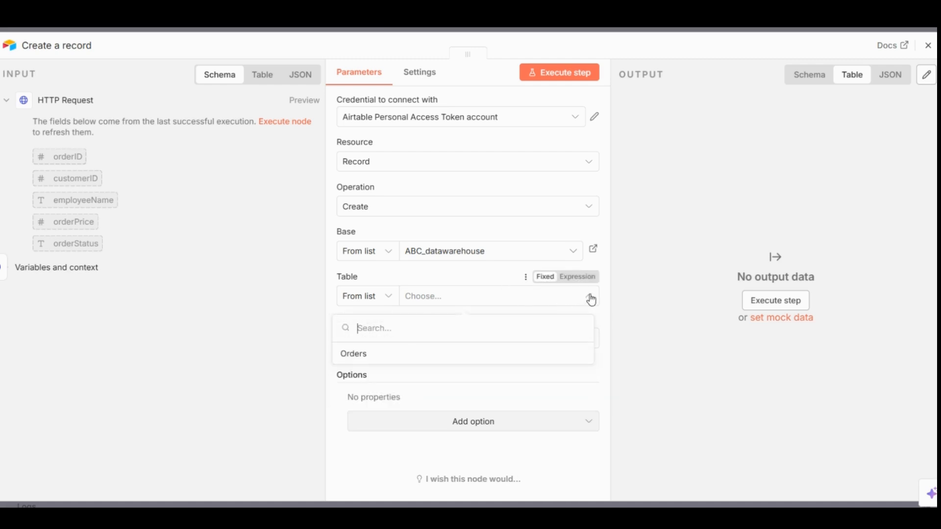
pyautogui.click(358, 357)
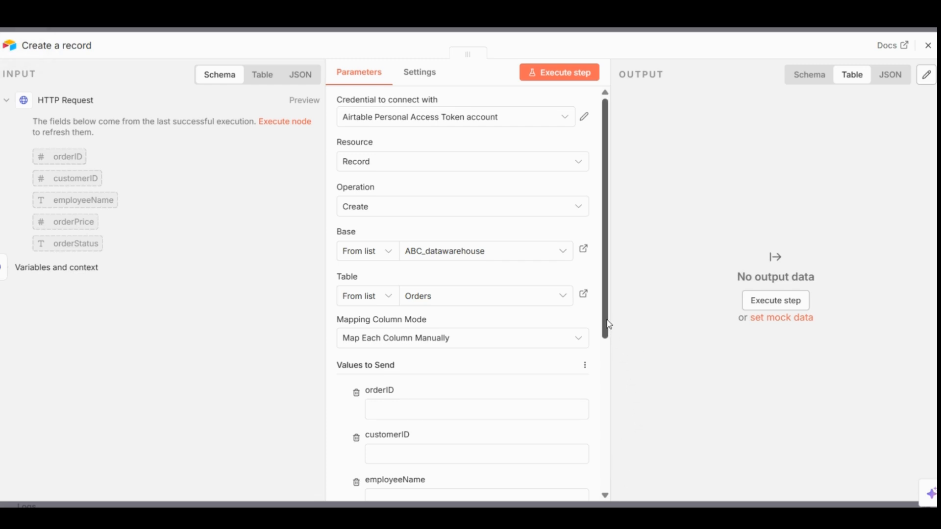
# - Set the Create a record node's mapping column mode to Map Automatically
pyautogui.moveTo(608, 330); pyautogui.dragTo(608, 410)
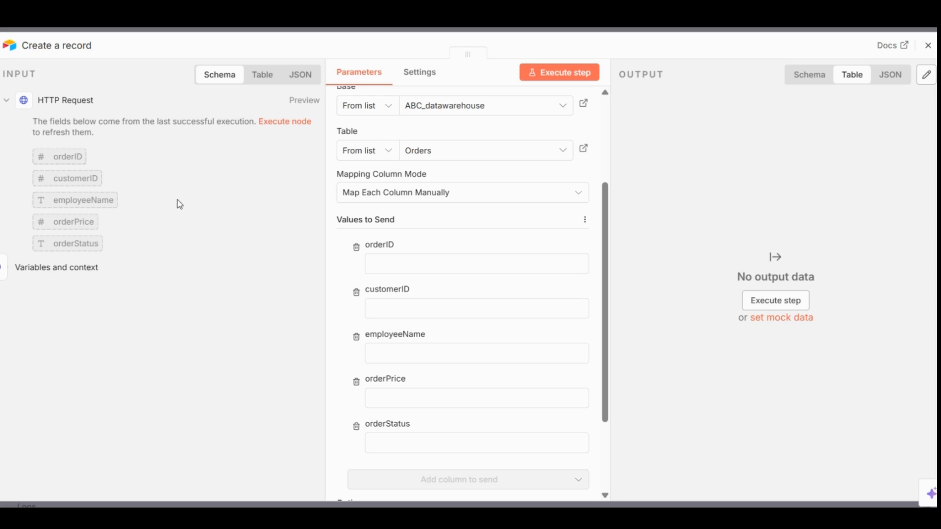
pyautogui.click(580, 197)
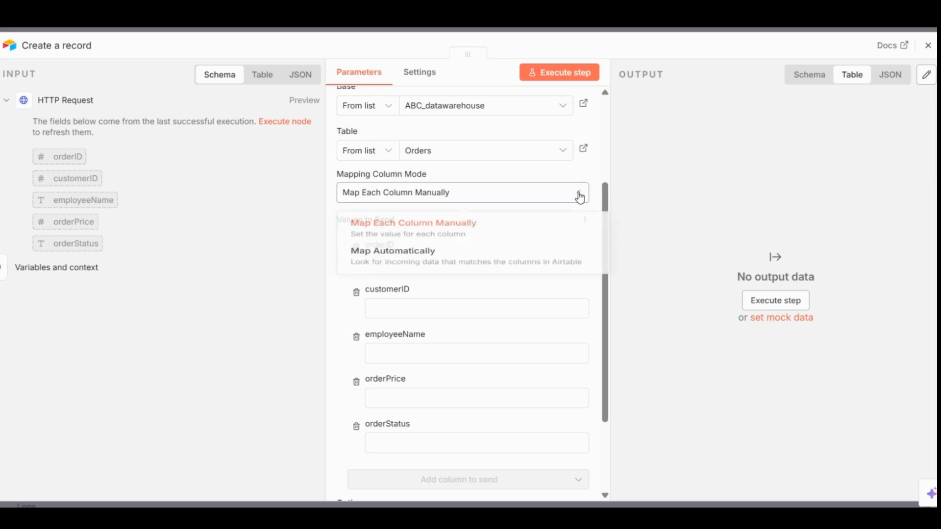
pyautogui.click(432, 265)
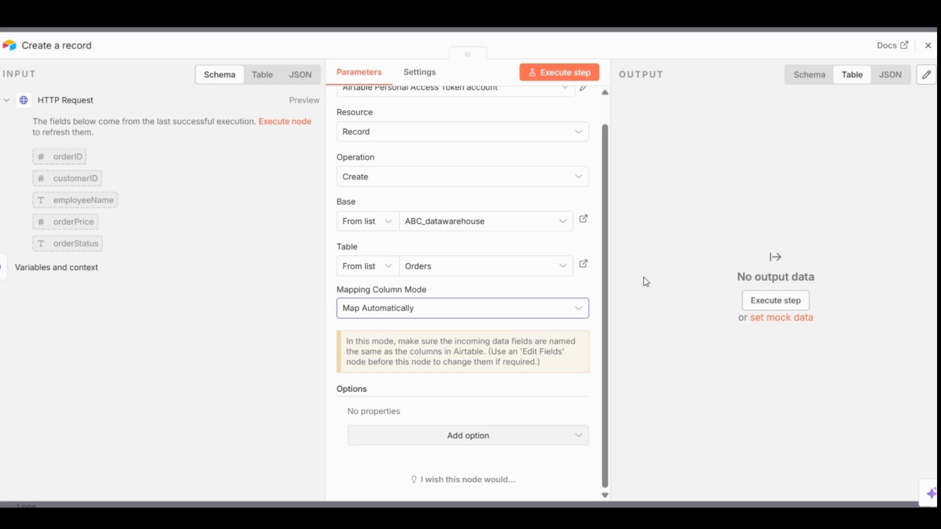
pyautogui.click(597, 518)
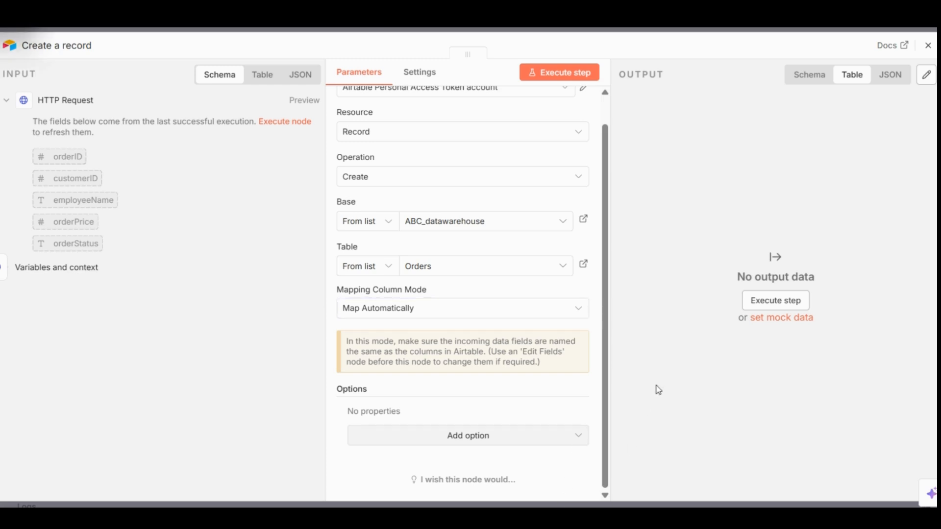
# - Execute the Create a record node, return to the canvas and save the workflow
pyautogui.click(576, 79)
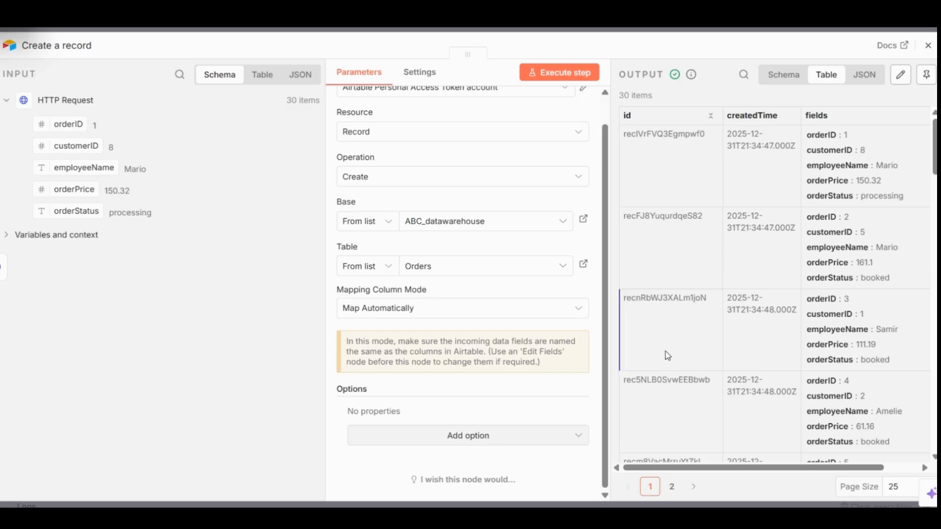
pyautogui.click(921, 72)
pyautogui.click(928, 45)
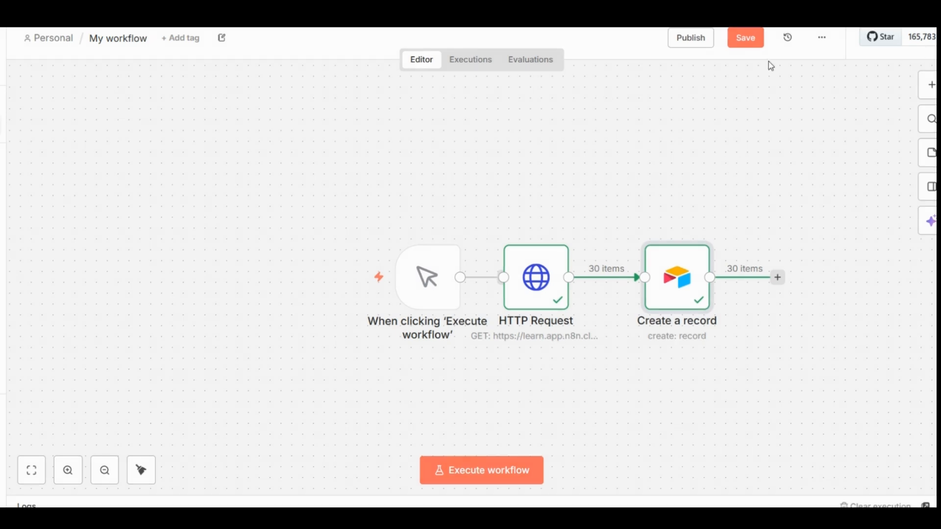
pyautogui.click(748, 38)
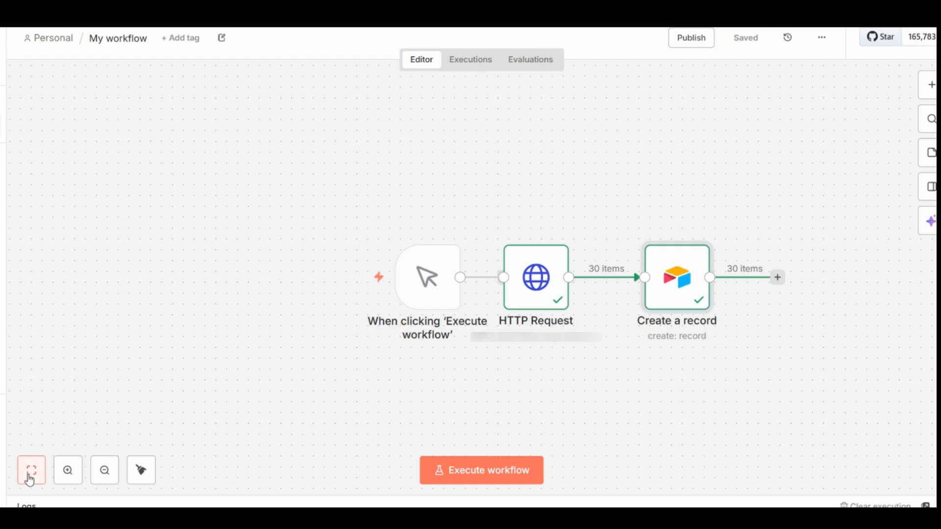
# - Insert an If node on the connection between the HTTP Request and Create a record nodes
pyautogui.click(20, 476)
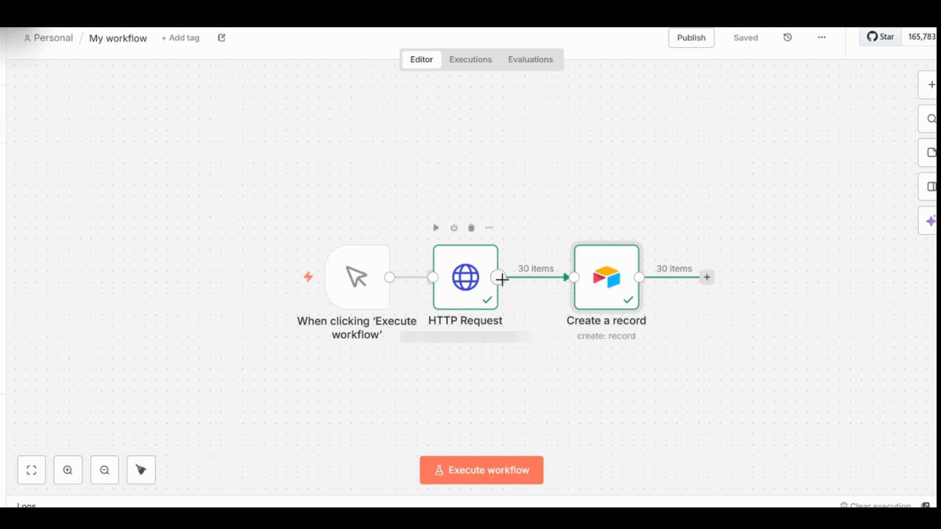
pyautogui.moveTo(514, 287)
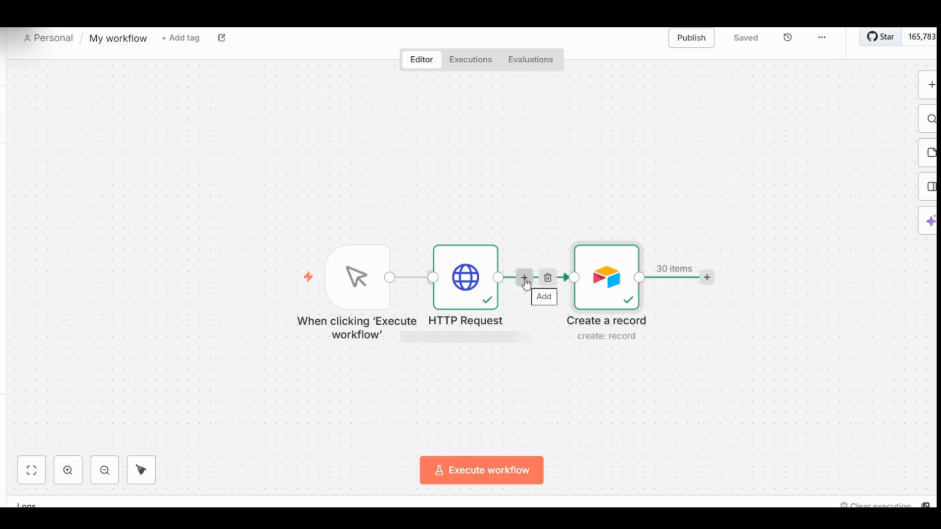
pyautogui.click(526, 280)
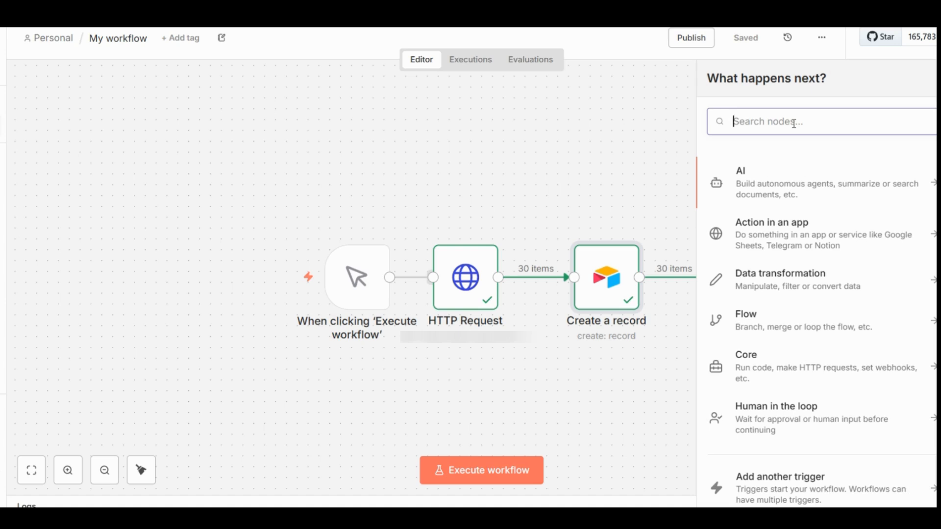
pyautogui.write('i')
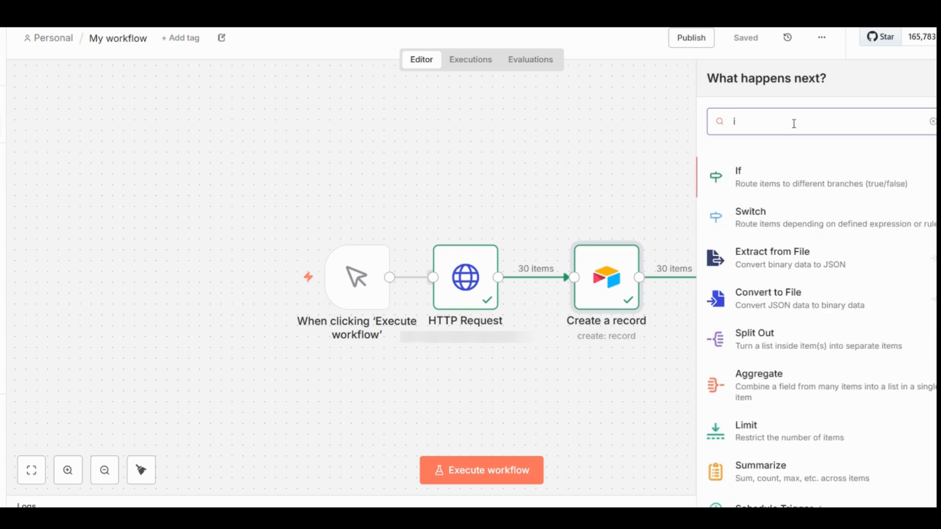
pyautogui.click(742, 178)
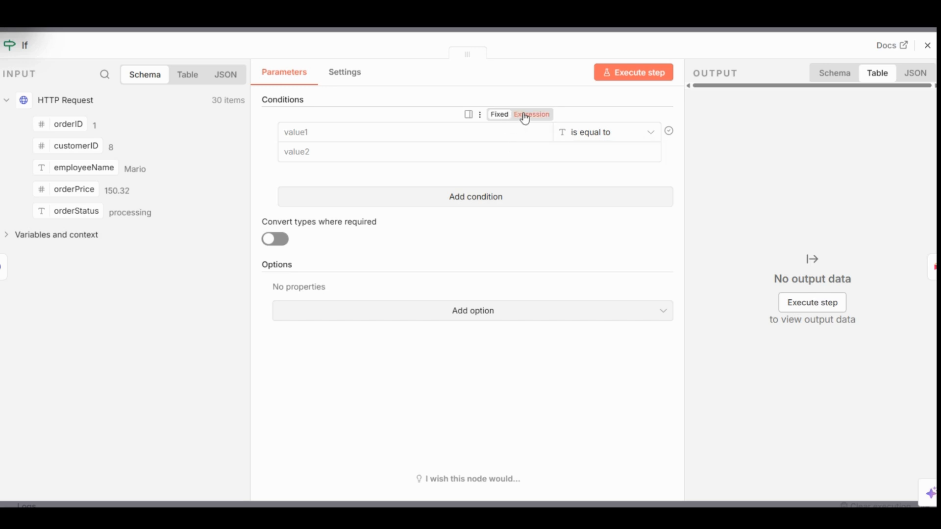
# - Make the If condition's first value an expression that uses the orderStatus input field
pyautogui.click(526, 118)
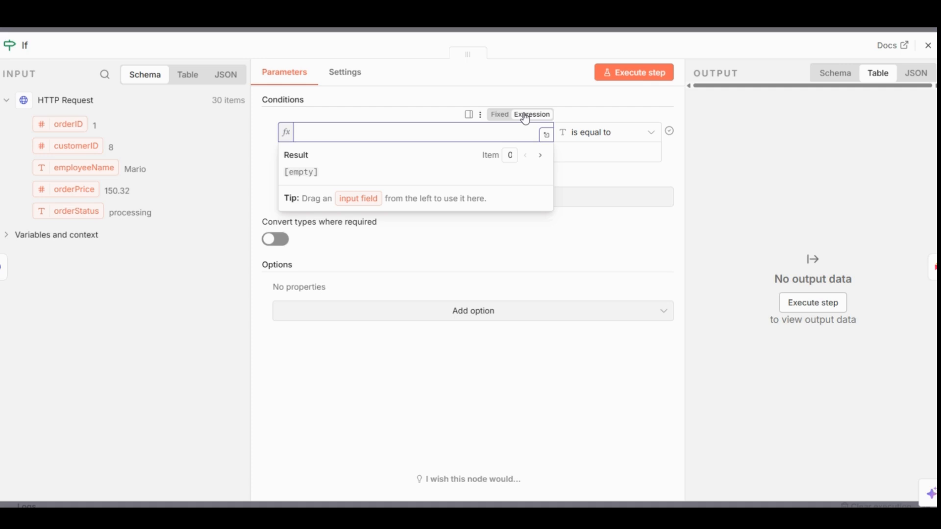
pyautogui.click(430, 95)
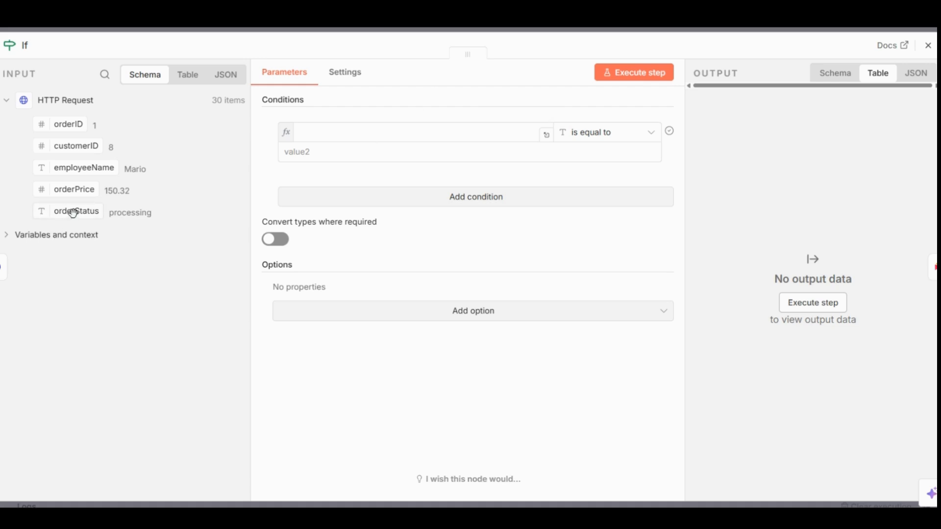
pyautogui.moveTo(72, 212); pyautogui.dragTo(368, 132)
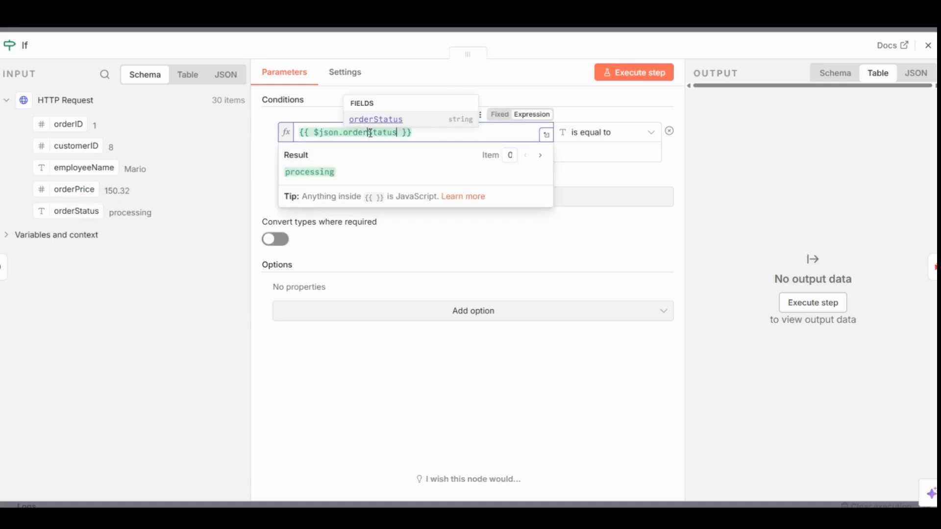
pyautogui.click(444, 133)
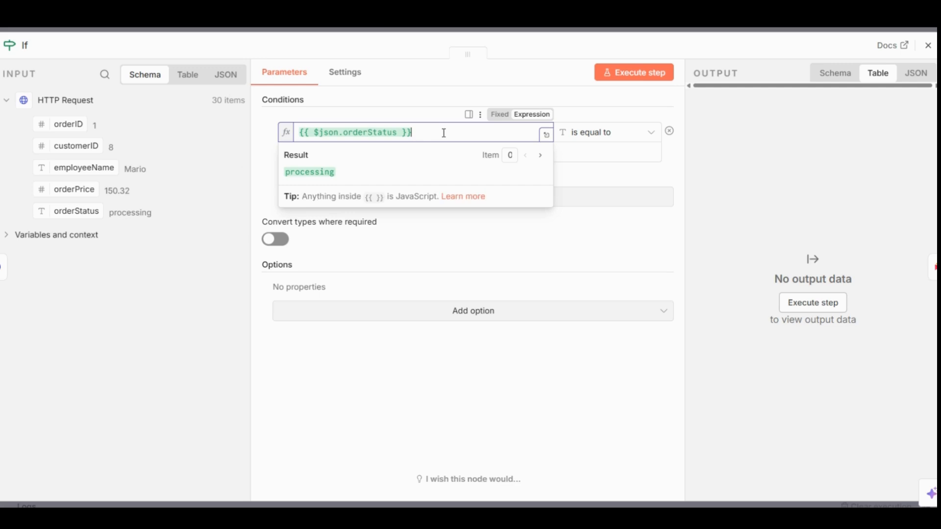
pyautogui.click(677, 166)
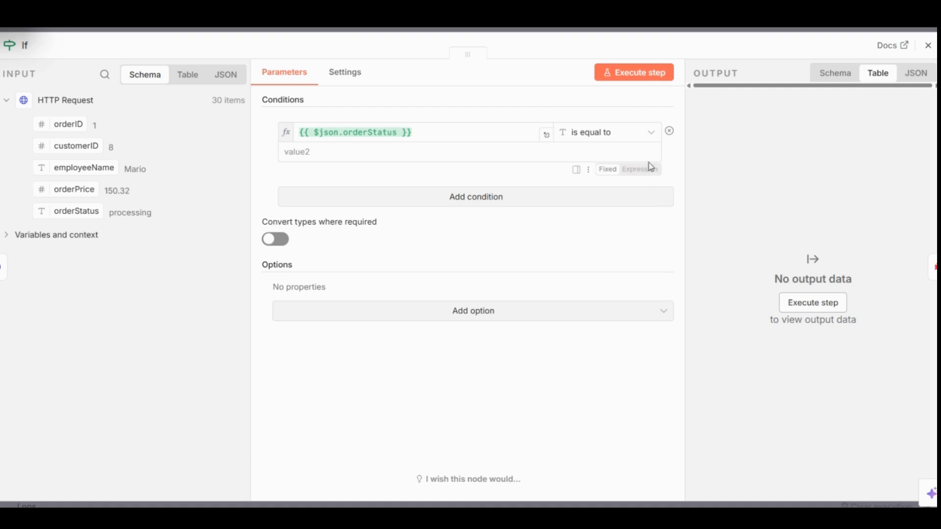
# - Set the If condition's operator to String is equal to and its second value to processing
pyautogui.click(652, 133)
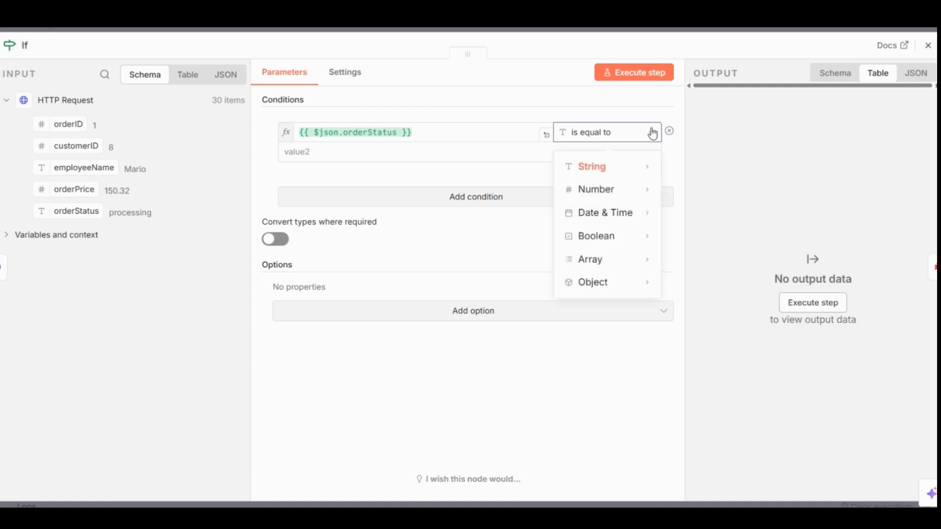
pyautogui.moveTo(610, 179)
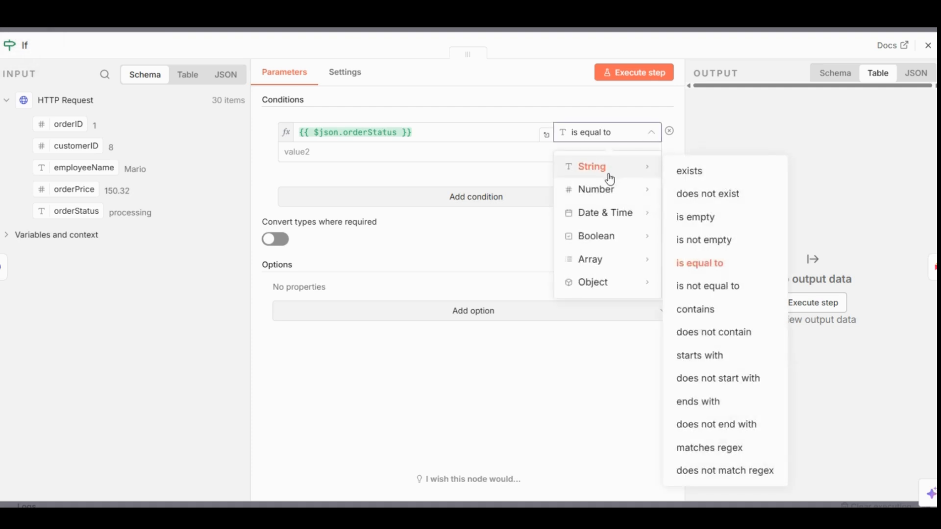
pyautogui.click(700, 263)
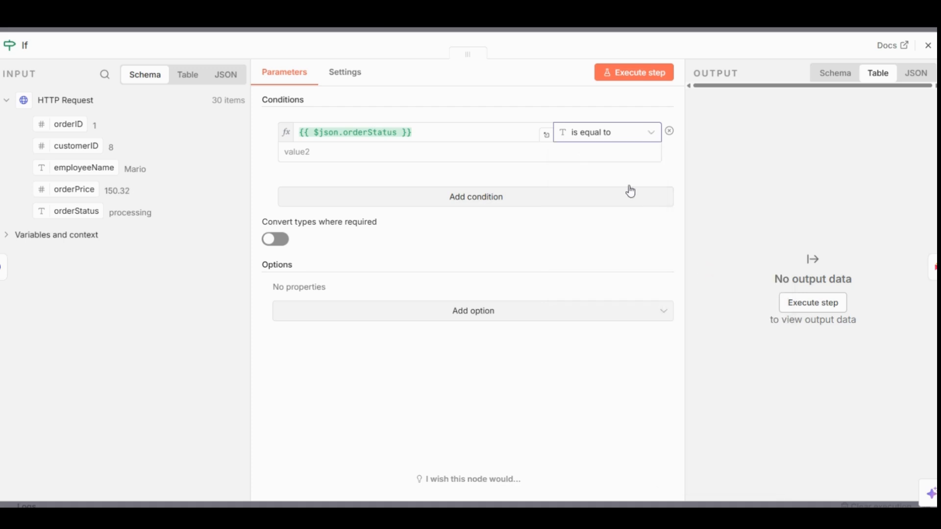
pyautogui.click(421, 152)
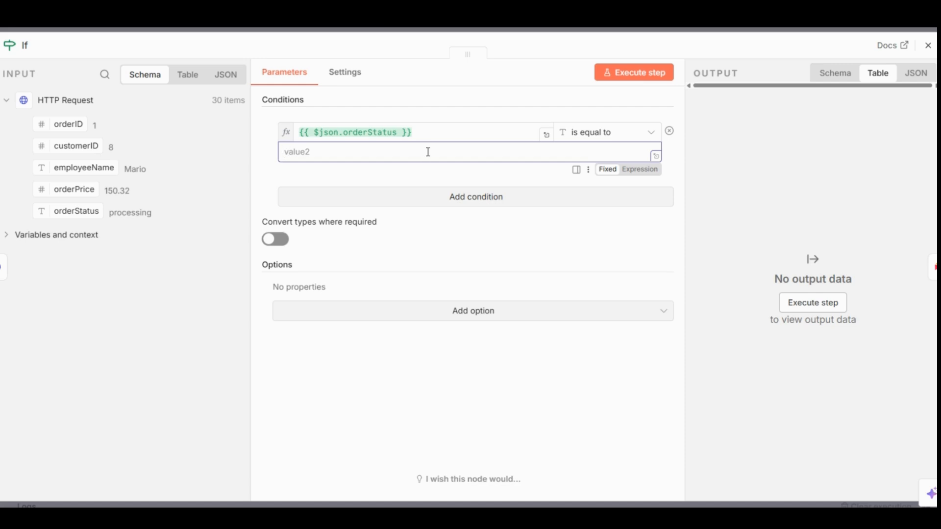
pyautogui.write('processing')
pyautogui.click(495, 233)
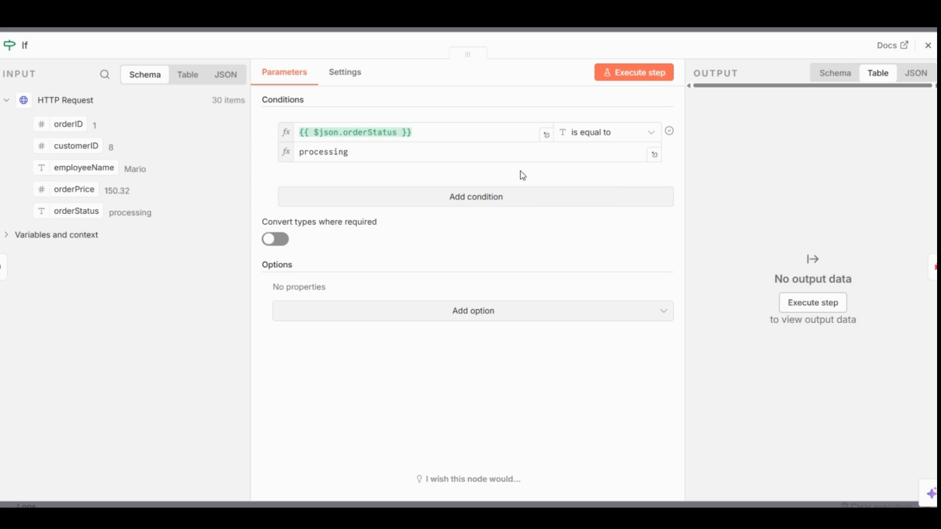
# - Inspect the If condition's second and first values in the expression editor
pyautogui.click(657, 157)
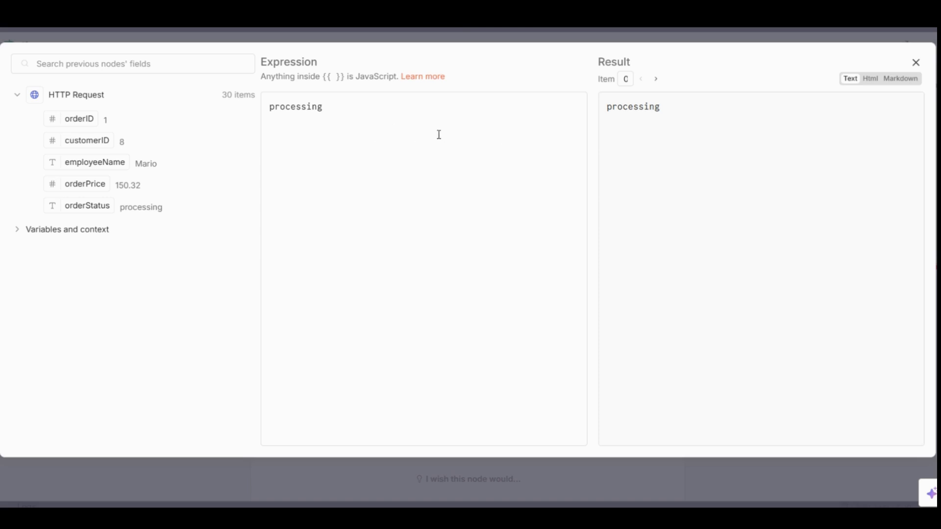
pyautogui.click(915, 62)
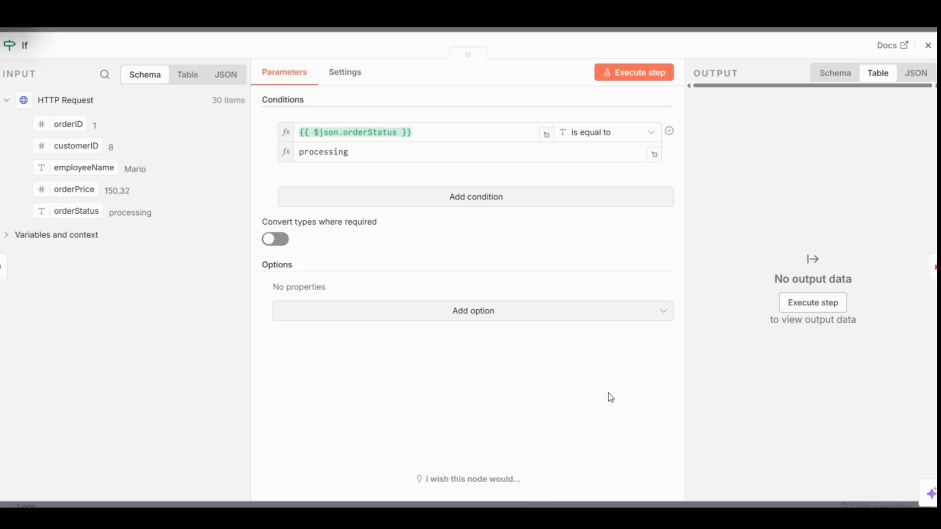
pyautogui.click(547, 136)
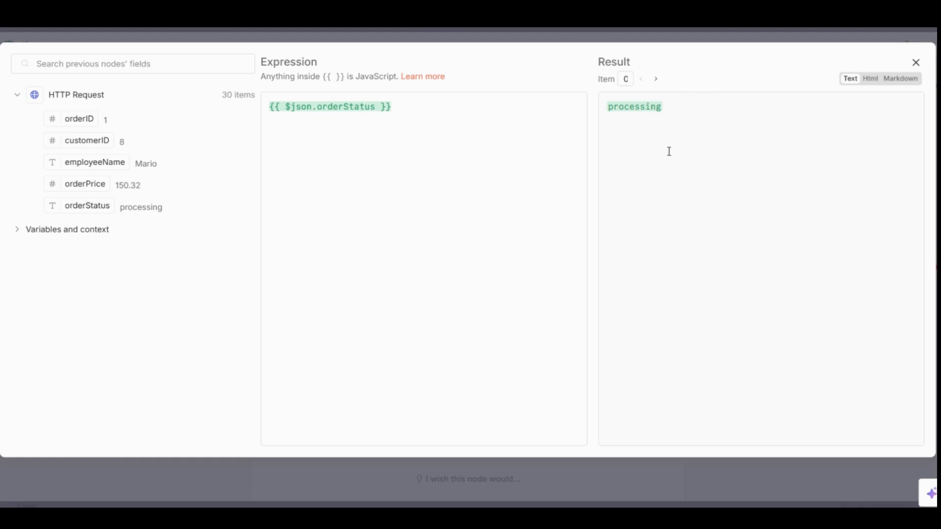
pyautogui.click(916, 65)
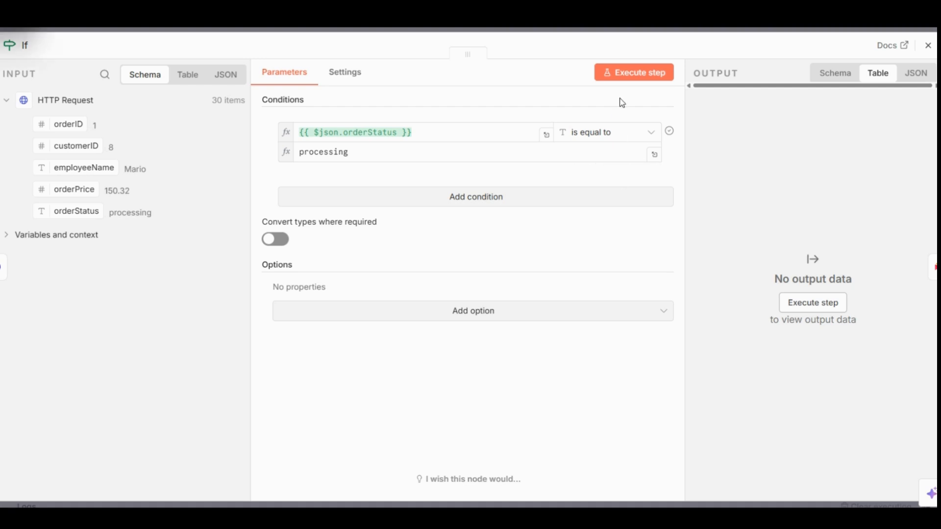
# - Execute the If node and examine the orderStatus column in the True Branch output
pyautogui.click(632, 78)
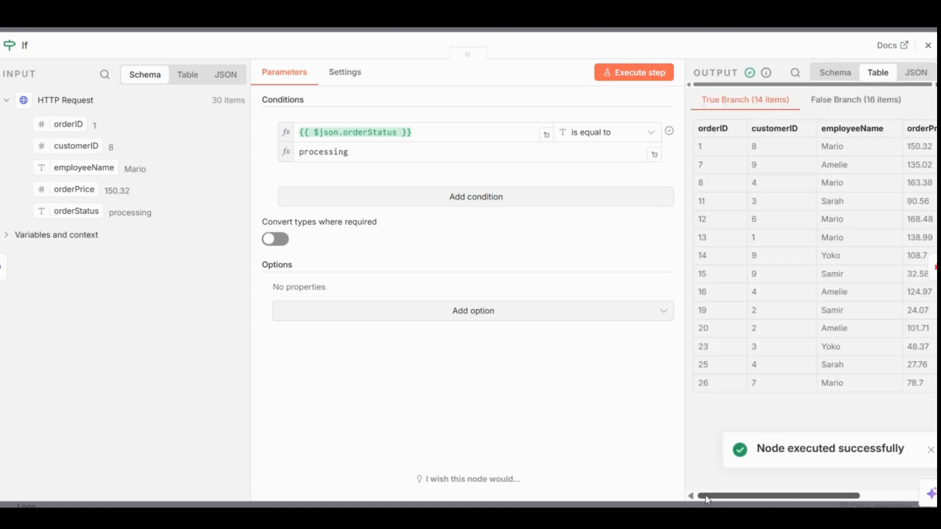
pyautogui.moveTo(705, 495); pyautogui.dragTo(811, 496)
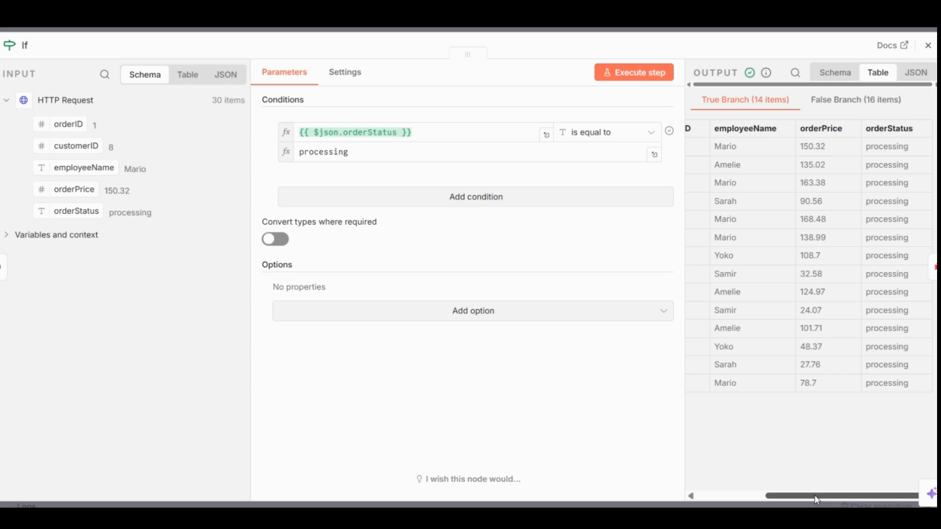
pyautogui.moveTo(801, 501); pyautogui.dragTo(705, 503)
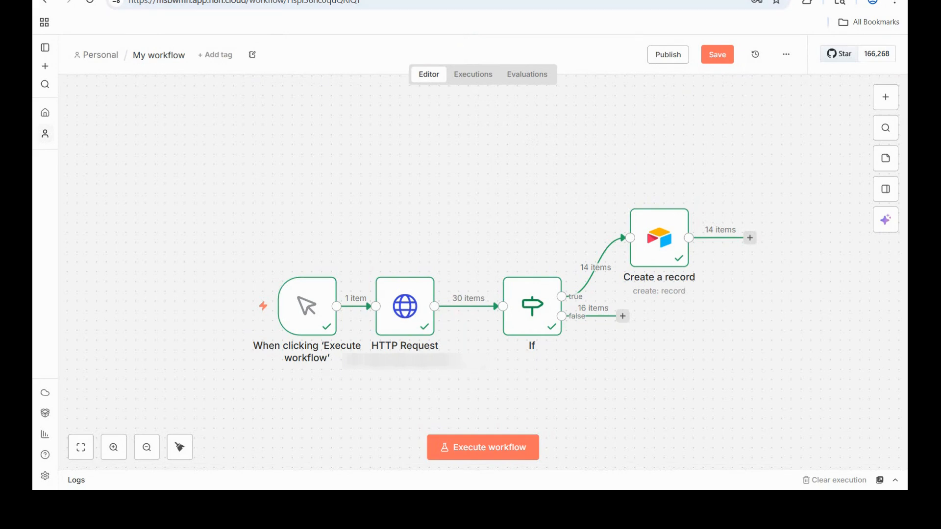
# - Switch to Airtable to reload and check the Orders table, and return to n8n to execute the workflow
pyautogui.click(216, 1)
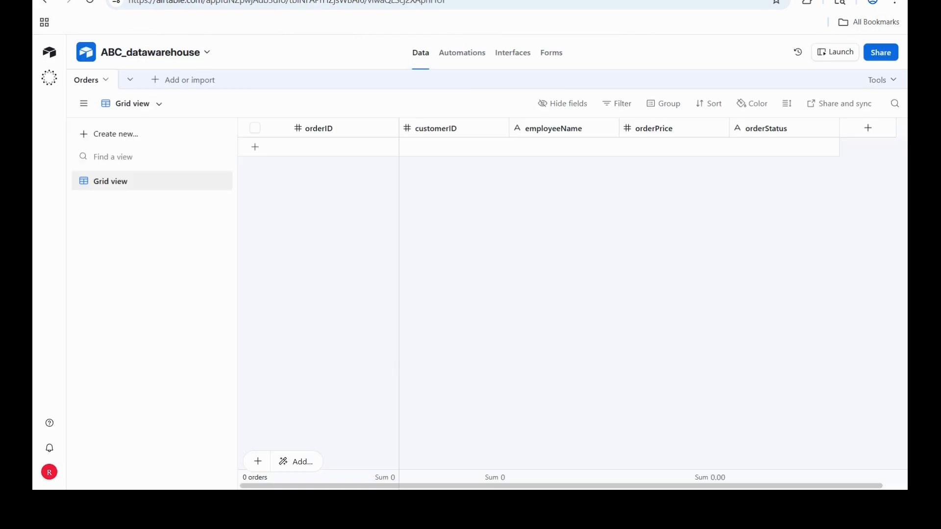
pyautogui.click(89, 2)
pyautogui.click(98, 0)
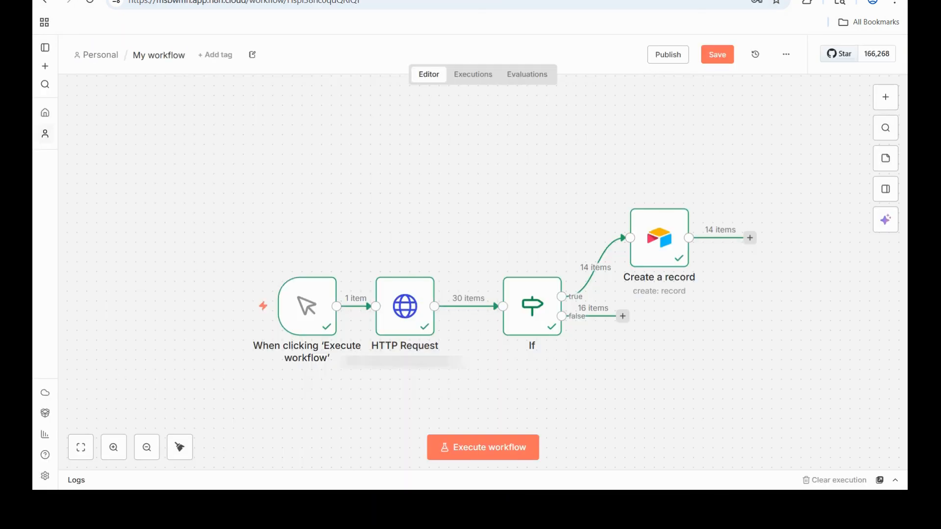
pyautogui.click(517, 448)
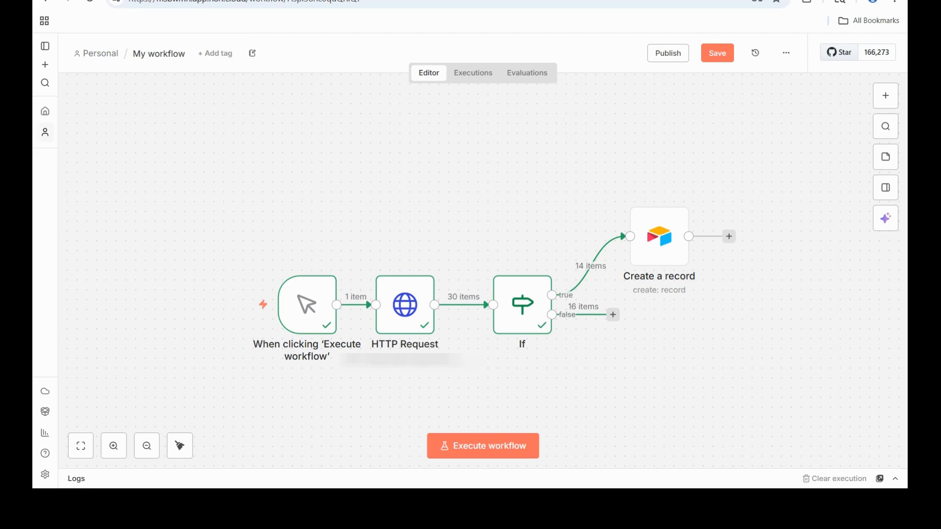
# - Delete the connection between the If and Create a record nodes and move Create a record farther away from the If node
pyautogui.moveTo(601, 261)
pyautogui.click(603, 266)
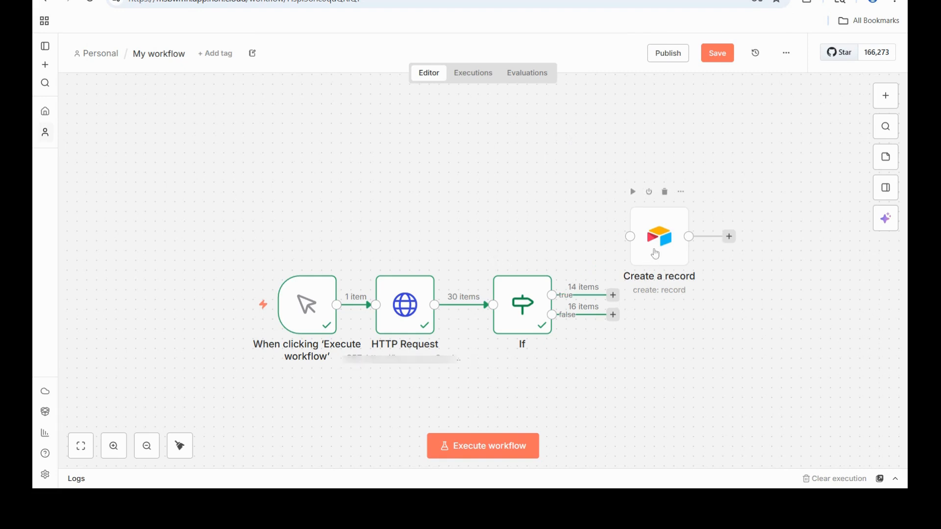
pyautogui.moveTo(656, 258); pyautogui.dragTo(725, 219)
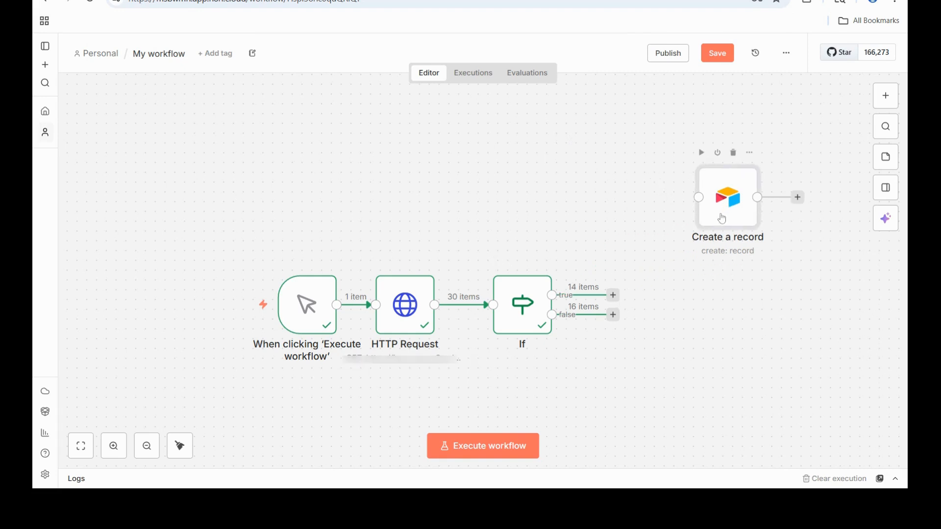
# - Add an Edit Fields (Set) node to the If node's true output
pyautogui.click(614, 295)
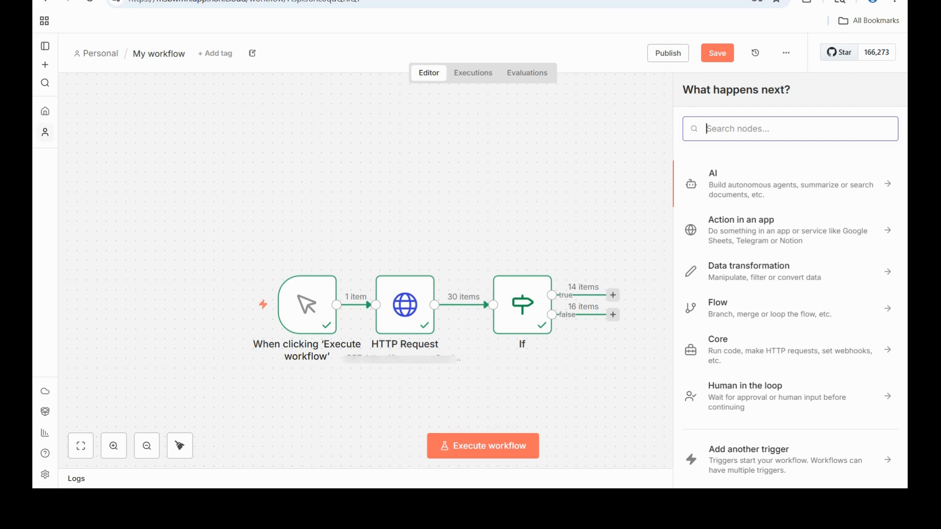
pyautogui.write('edit')
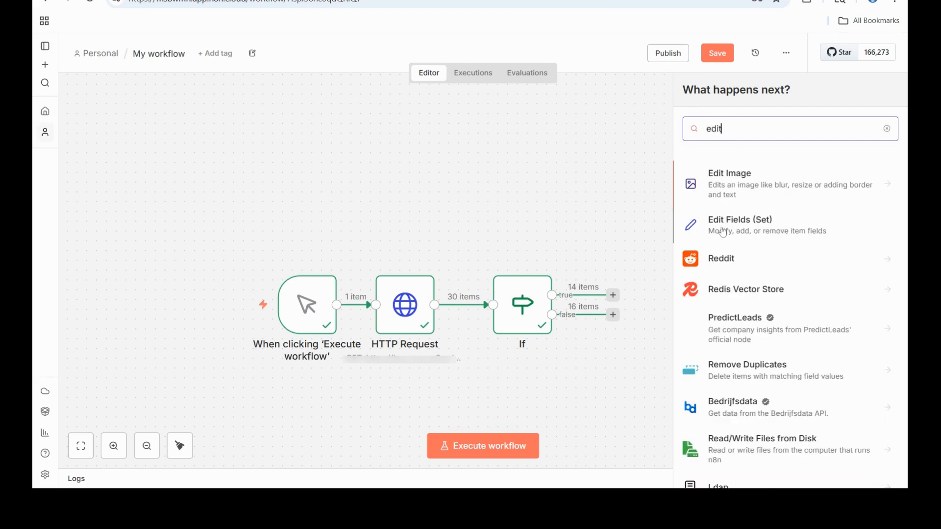
pyautogui.click(724, 231)
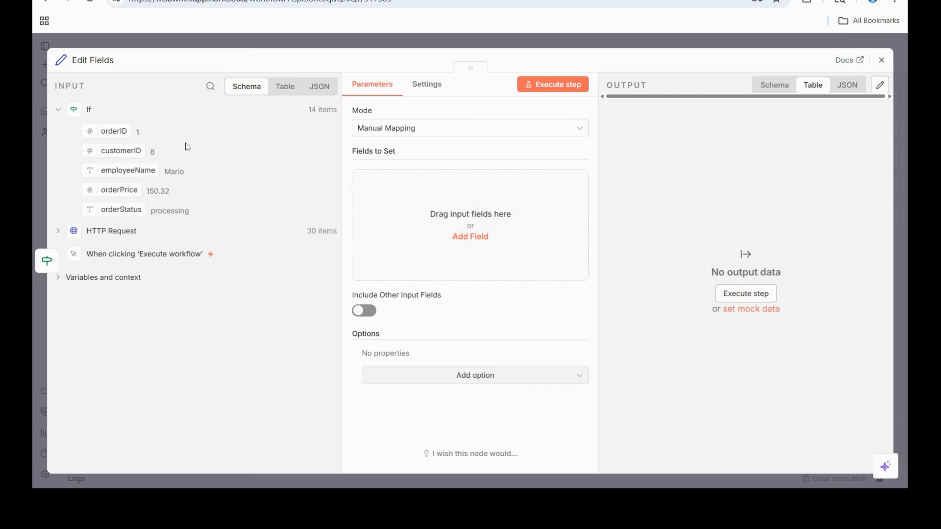
# - Map the orderID and employeeName input fields in the Edit Fields node, execute it and return to the canvas
pyautogui.moveTo(120, 131); pyautogui.dragTo(410, 208)
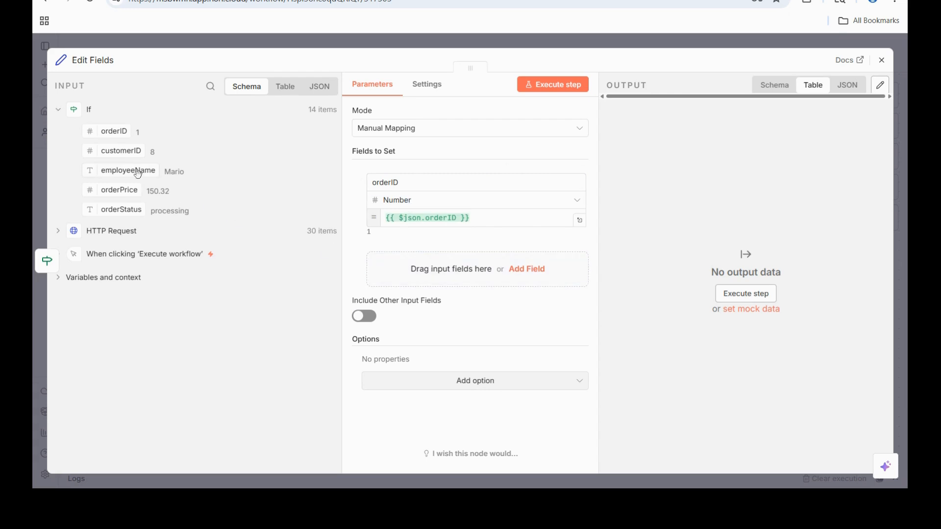
pyautogui.moveTo(139, 175); pyautogui.dragTo(422, 272)
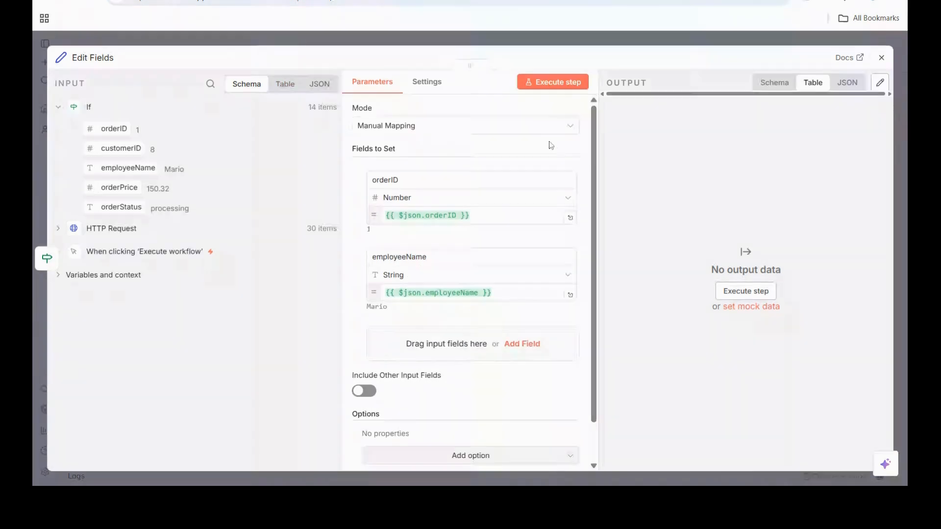
pyautogui.click(565, 89)
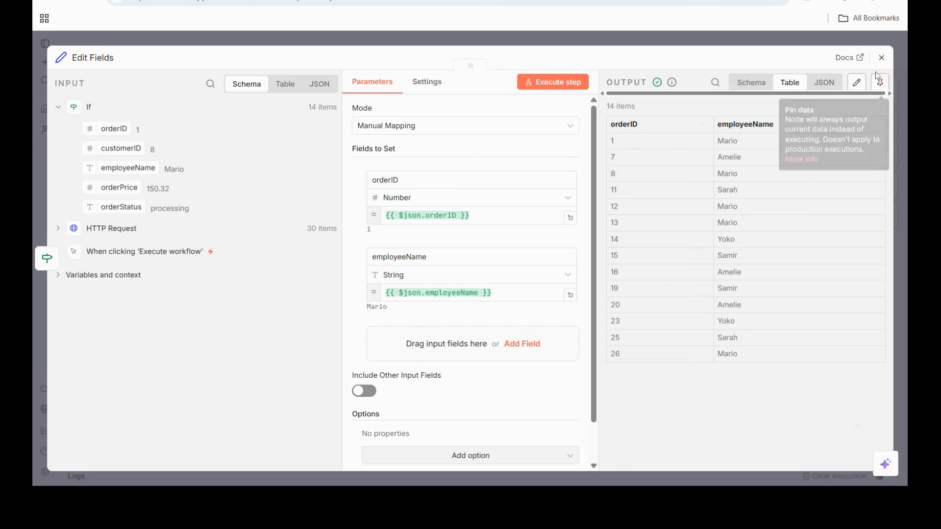
pyautogui.click(882, 59)
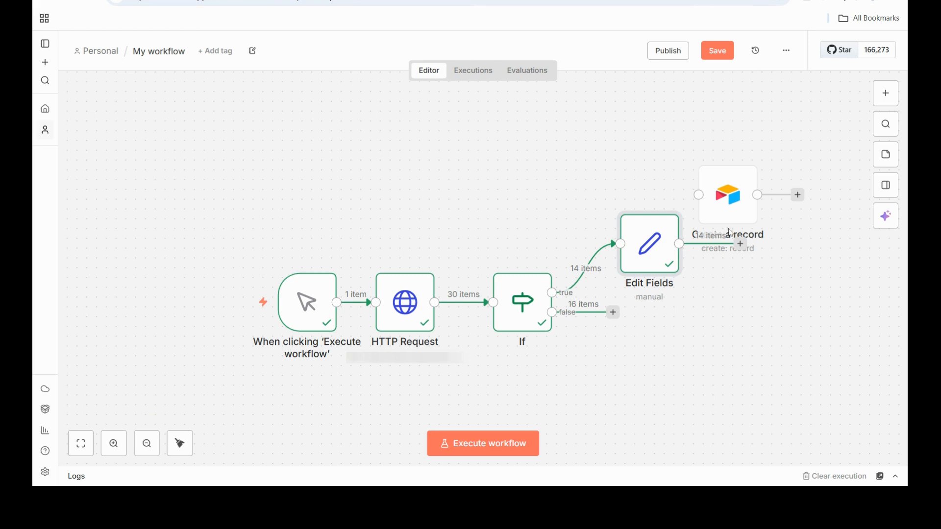
# - Place the Create a record node beside Edit Fields and connect the Edit Fields output to it
pyautogui.moveTo(724, 192)
pyautogui.moveTo(724, 196); pyautogui.dragTo(765, 236)
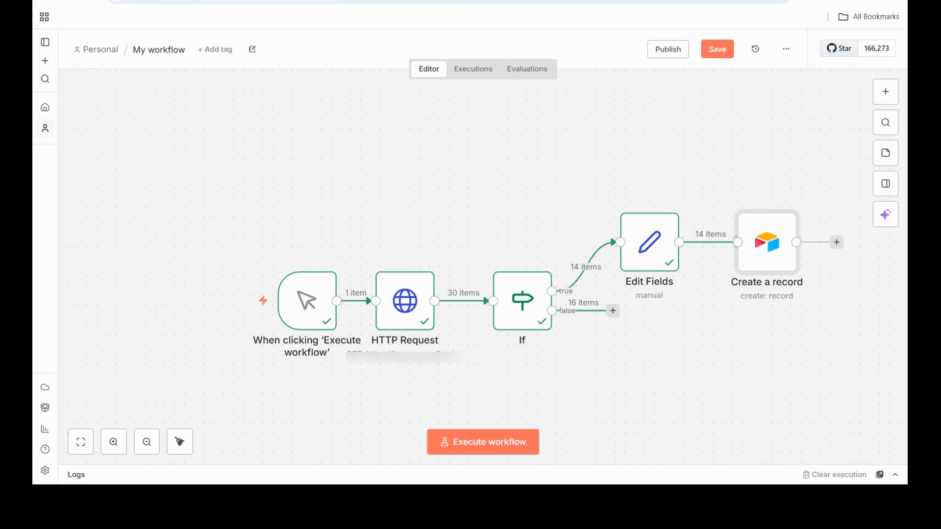
# - Switch to Airtable and add a blank table named ProcessingOrders to the ABC_datawarehouse base
pyautogui.hotkey('ctrl', 'Tab')
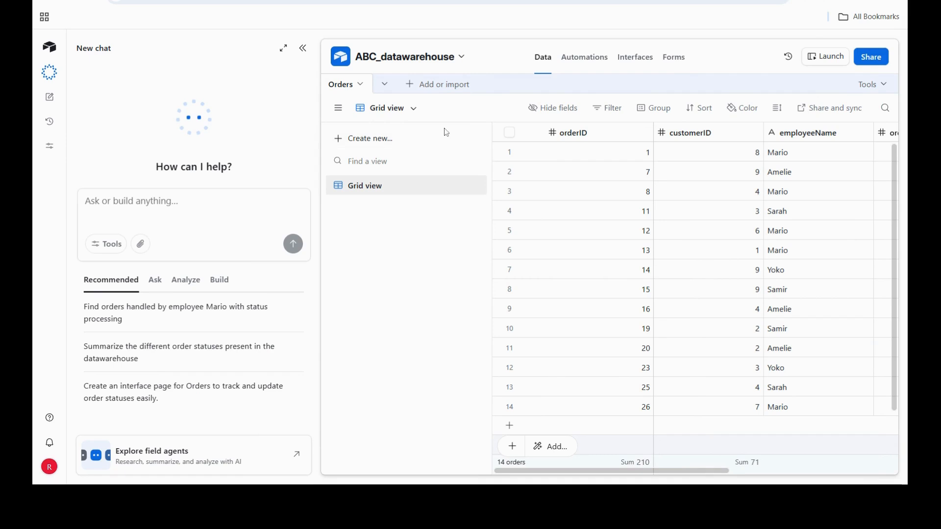
pyautogui.click(387, 87)
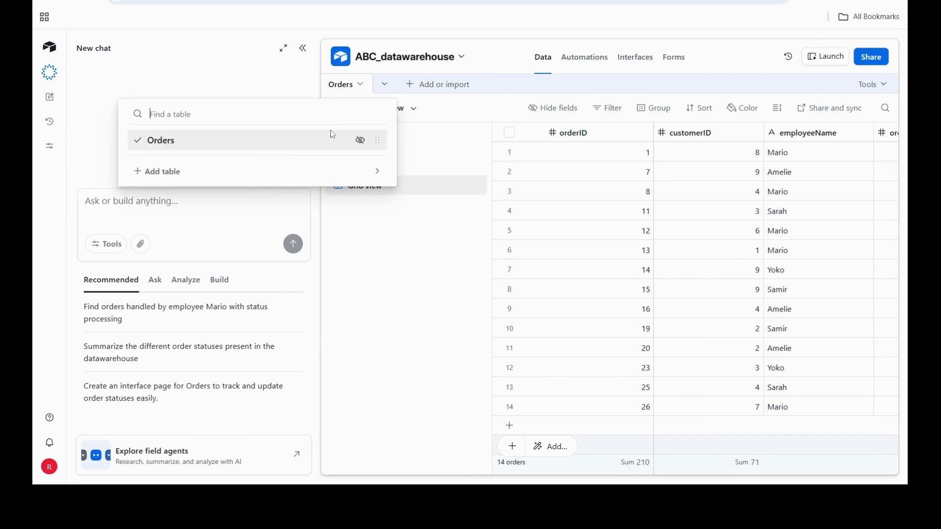
pyautogui.moveTo(177, 177)
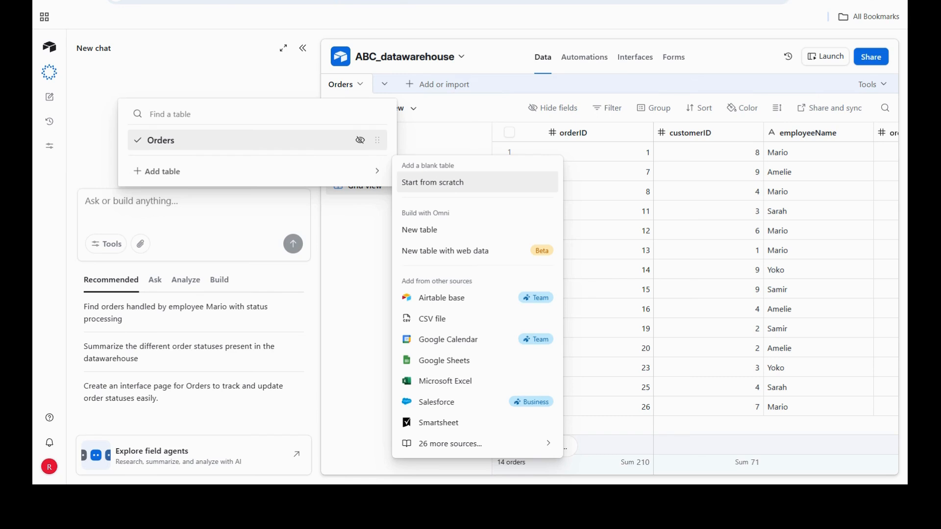
pyautogui.click(413, 185)
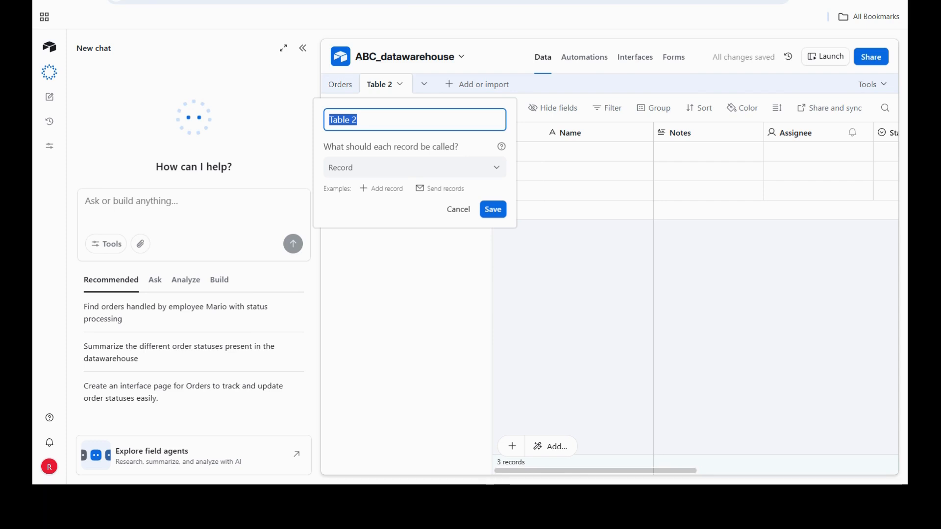
pyautogui.write('PRoce')
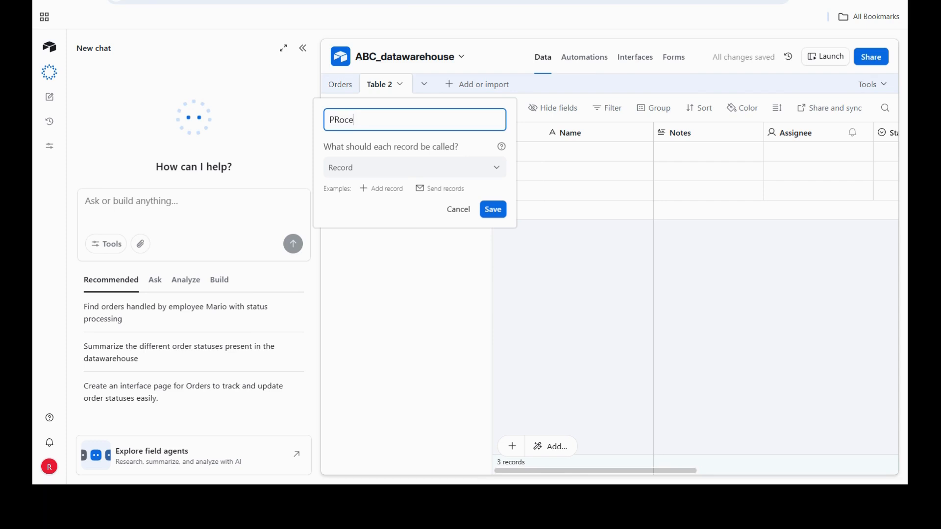
pyautogui.write('ssing')
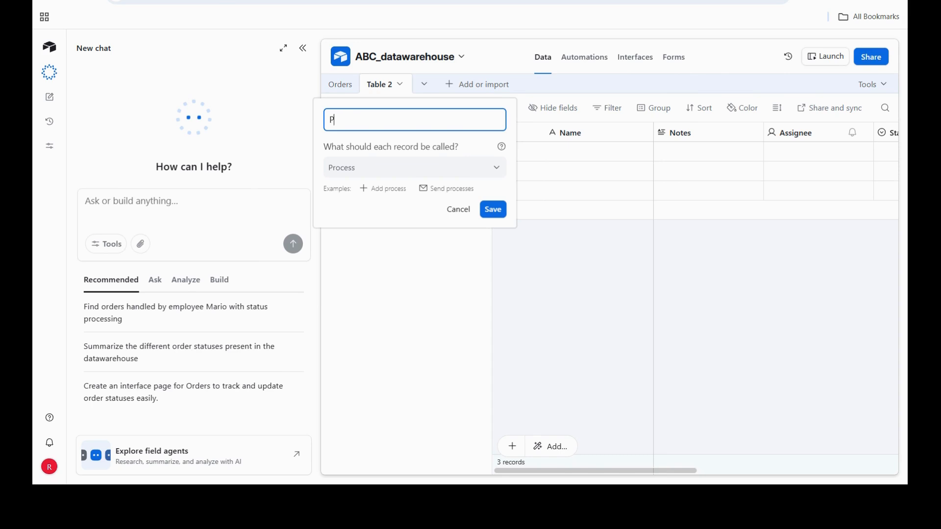
pyautogui.write('rocessingOrders')
pyautogui.click(492, 209)
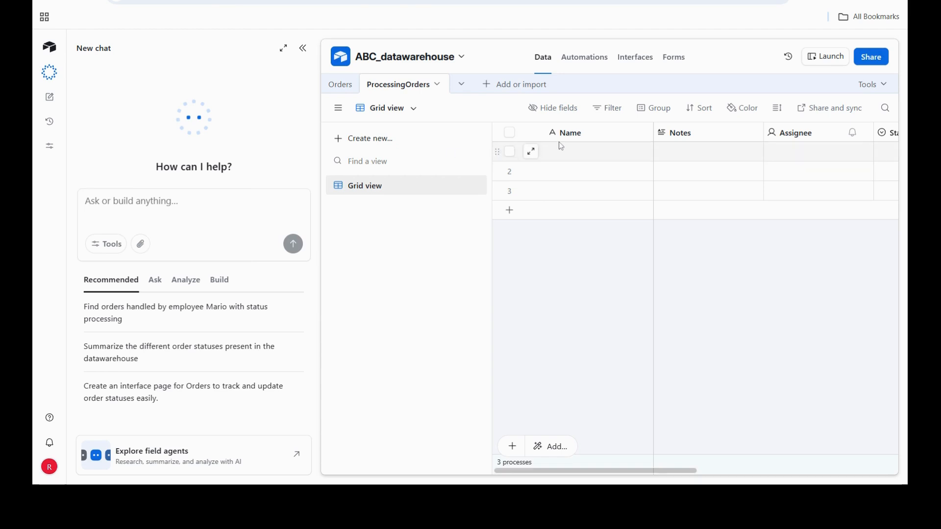
# - Change the Name field to a Number field called orderID with 0 decimal places and no thousands separator
pyautogui.doubleClick(592, 137)
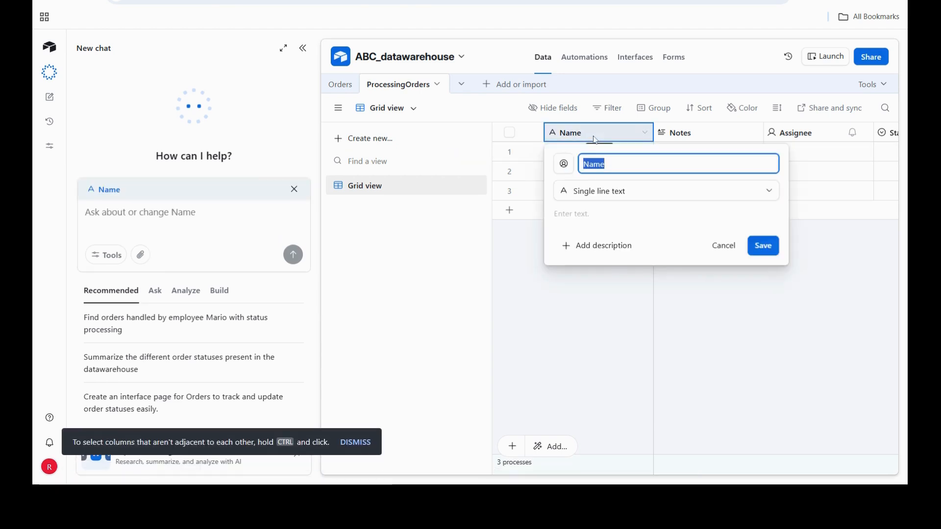
pyautogui.write('orderID')
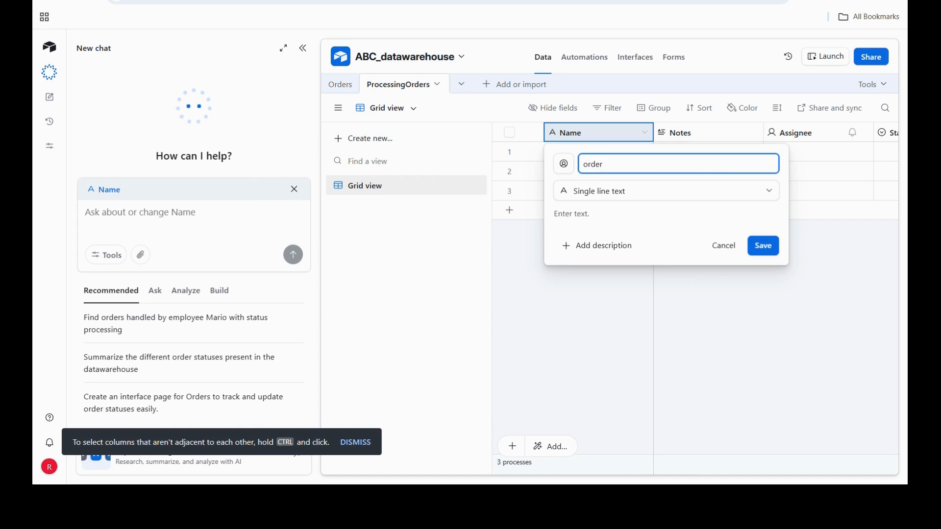
pyautogui.click(768, 192)
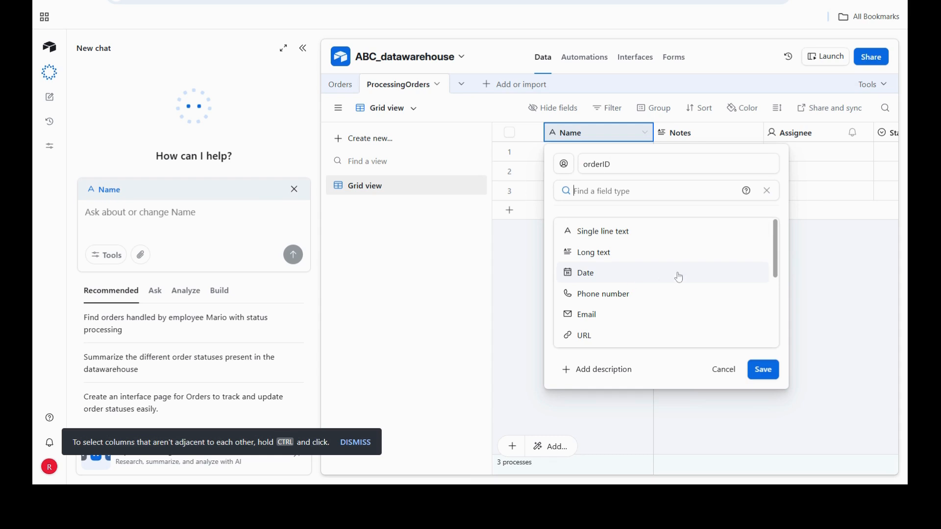
pyautogui.scroll(-3, 679, 275)
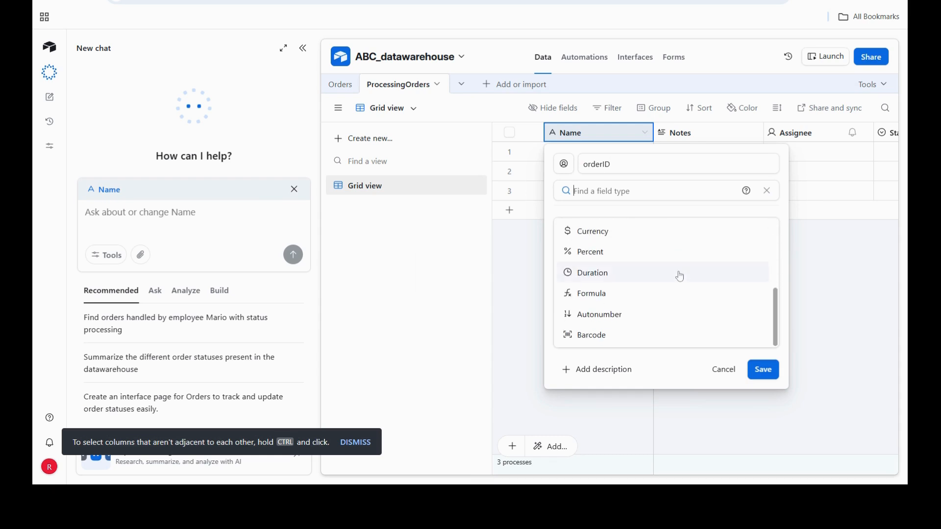
pyautogui.scroll(2, 680, 277)
pyautogui.click(615, 293)
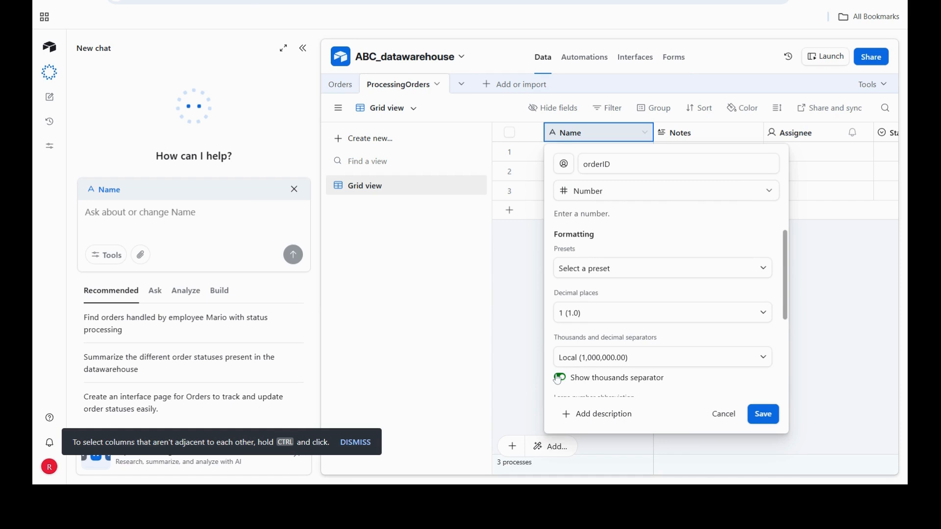
pyautogui.click(559, 378)
pyautogui.click(768, 319)
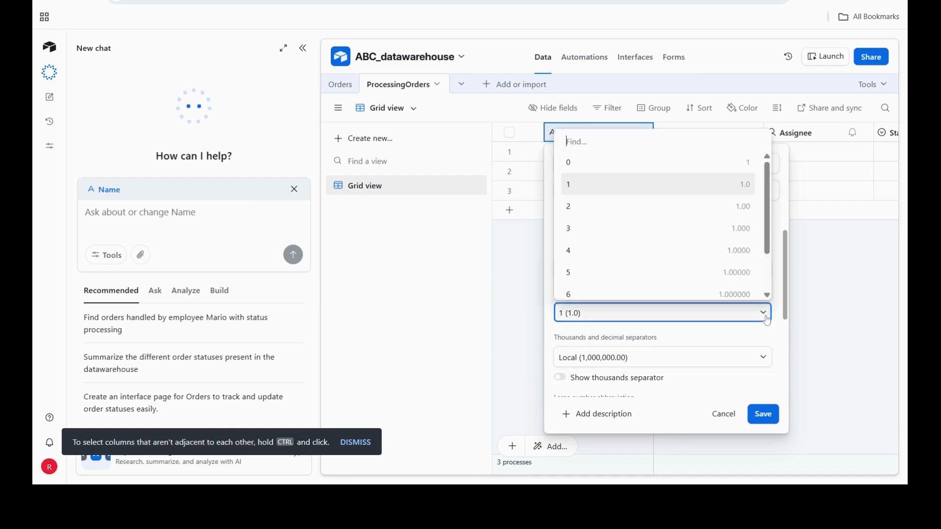
pyautogui.click(570, 164)
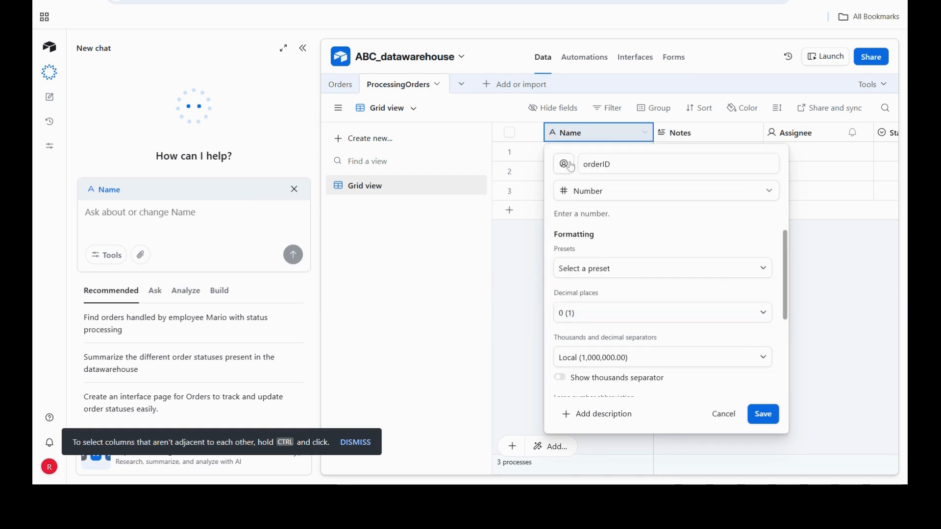
pyautogui.click(766, 416)
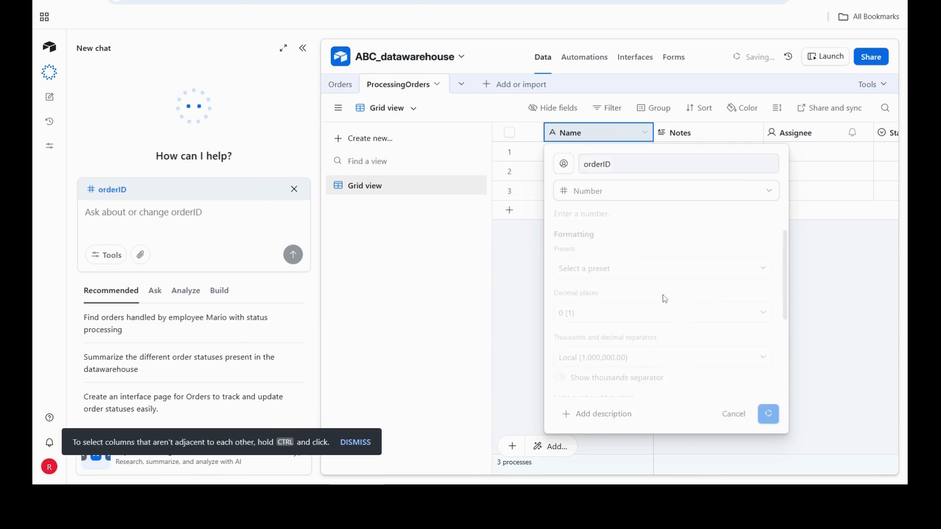
# - Rename the Notes field of the ProcessingOrders table to employeeName and change its type to Single line text
pyautogui.click(695, 134)
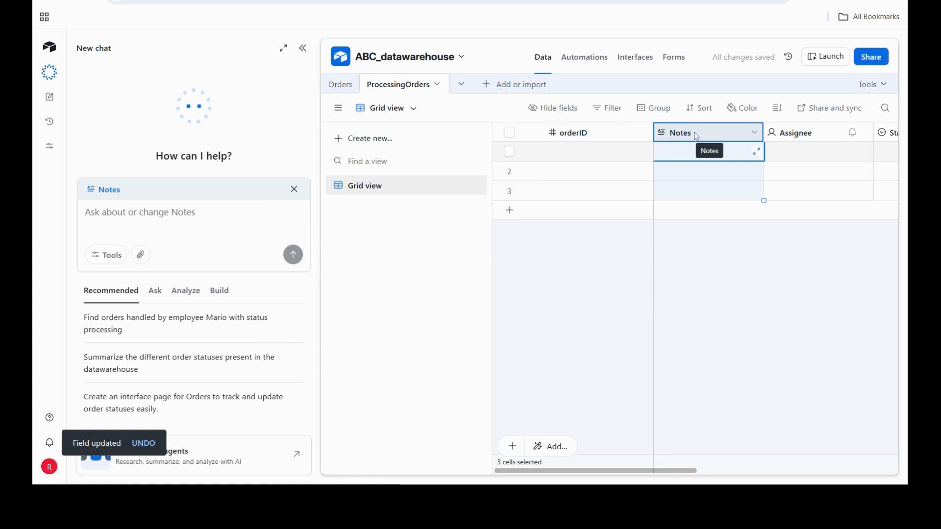
pyautogui.doubleClick(694, 133)
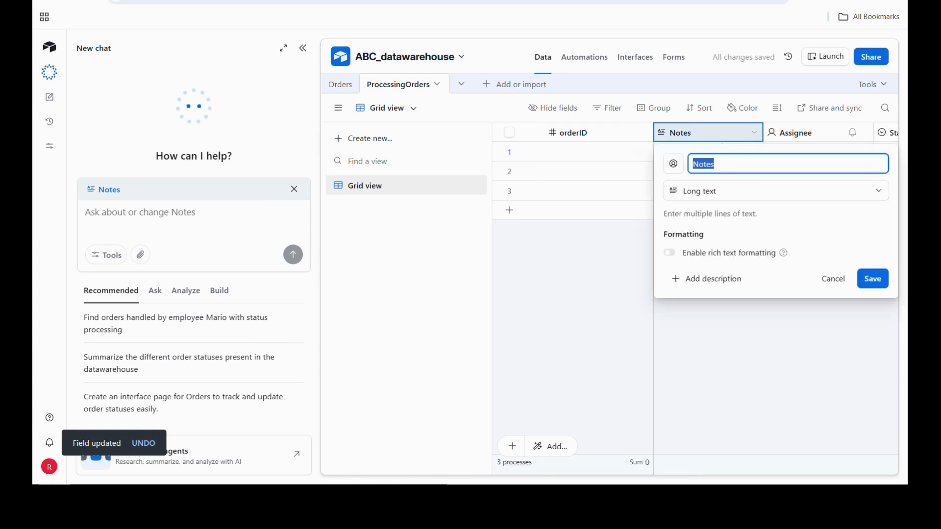
pyautogui.write('emplo')
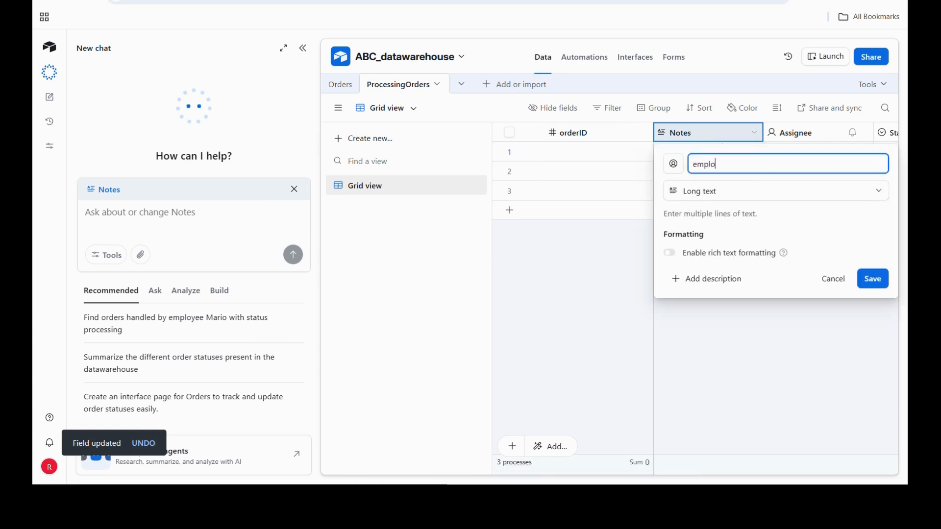
pyautogui.write('yeeNam')
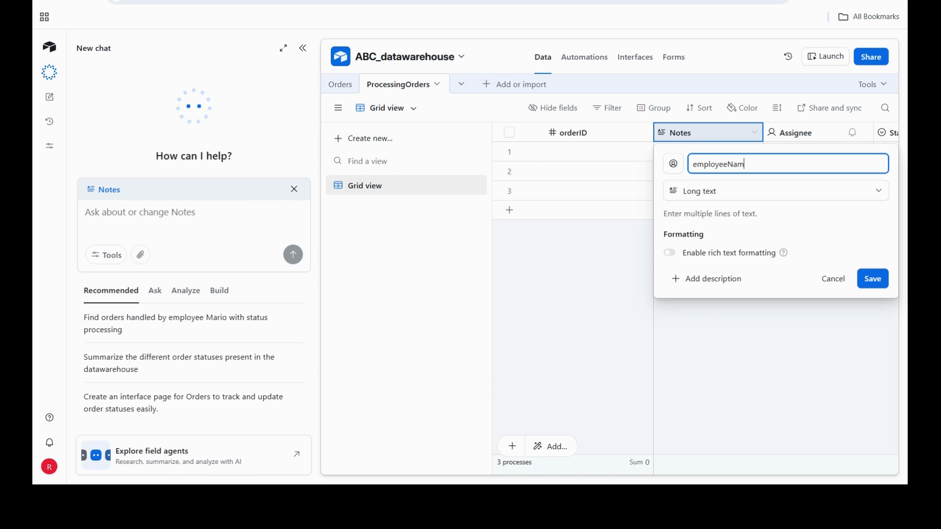
pyautogui.write('e')
pyautogui.click(881, 191)
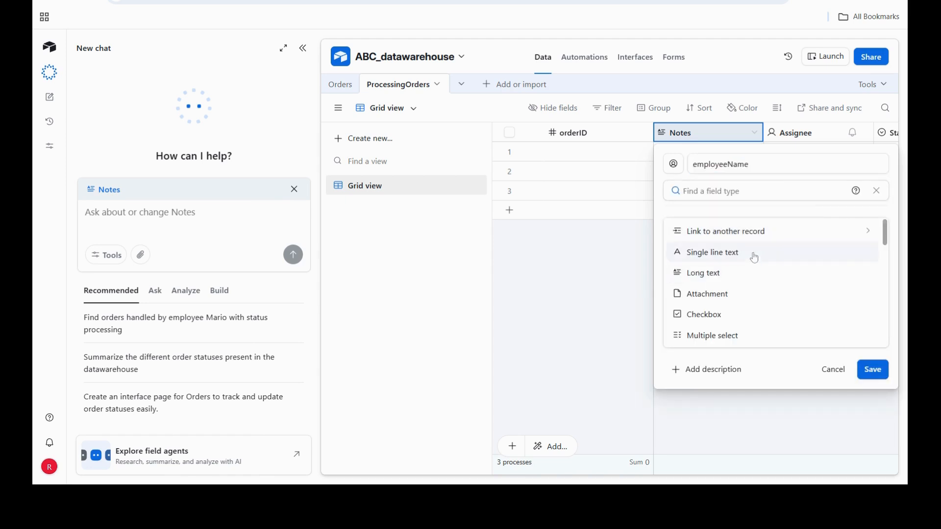
pyautogui.click(725, 260)
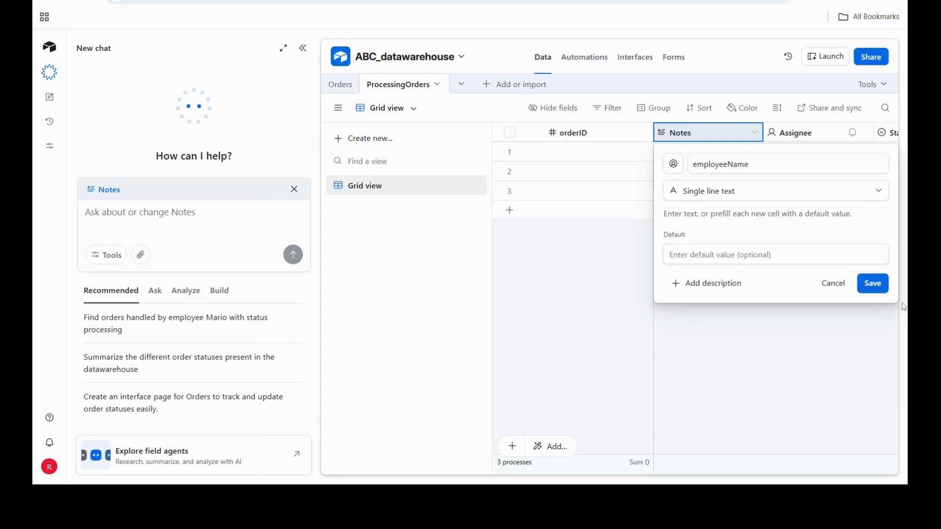
pyautogui.click(873, 284)
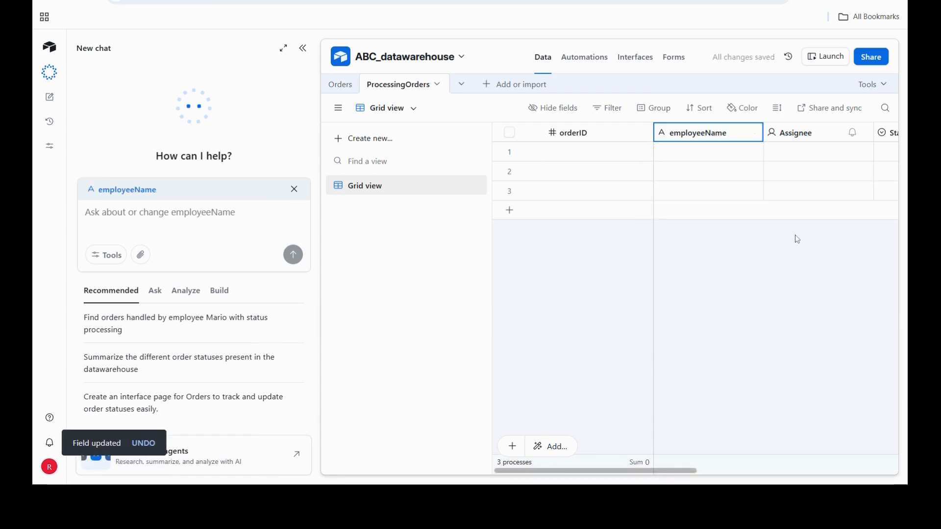
# - Delete the Assignee, Status and both attachment fields from the ProcessingOrders table, keeping only orderID and employeeName
pyautogui.rightClick(834, 136)
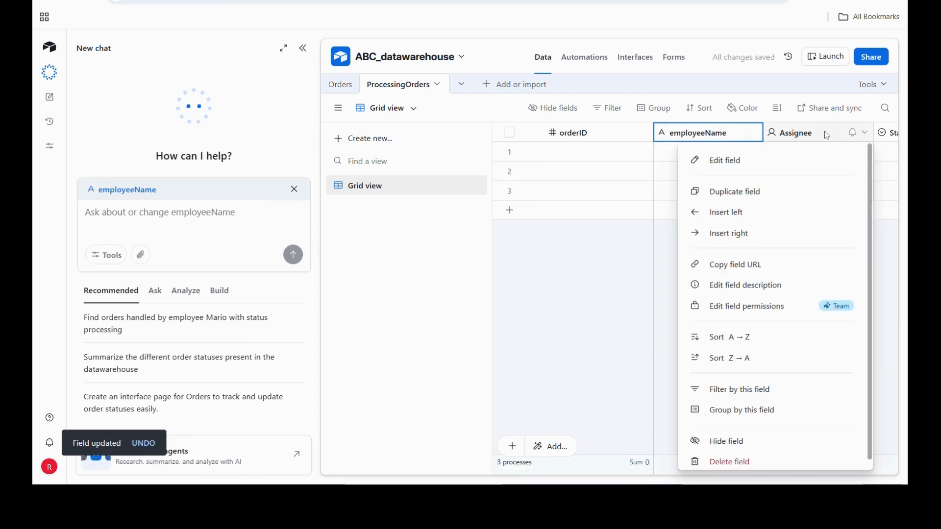
pyautogui.click(745, 463)
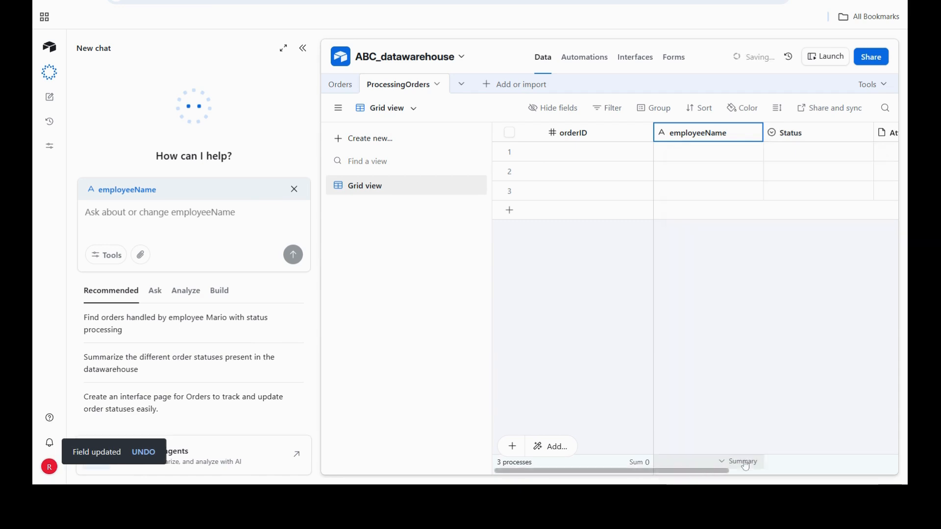
pyautogui.moveTo(711, 472); pyautogui.dragTo(749, 470)
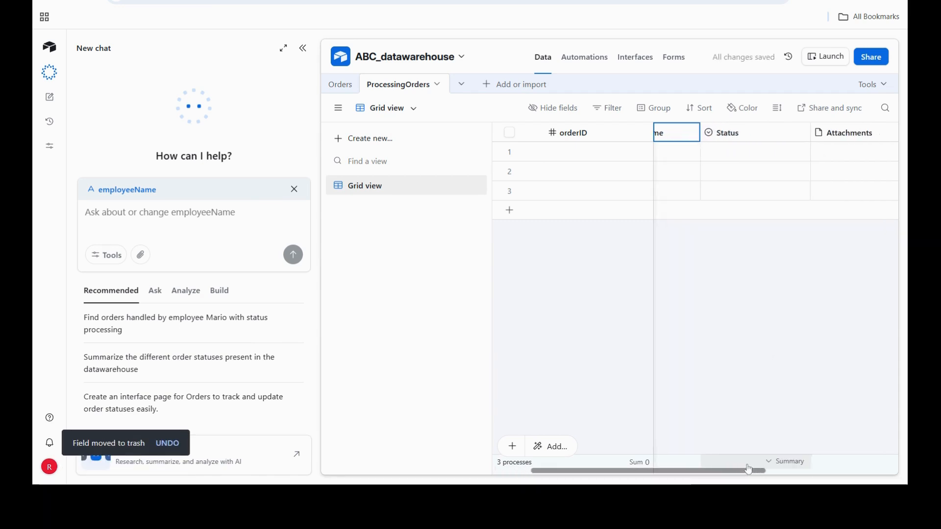
pyautogui.rightClick(736, 137)
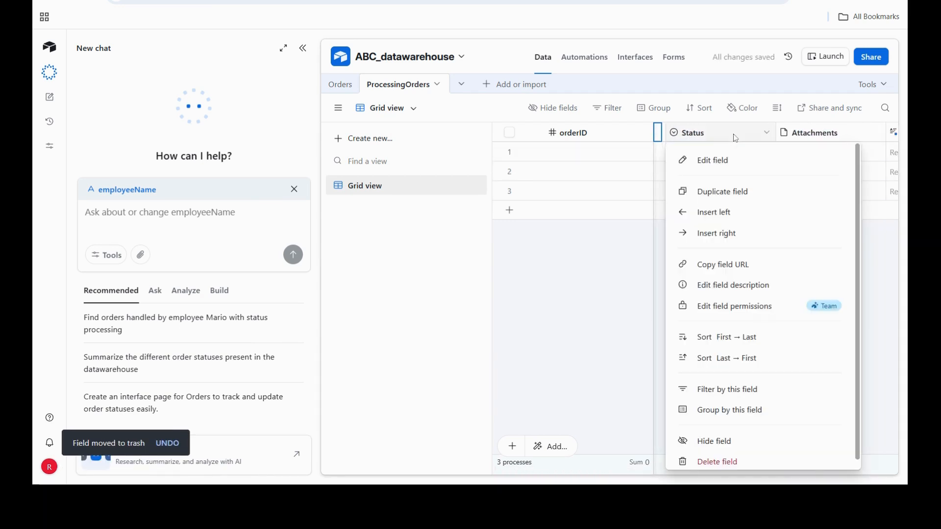
pyautogui.click(740, 461)
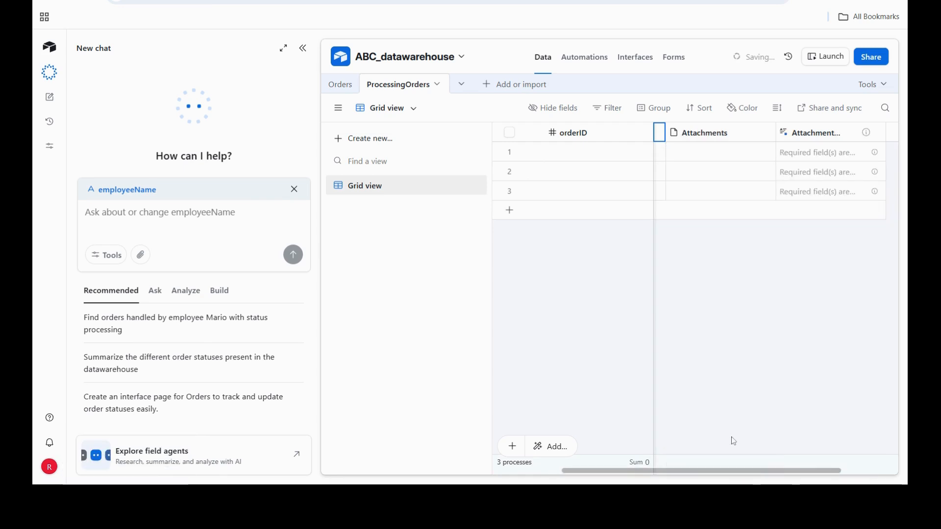
pyautogui.rightClick(722, 139)
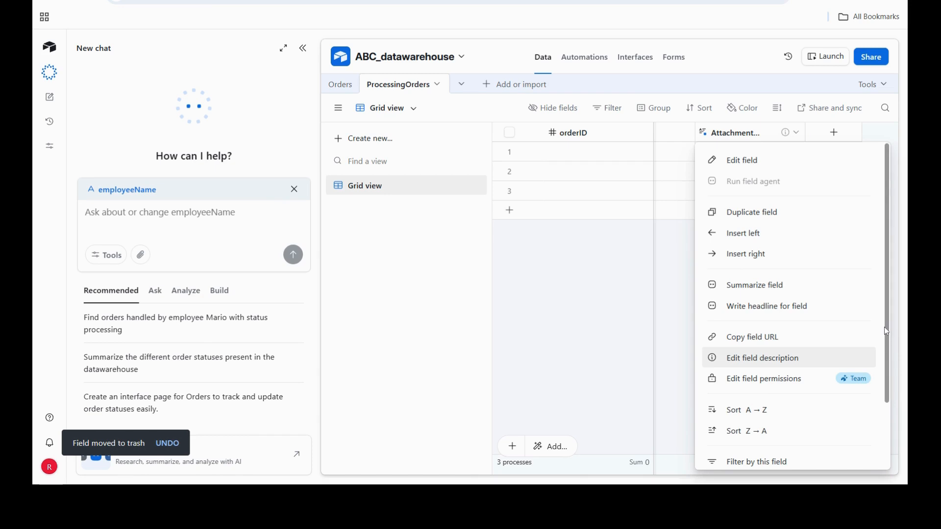
pyautogui.moveTo(884, 327); pyautogui.dragTo(885, 442)
pyautogui.click(777, 454)
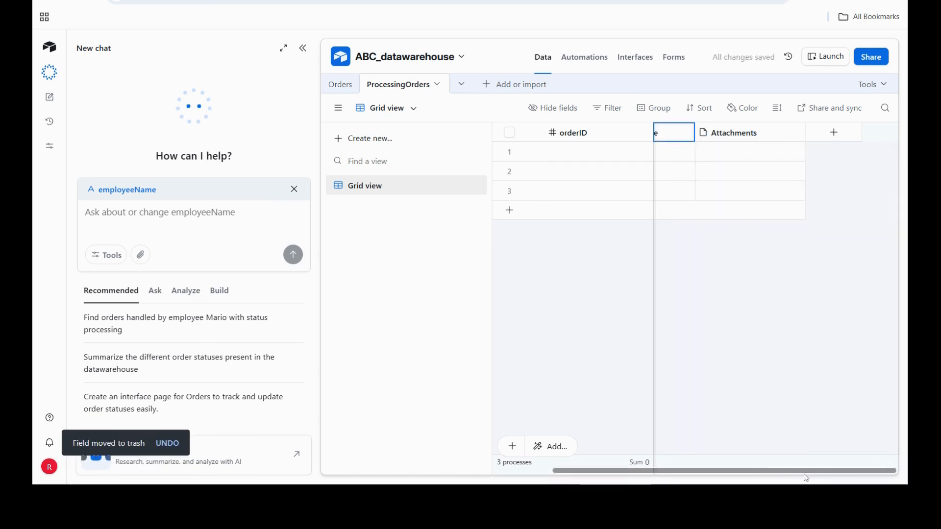
pyautogui.click(759, 136)
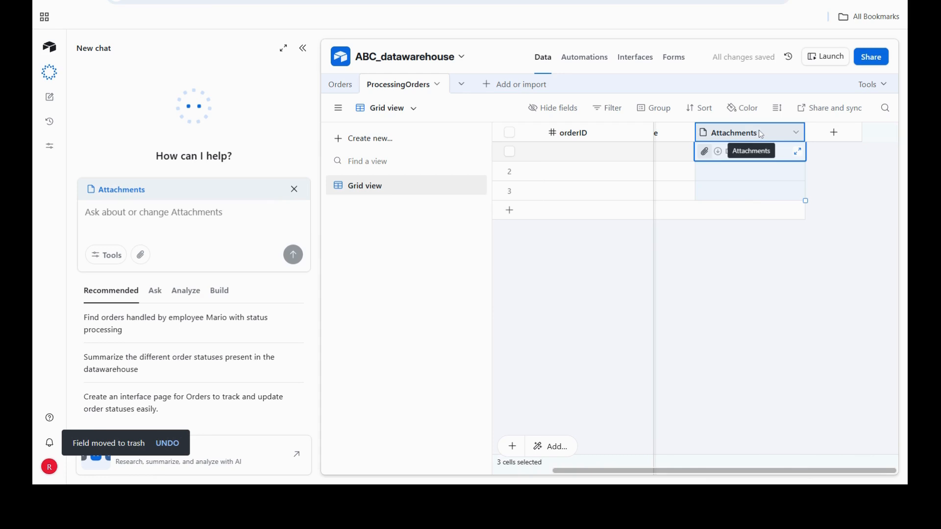
pyautogui.rightClick(760, 136)
pyautogui.moveTo(887, 310); pyautogui.dragTo(888, 385)
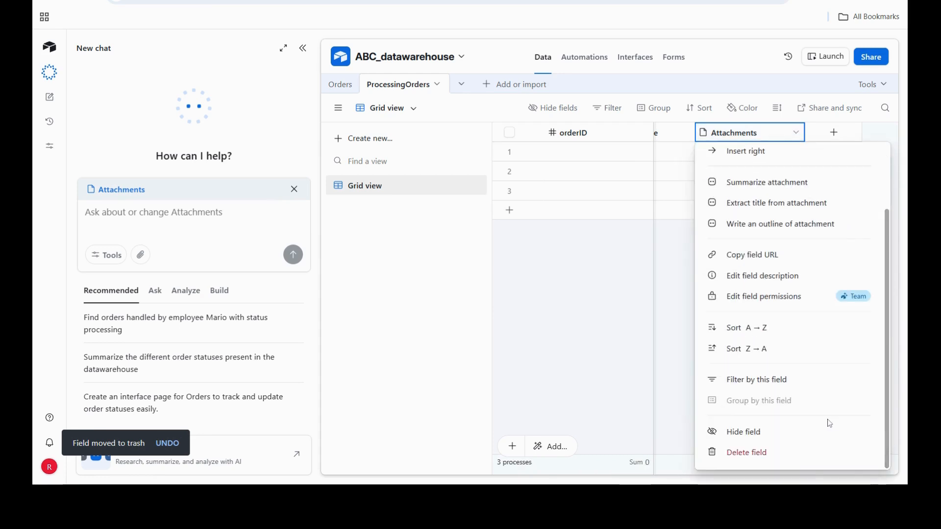
pyautogui.click(771, 450)
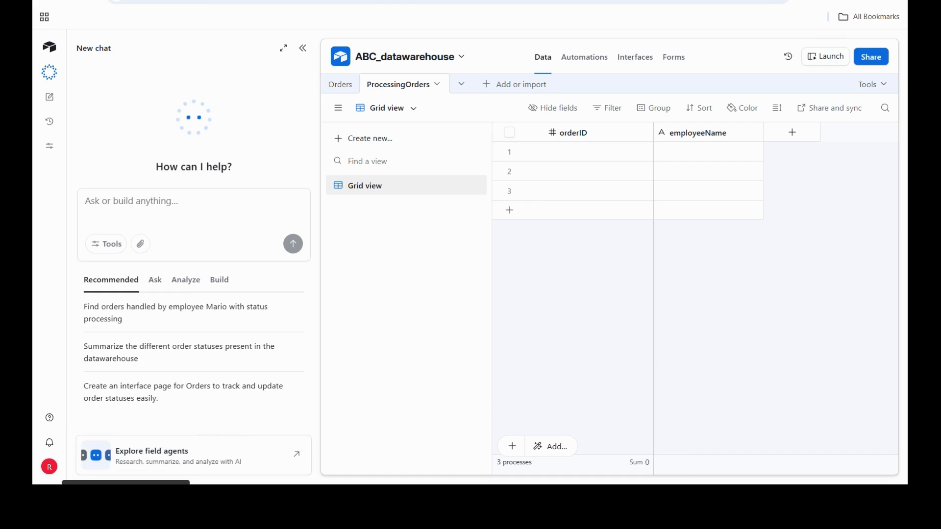
# - Switch back to n8n and set ProcessingOrders as the target table of the Create a record node
pyautogui.hotkey('ctrl', 'Tab')
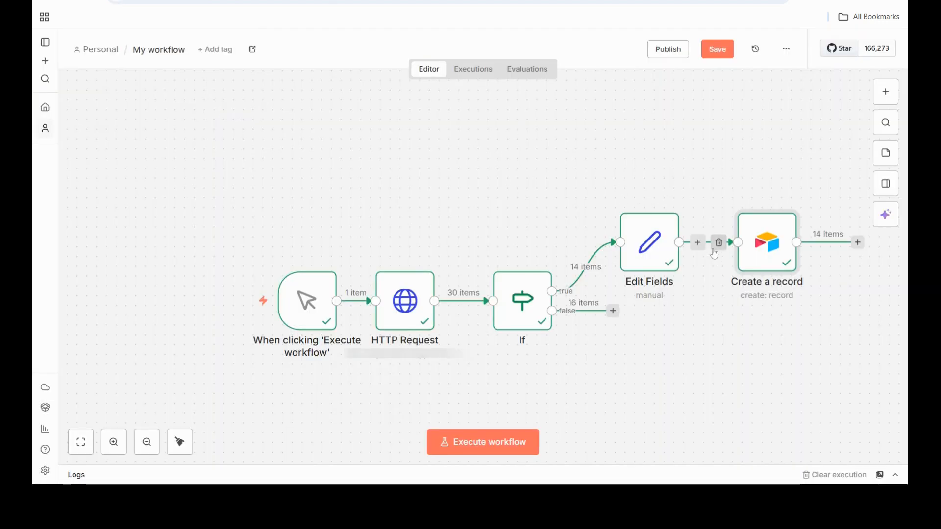
pyautogui.moveTo(735, 248)
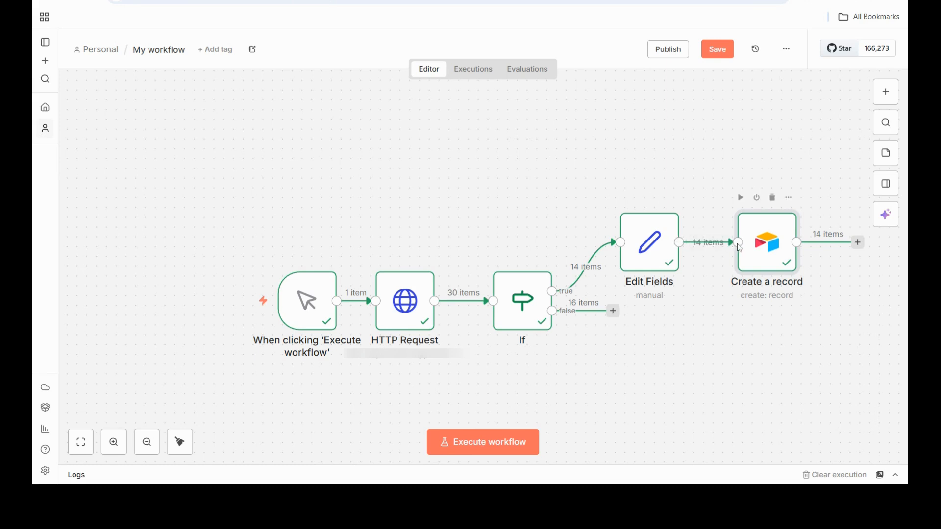
pyautogui.doubleClick(773, 251)
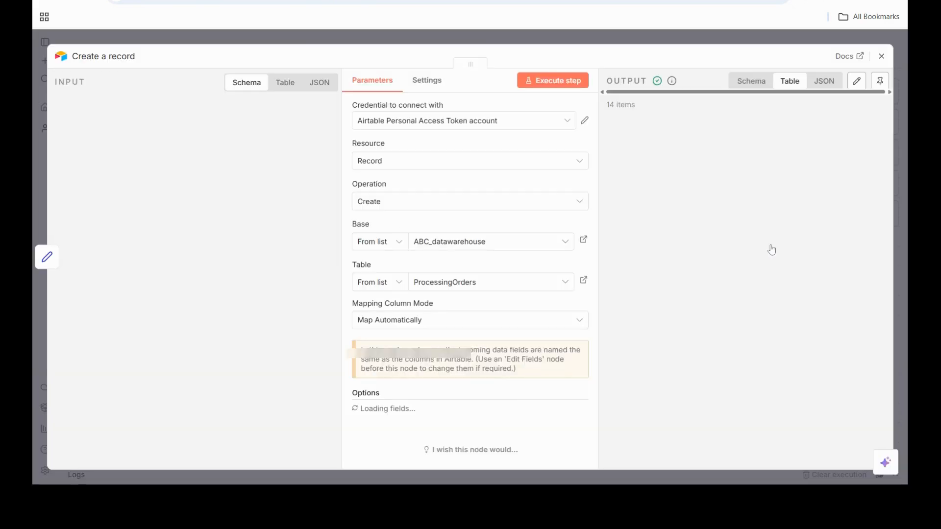
pyautogui.click(554, 287)
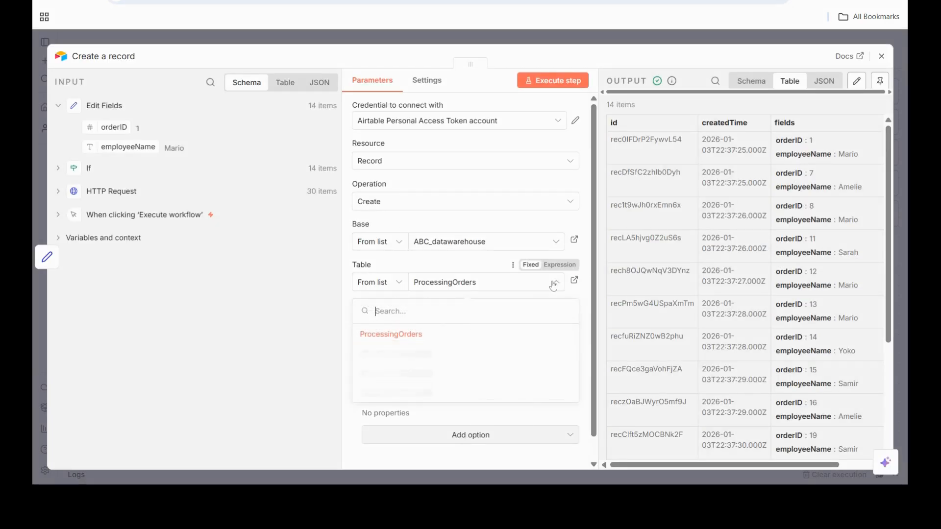
pyautogui.click(387, 354)
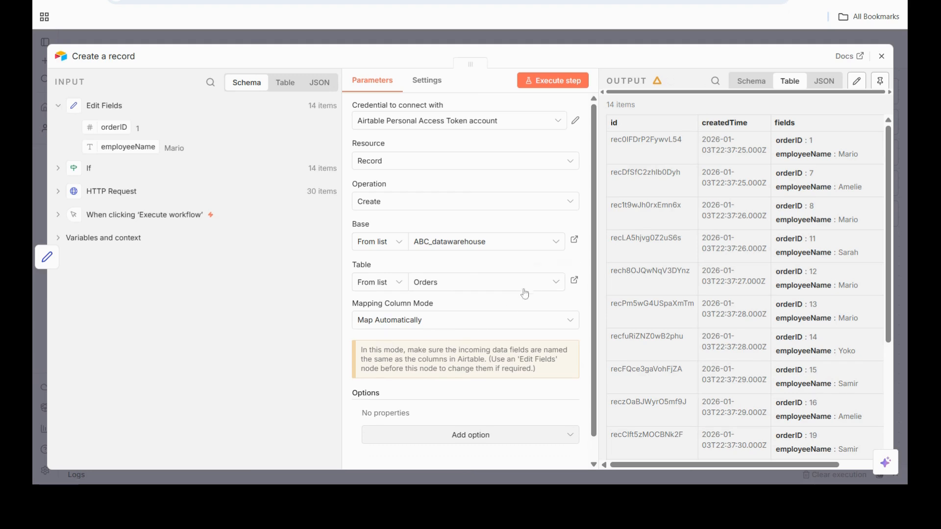
pyautogui.click(556, 283)
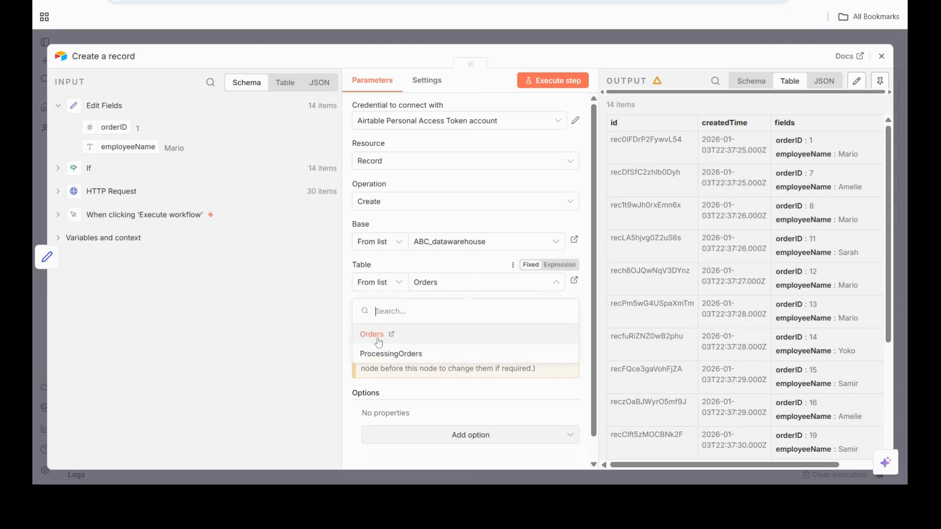
pyautogui.click(380, 354)
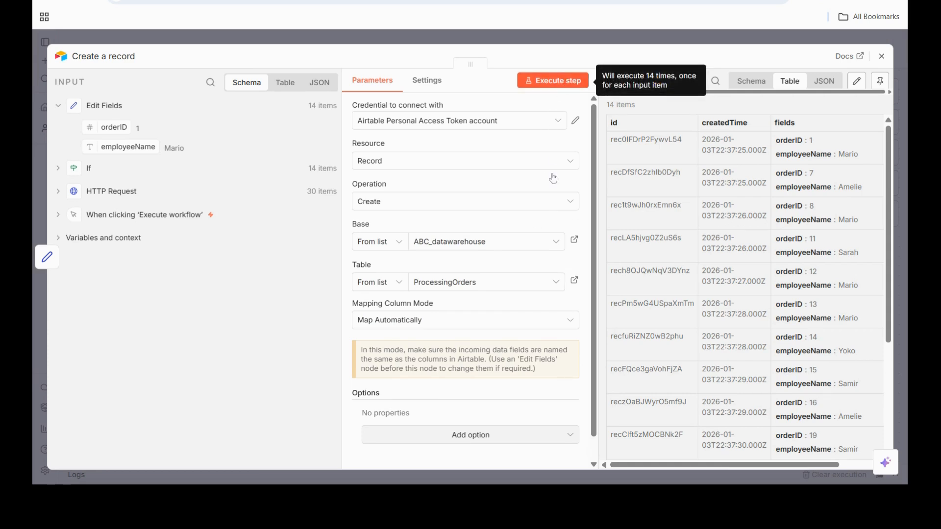
# - Execute the Create a record node to write the processing orders into the Airtable table
pyautogui.scroll(-1, 559, 235)
pyautogui.scroll(1, 563, 253)
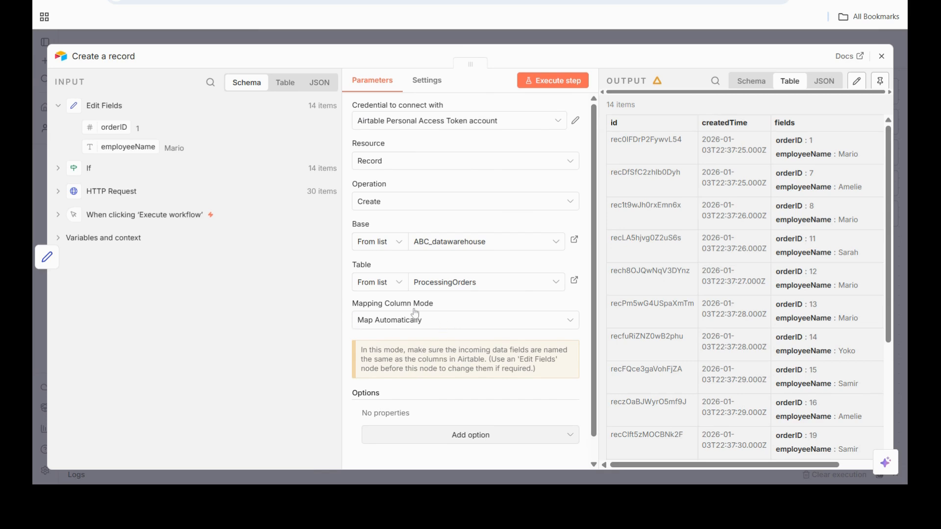
pyautogui.click(563, 89)
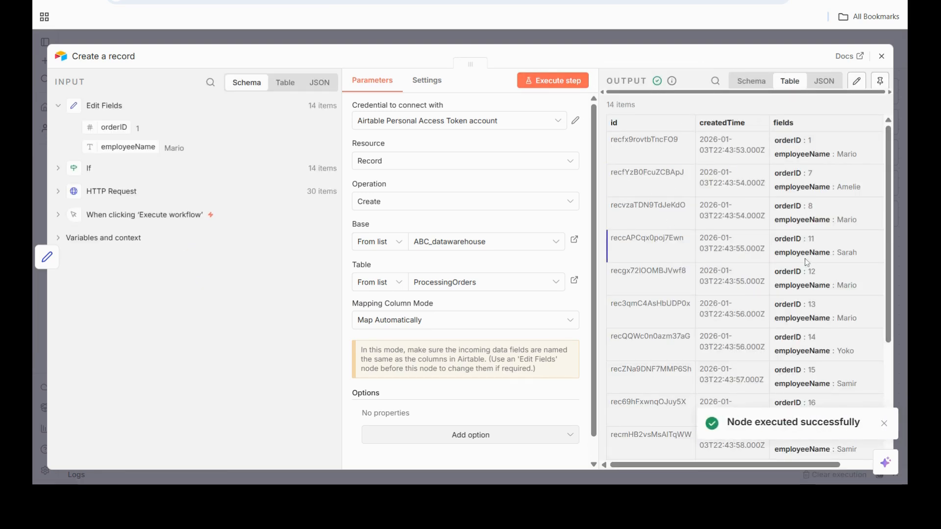
pyautogui.click(380, 1)
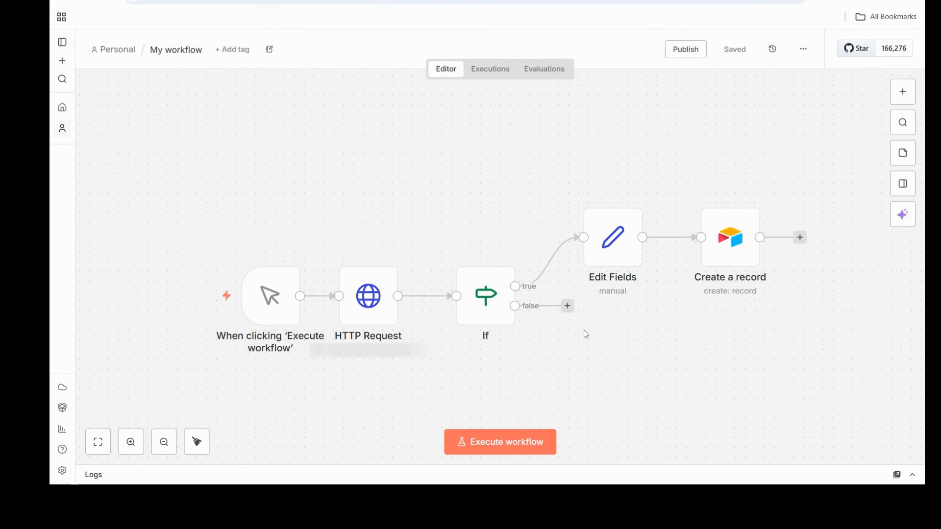
# - Add a Code in JavaScript node to the false branch of the If node
pyautogui.click(570, 308)
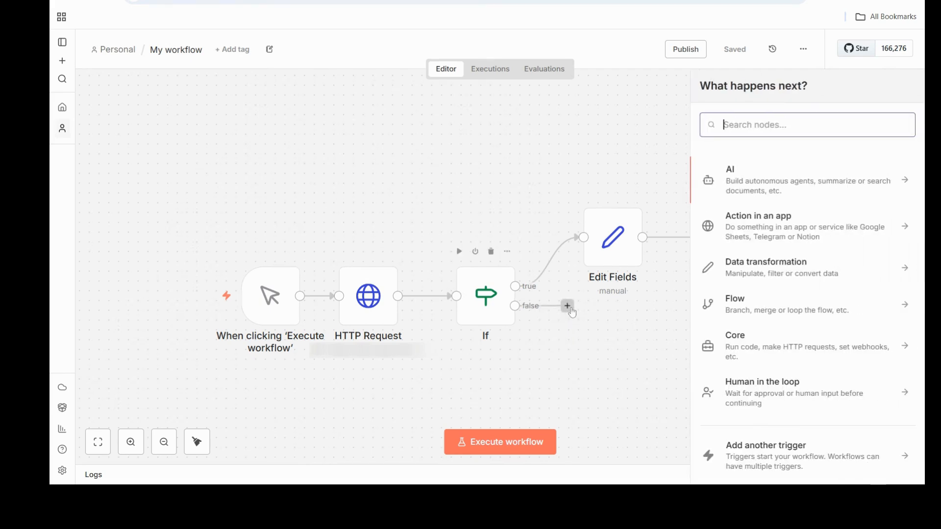
pyautogui.click(570, 308)
pyautogui.write('code')
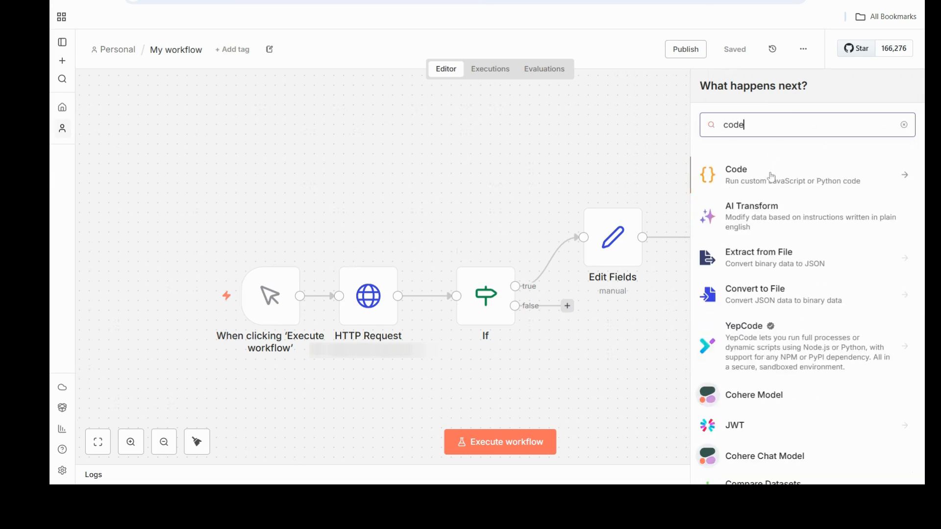
pyautogui.click(771, 179)
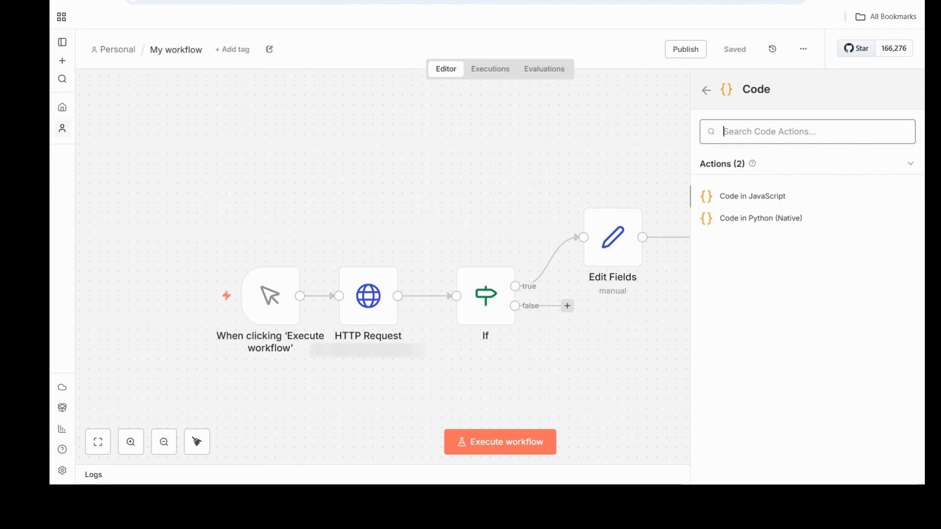
pyautogui.click(768, 199)
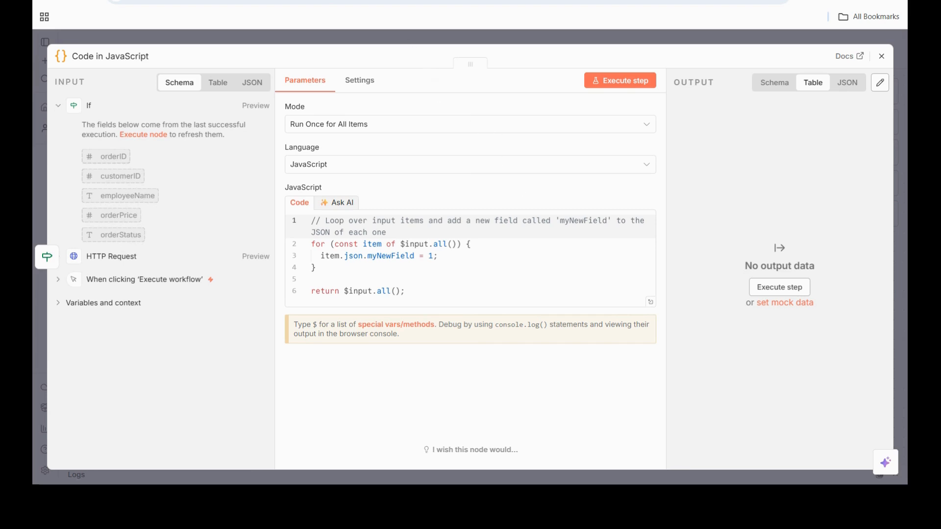
# - Replace the Code node's default script with the totalBooked and bookedSum code copied from the n8n Docs page, and return to the canvas
pyautogui.hotkey('ctrl', 'Tab')
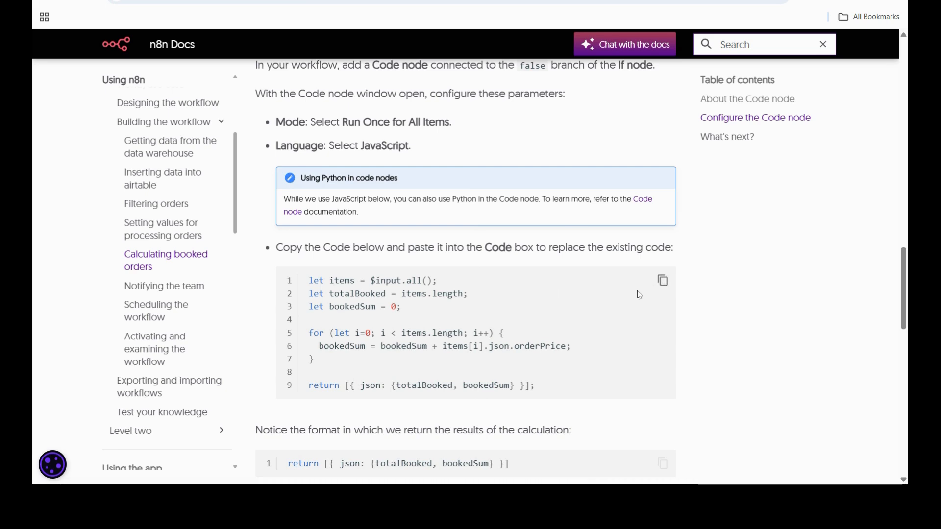
pyautogui.click(666, 284)
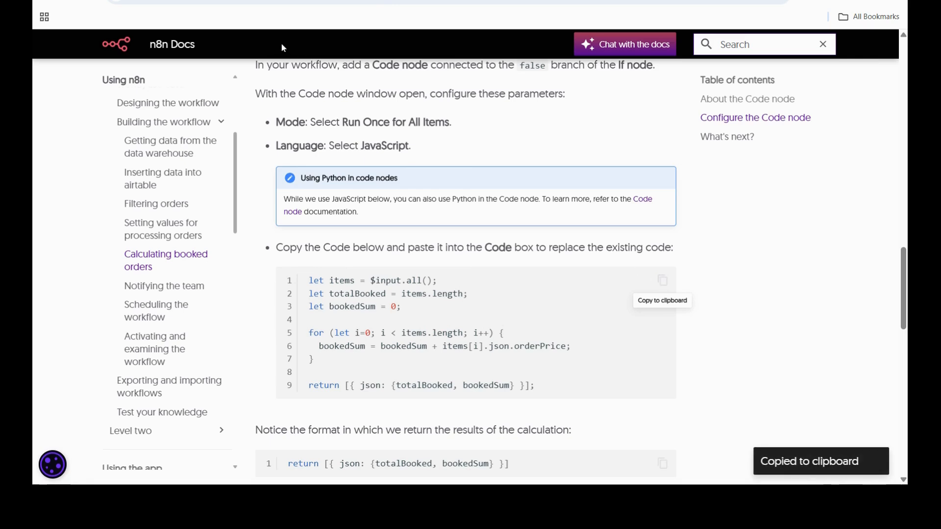
pyautogui.click(162, 1)
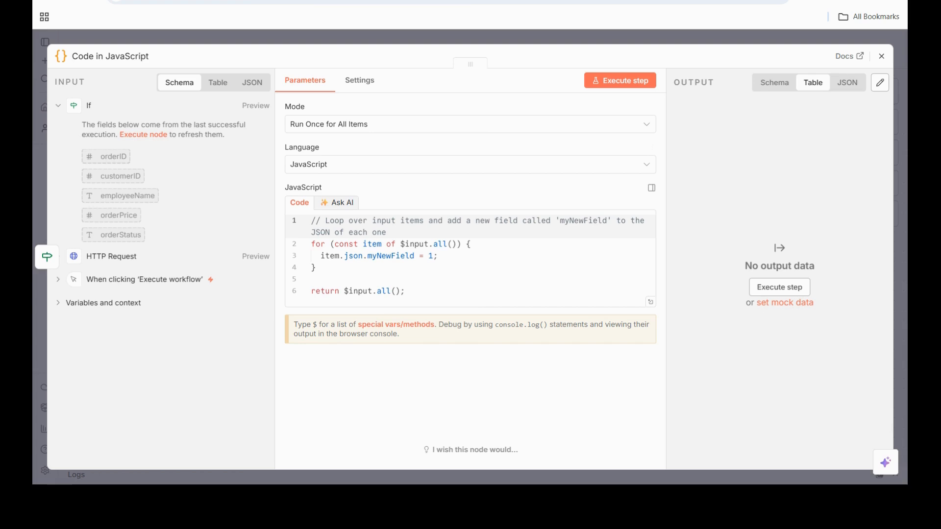
pyautogui.click(316, 268)
pyautogui.moveTo(406, 291); pyautogui.dragTo(312, 220)
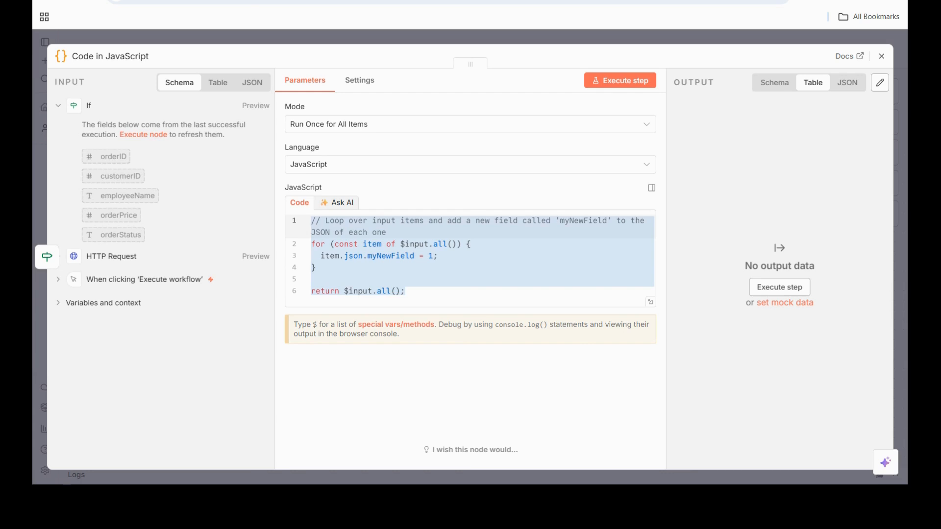
pyautogui.hotkey('ctrl', 'v')
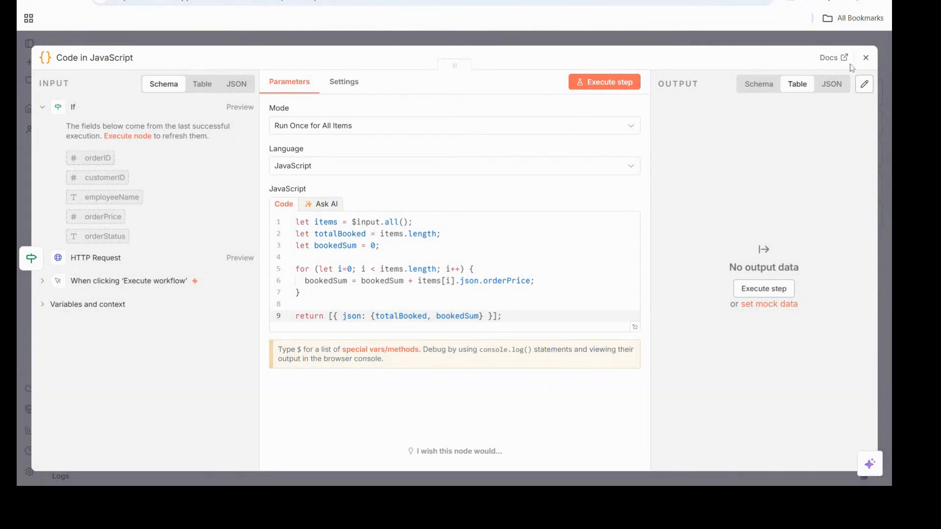
pyautogui.click(866, 60)
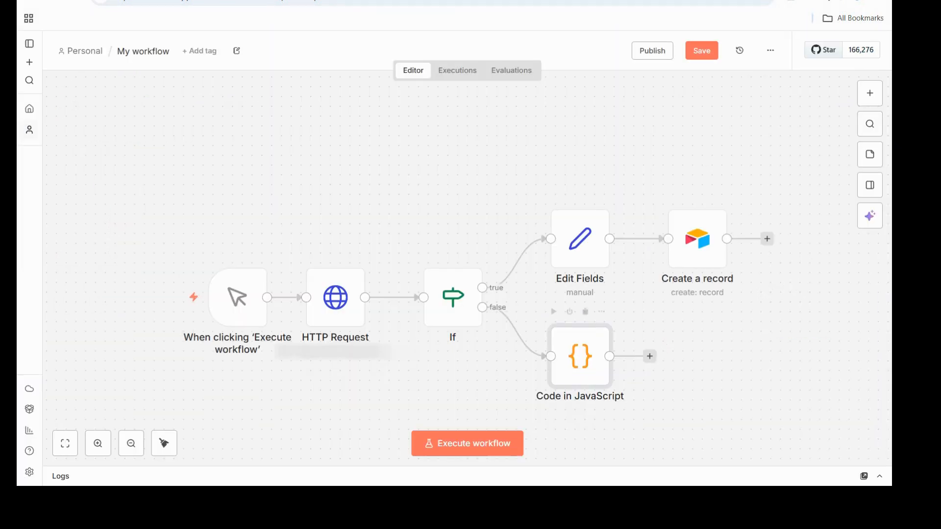
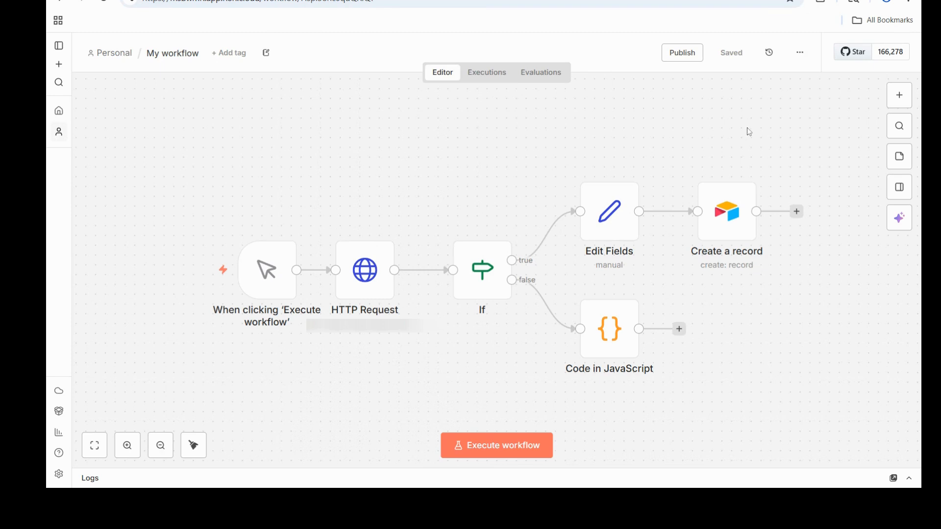
# - Add a Gmail Send a message node to the workflow, using the existing Gmail account credential
pyautogui.click(899, 96)
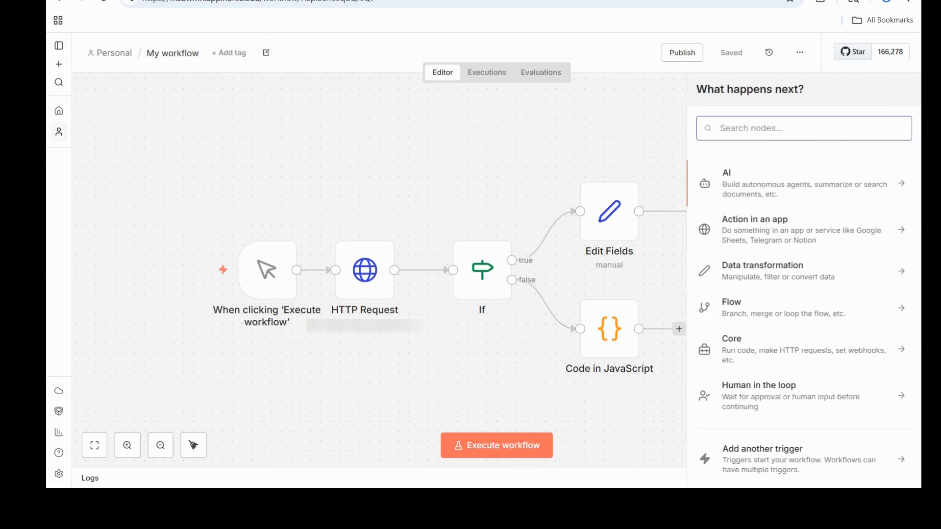
pyautogui.write('gm')
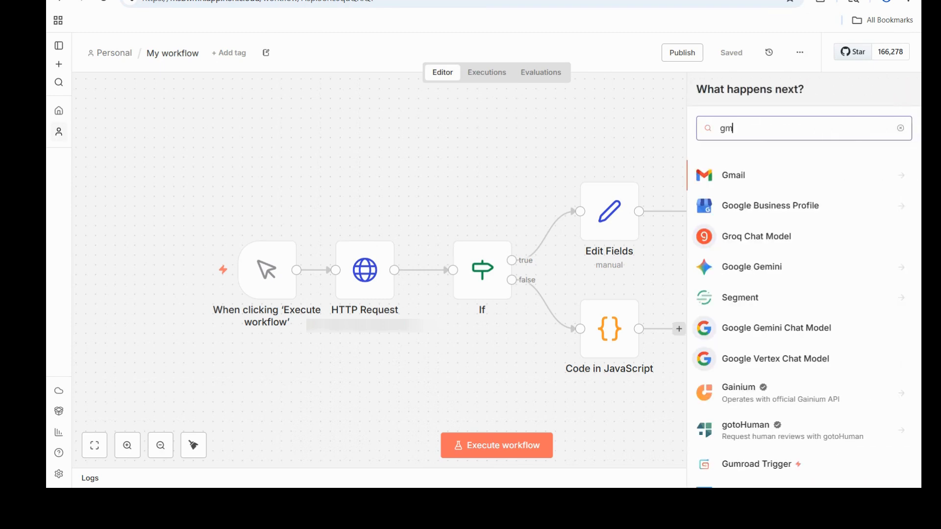
pyautogui.click(748, 181)
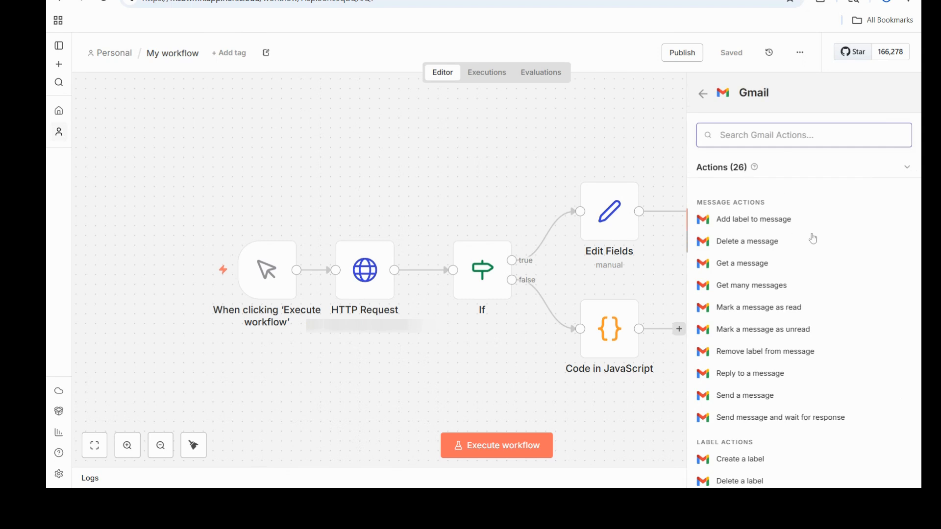
pyautogui.click(740, 396)
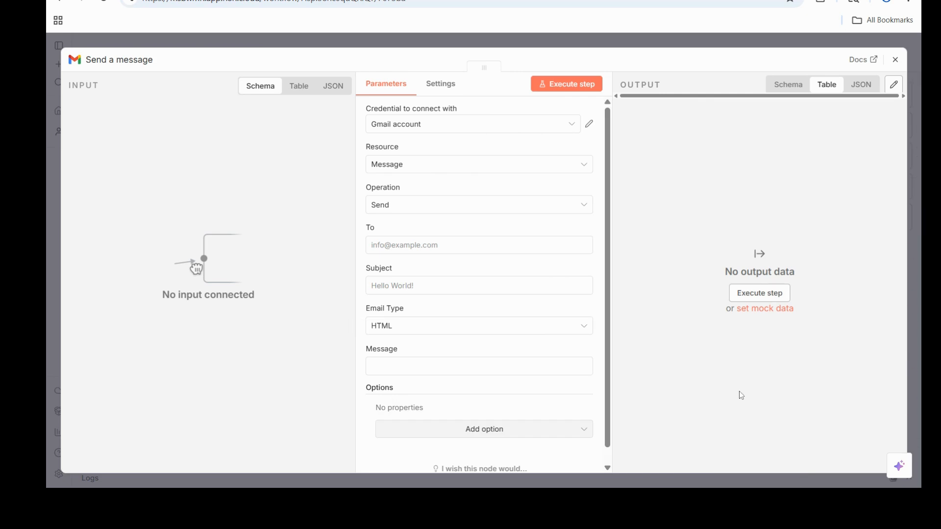
pyautogui.click(571, 129)
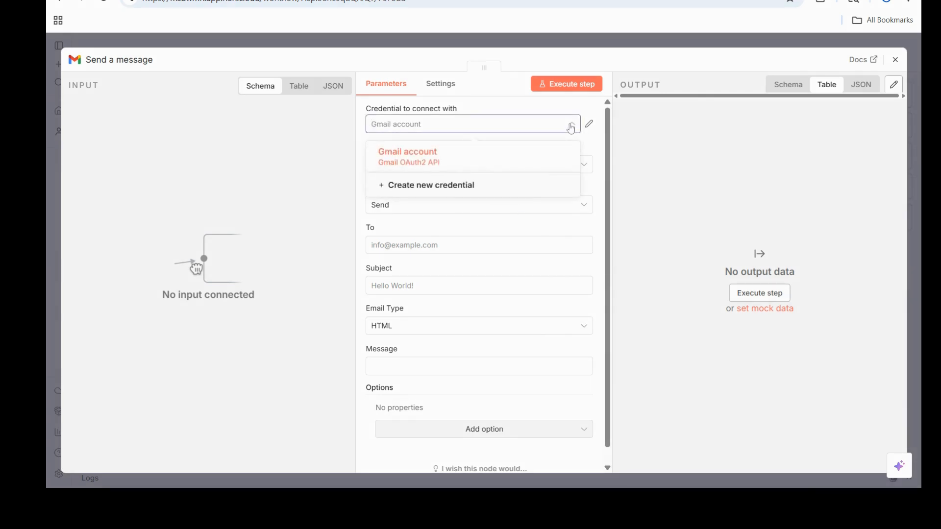
pyautogui.click(421, 164)
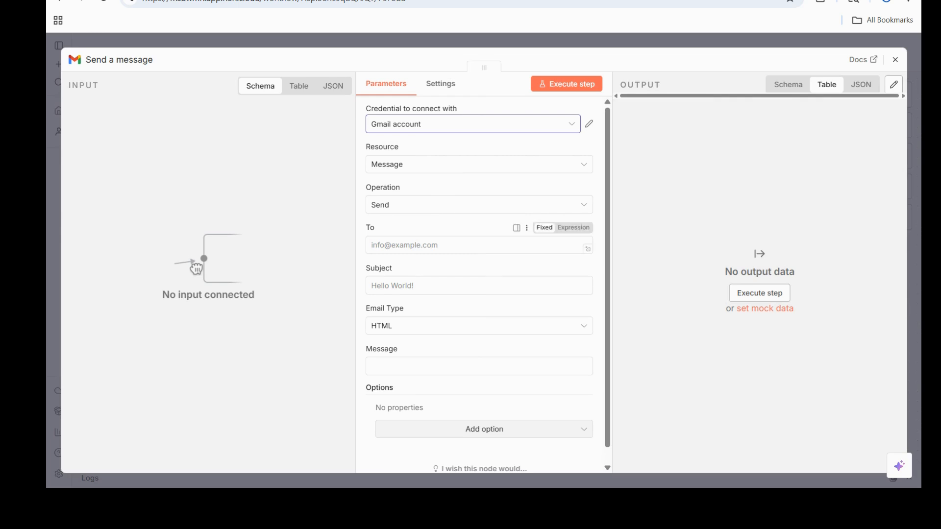
# - Enter the recipient's email address and set the subject to "ATTN: Sales" in the Gmail node
pyautogui.click(471, 245)
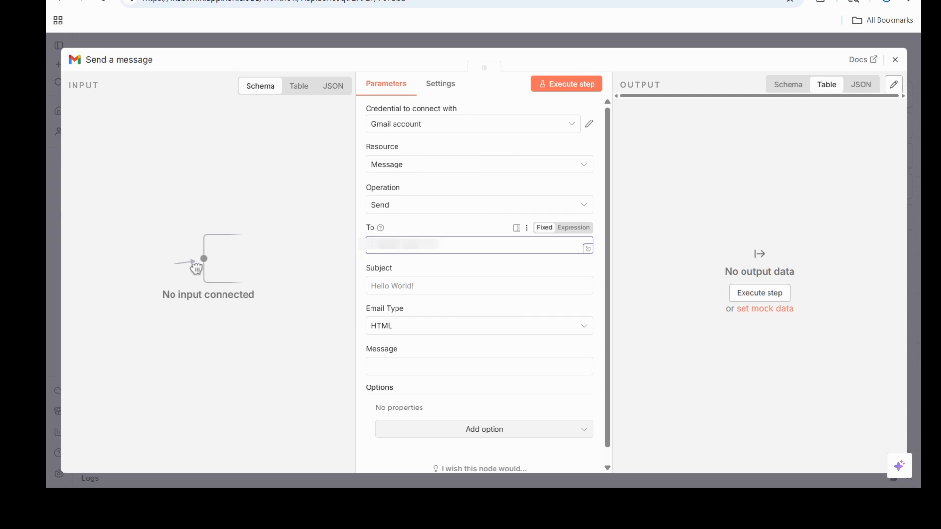
pyautogui.write('.........')
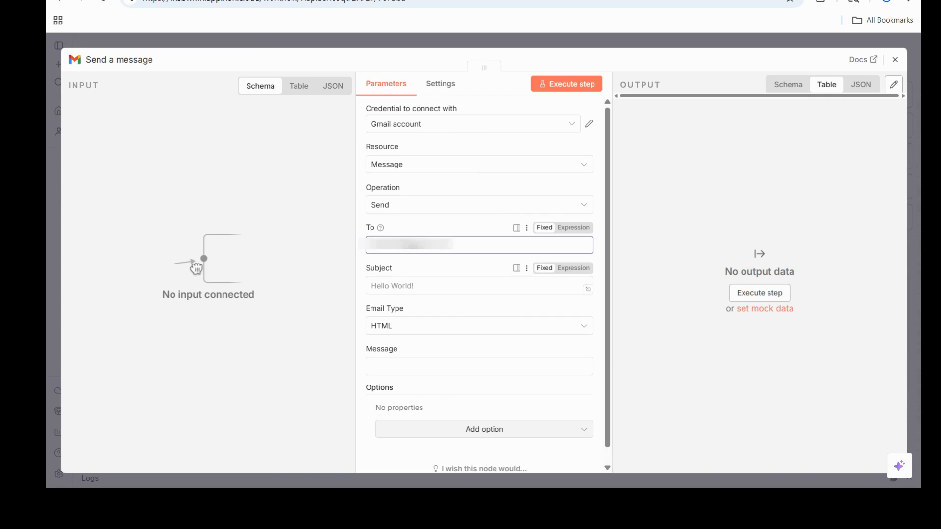
pyautogui.click(480, 286)
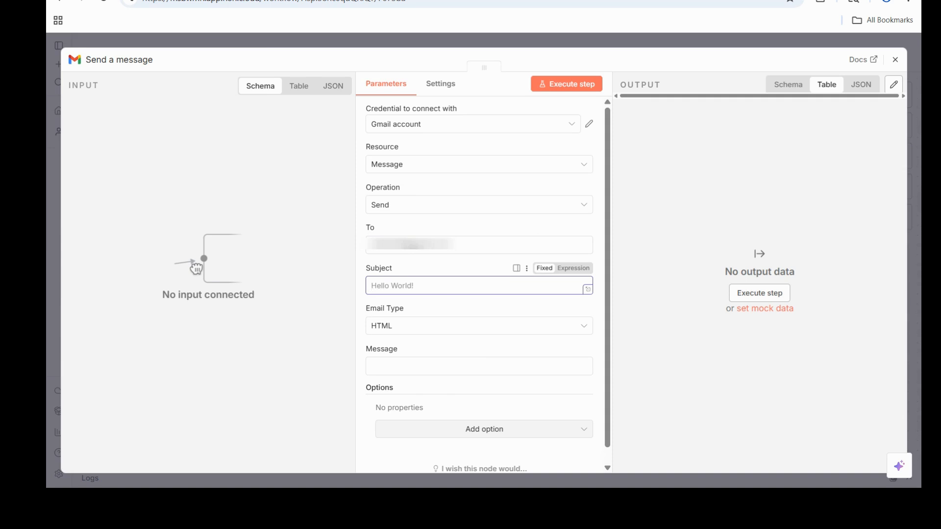
pyautogui.write('ATTN: Sales')
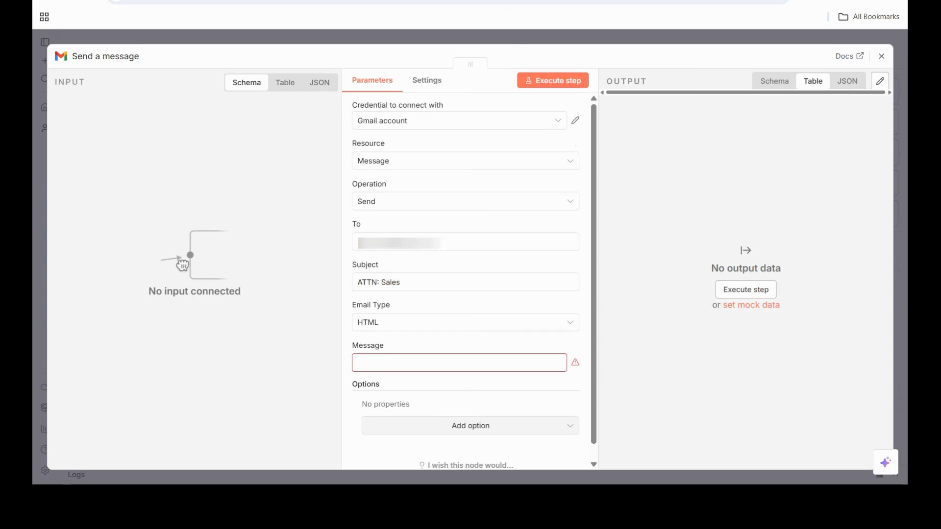
# - Copy the totalBooked and bookedSum message expression from the n8n Docs page into the Gmail node's Message field
pyautogui.hotkey('ctrl', 'Tab')
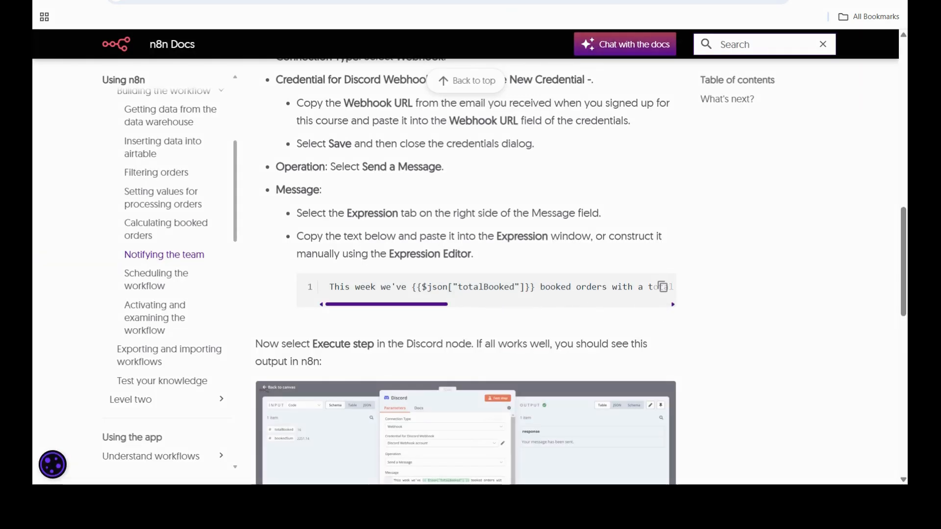
pyautogui.click(664, 289)
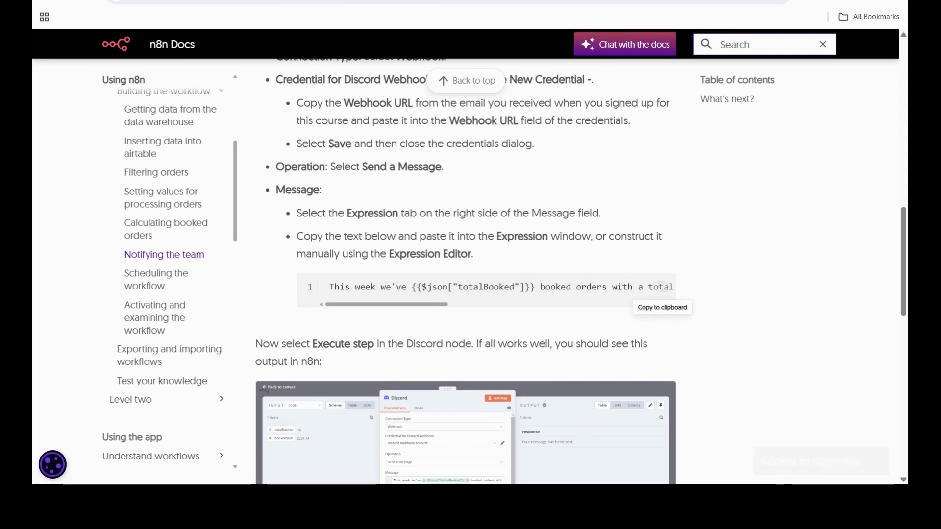
pyautogui.hotkey('ctrl', 'Tab')
pyautogui.hotkey('ctrl', 'Tab')
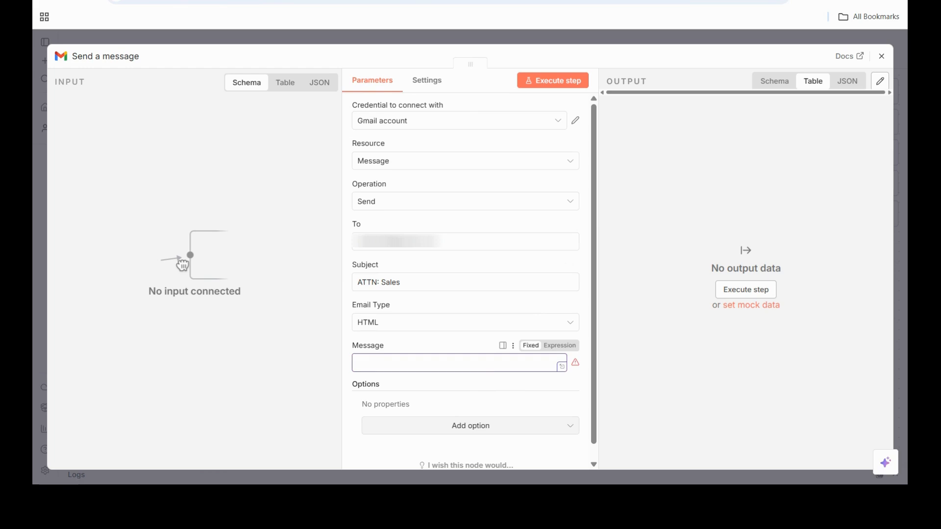
pyautogui.hotkey('ctrl', 'v')
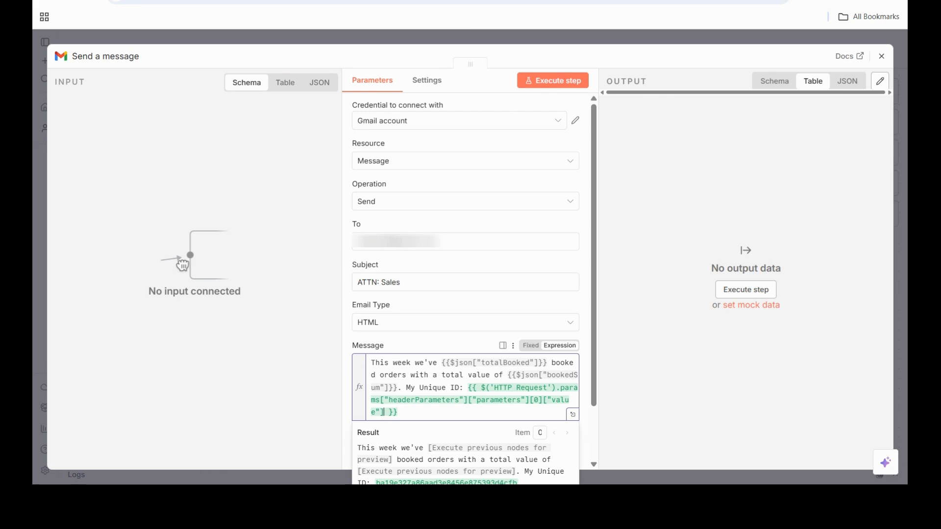
# - Delete the "My Unique ID" text and its HTTP Request expression from the message, and return to the canvas
pyautogui.moveTo(407, 388); pyautogui.dragTo(398, 412)
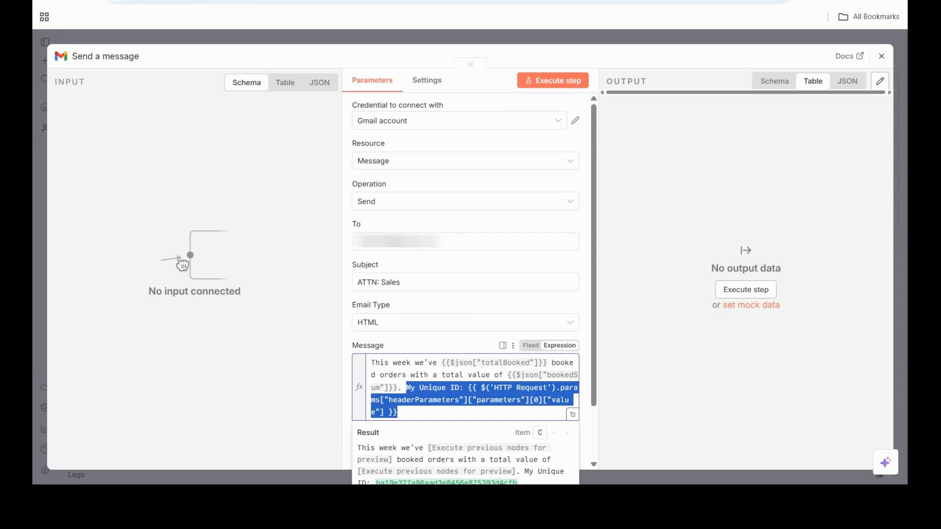
pyautogui.press('BackSpace')
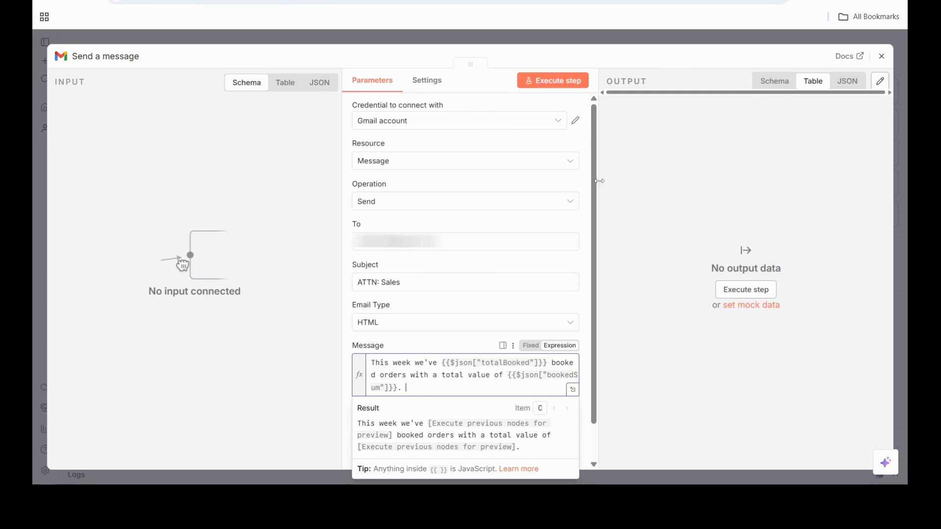
pyautogui.click(883, 62)
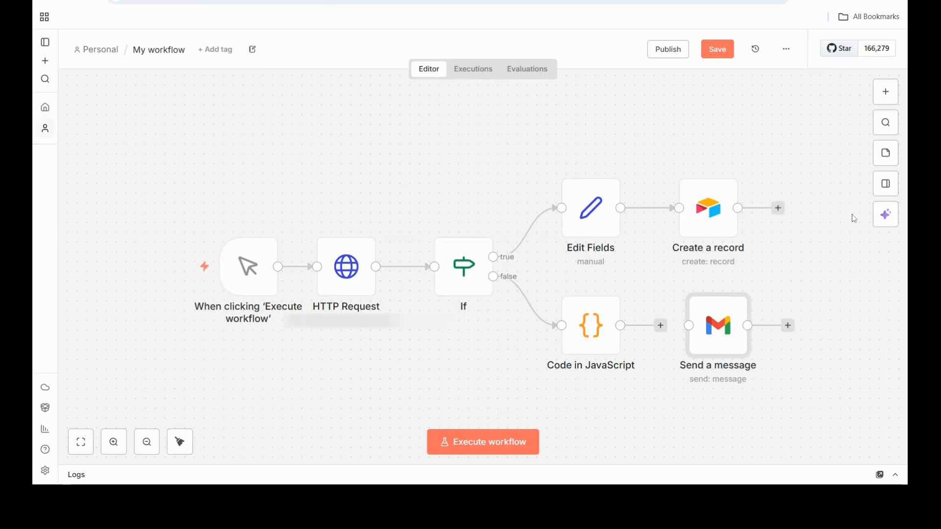
# - Connect the Send a message node to the output of Code in JavaScript and save the workflow
pyautogui.moveTo(704, 315); pyautogui.dragTo(700, 304)
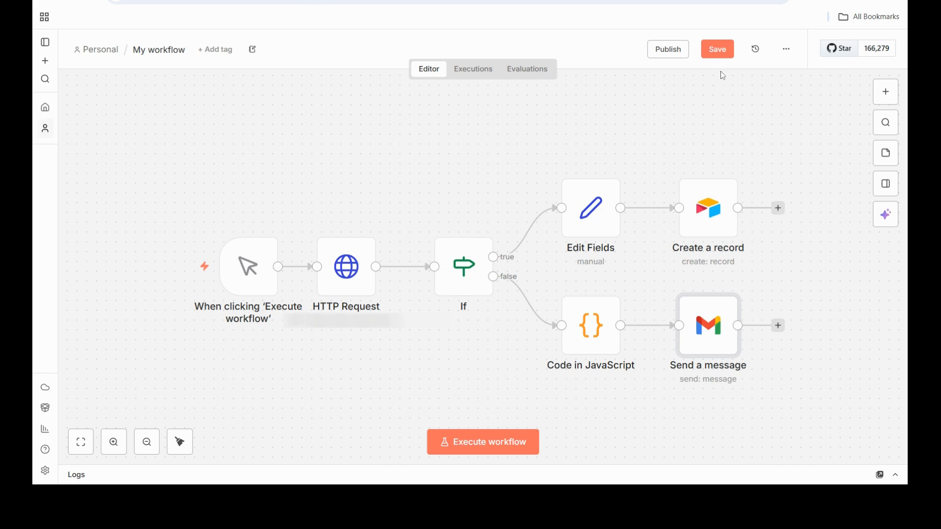
pyautogui.click(719, 50)
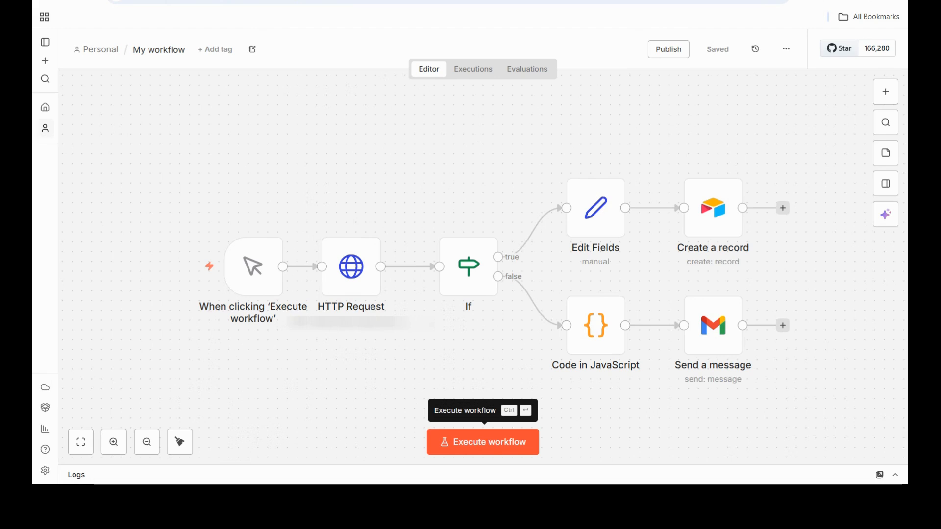
# - Execute the whole workflow and check the resulting "ATTN: Sales" email in Gmail, returning to the n8n canvas
pyautogui.click(482, 442)
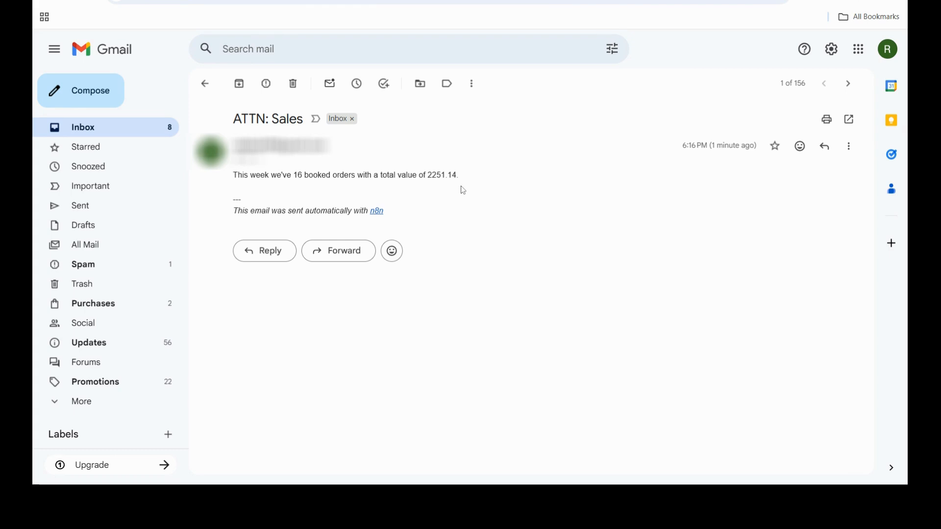
pyautogui.hotkey('ctrl', 'Tab')
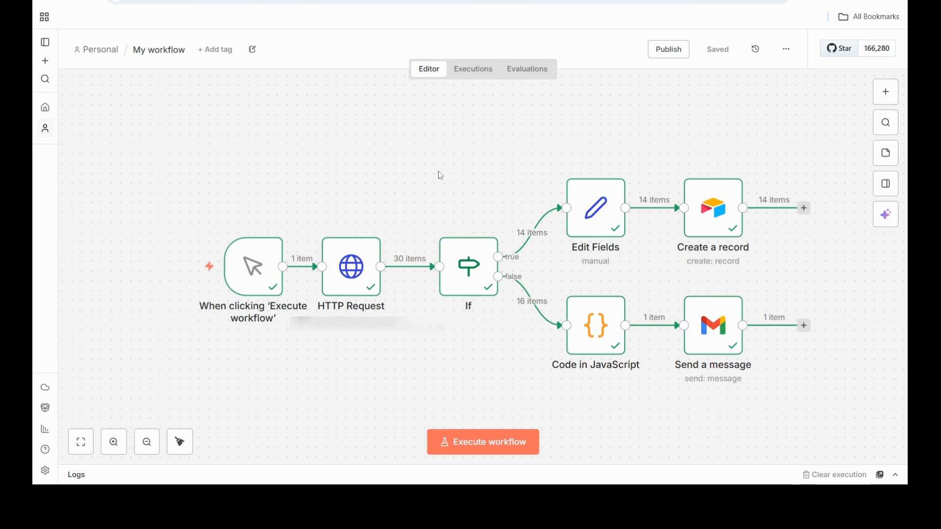
pyautogui.moveTo(235, 314)
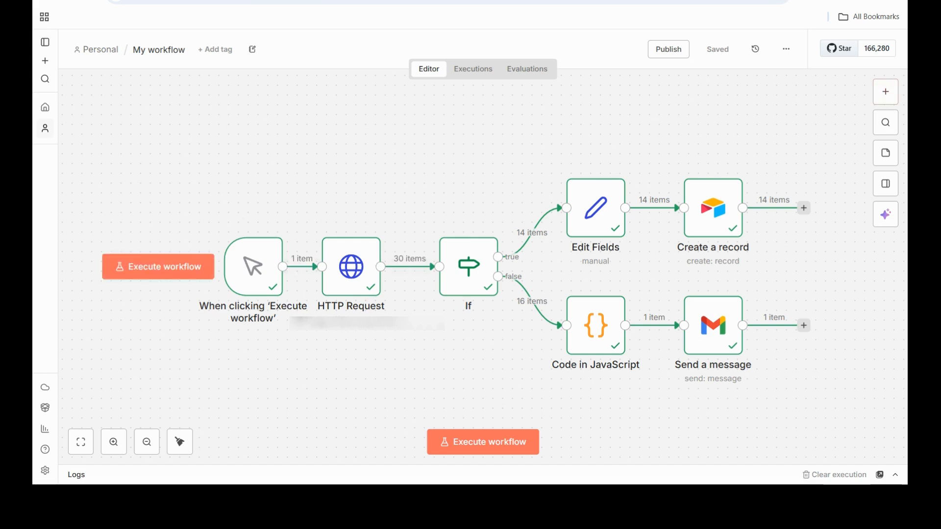
pyautogui.click(186, 262)
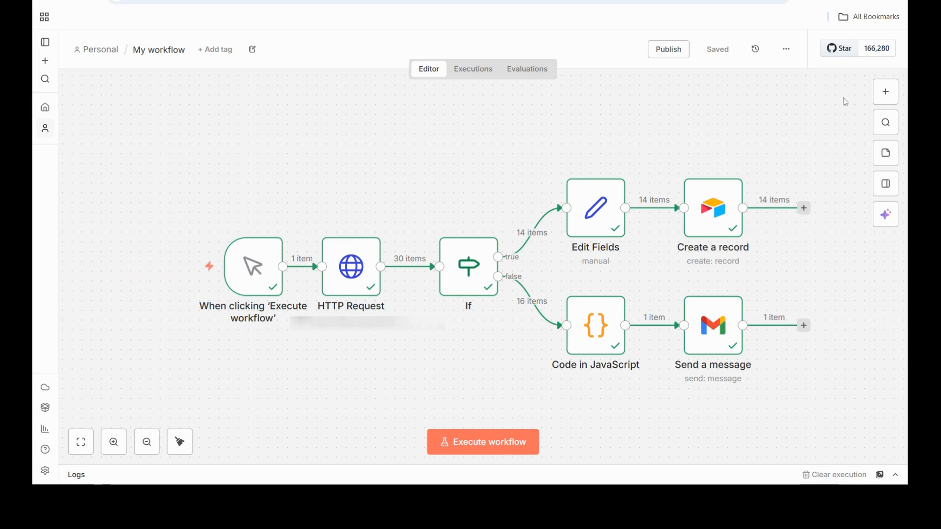
# - Search the node list for trigger nodes and for the Schedule Trigger, and close the list without adding a node
pyautogui.click(891, 95)
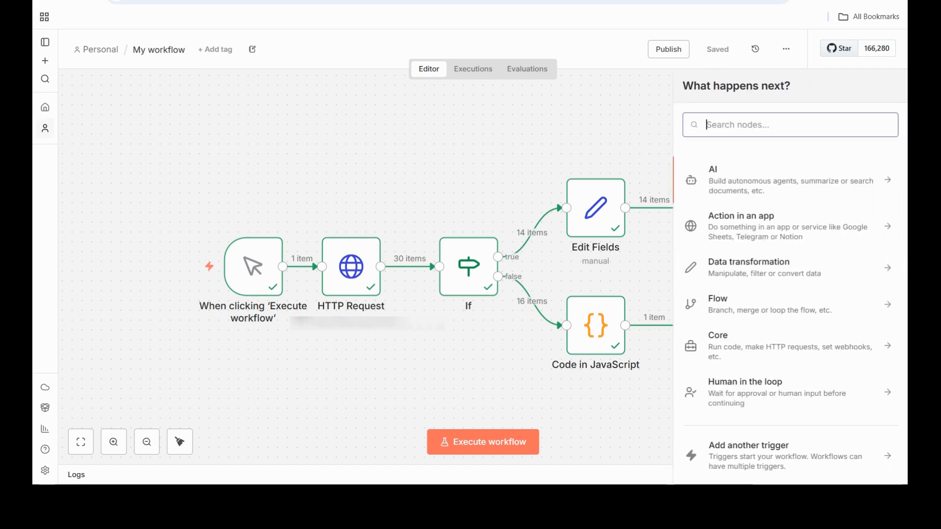
pyautogui.write('s')
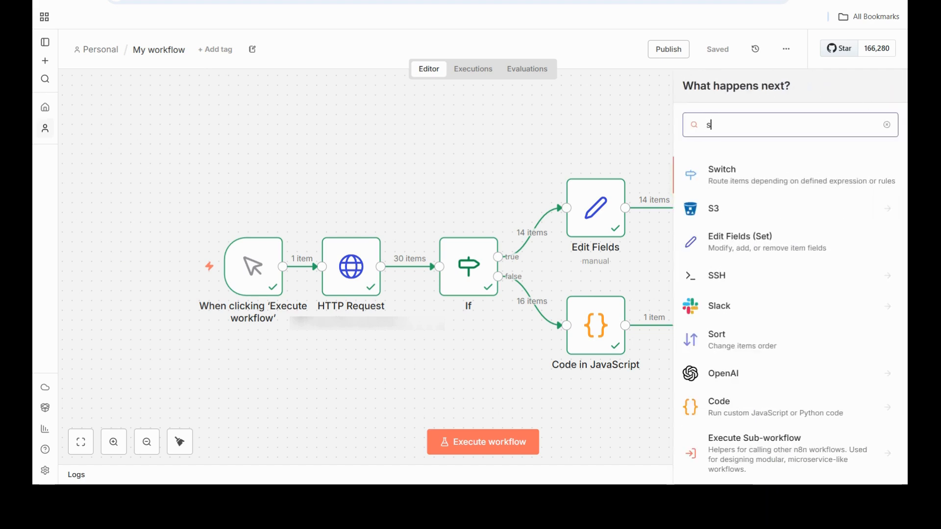
pyautogui.press('BackSpace')
pyautogui.write('trigger')
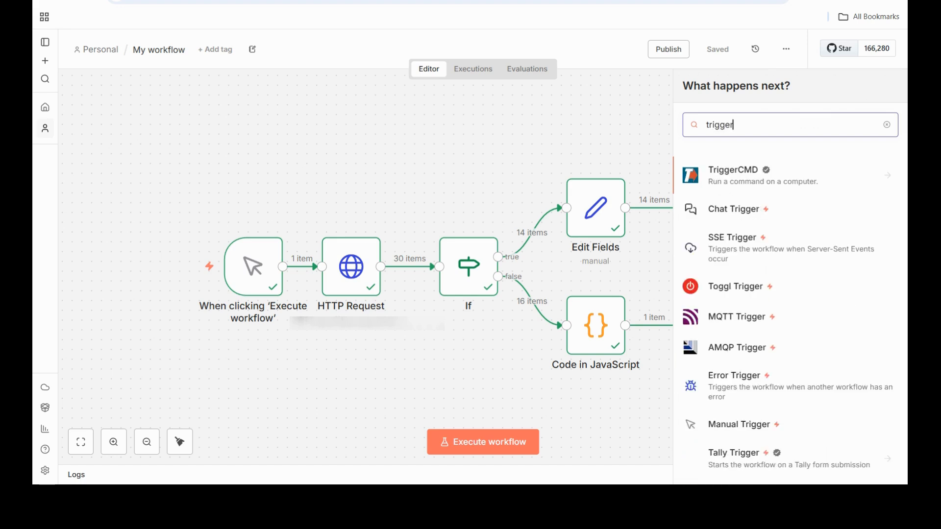
pyautogui.press('BackSpace')
pyautogui.press('BackSpace')
pyautogui.press('BackSpace')
pyautogui.press('BackSpace')
pyautogui.press('BackSpace')
pyautogui.press('BackSpace')
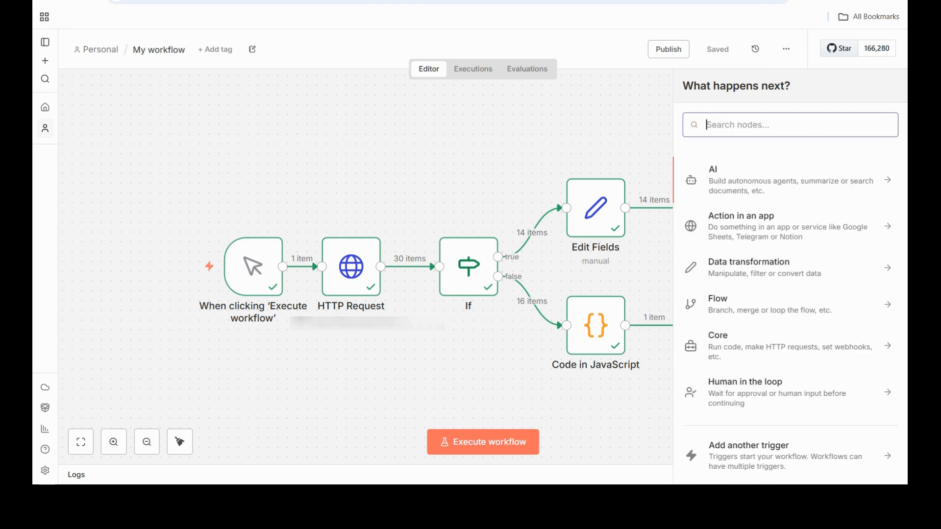
pyautogui.write('sced')
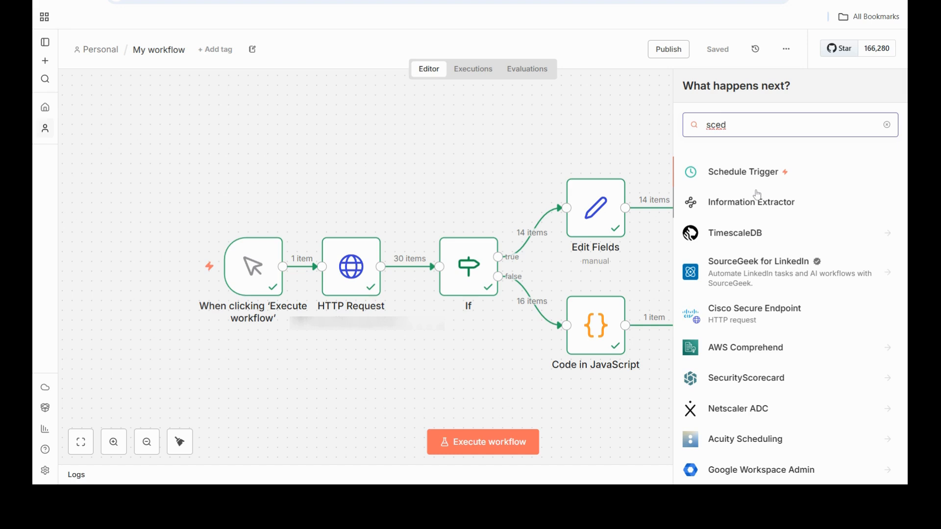
pyautogui.click(559, 147)
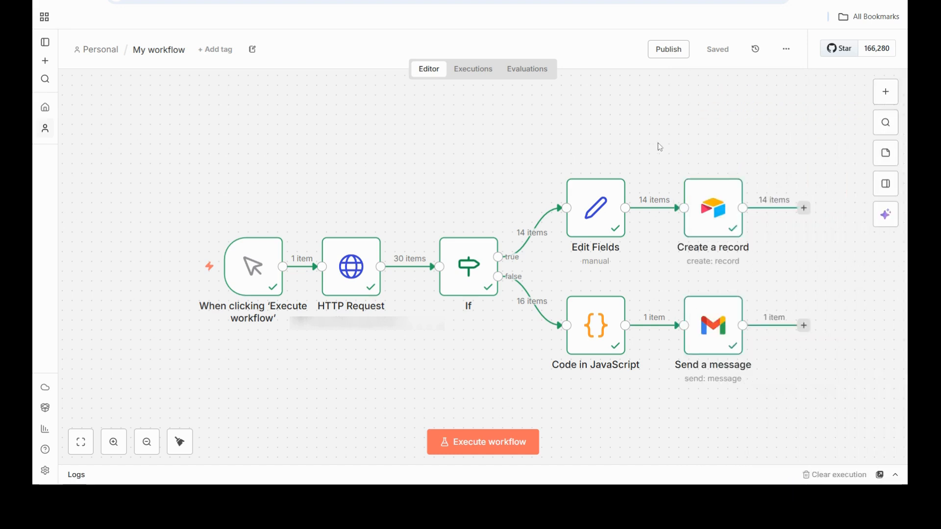